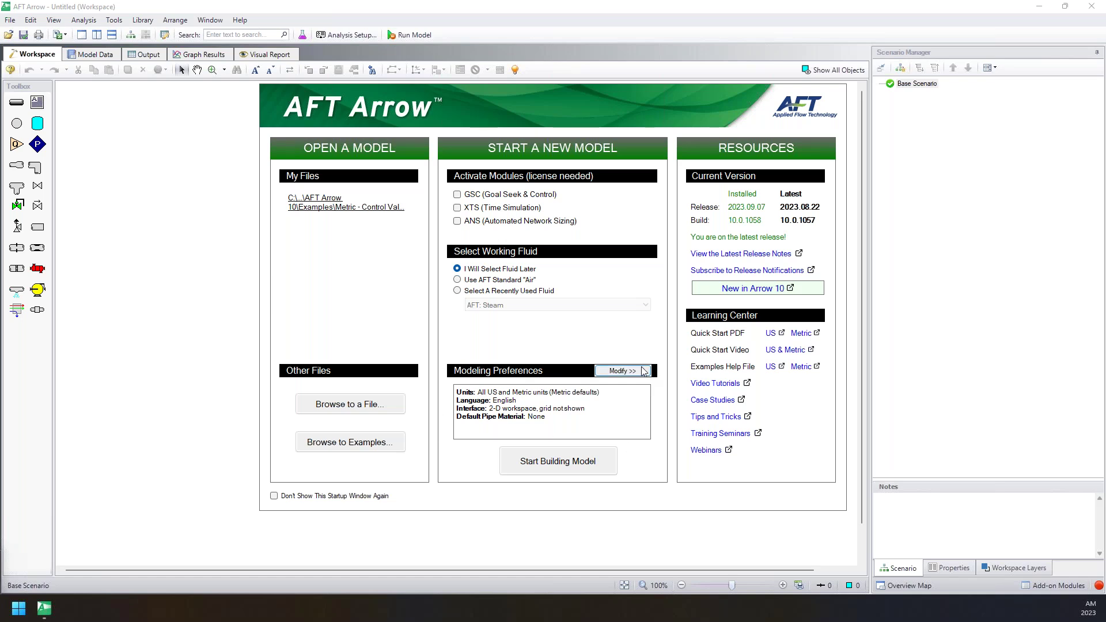
# Open the modeling preferences and examine the list of sample pressure units.
pyautogui.click(622, 370)
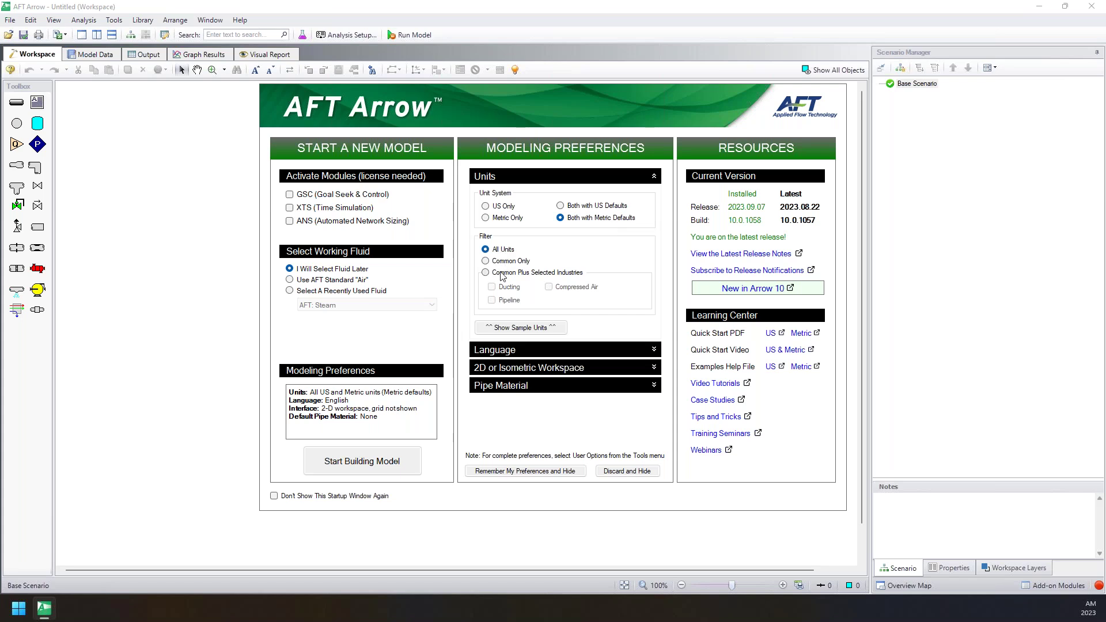
pyautogui.click(501, 328)
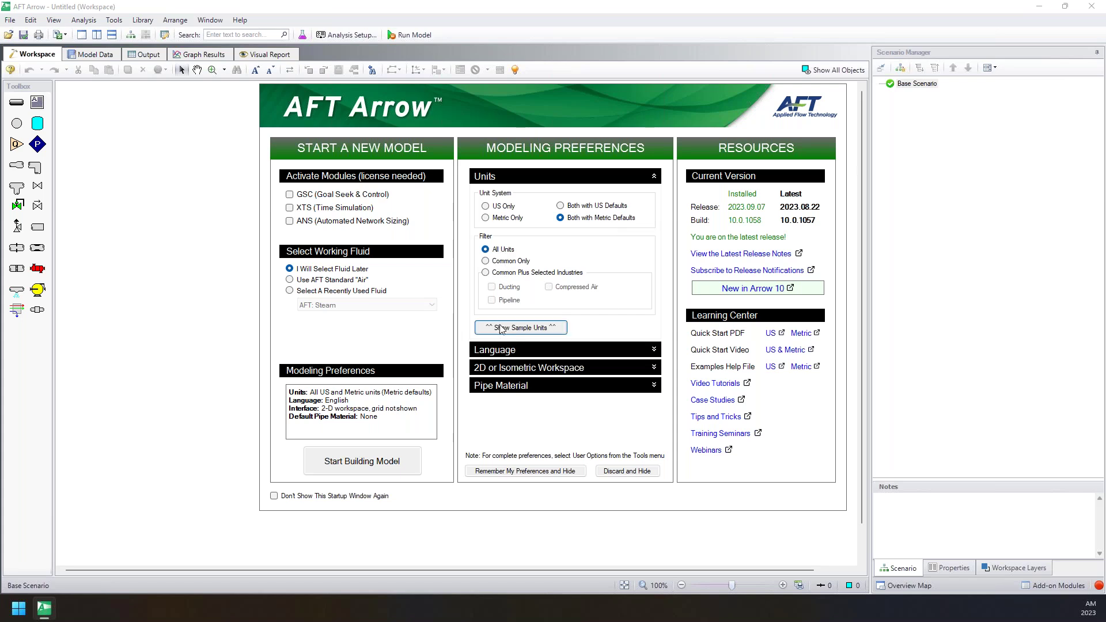
pyautogui.click(482, 194)
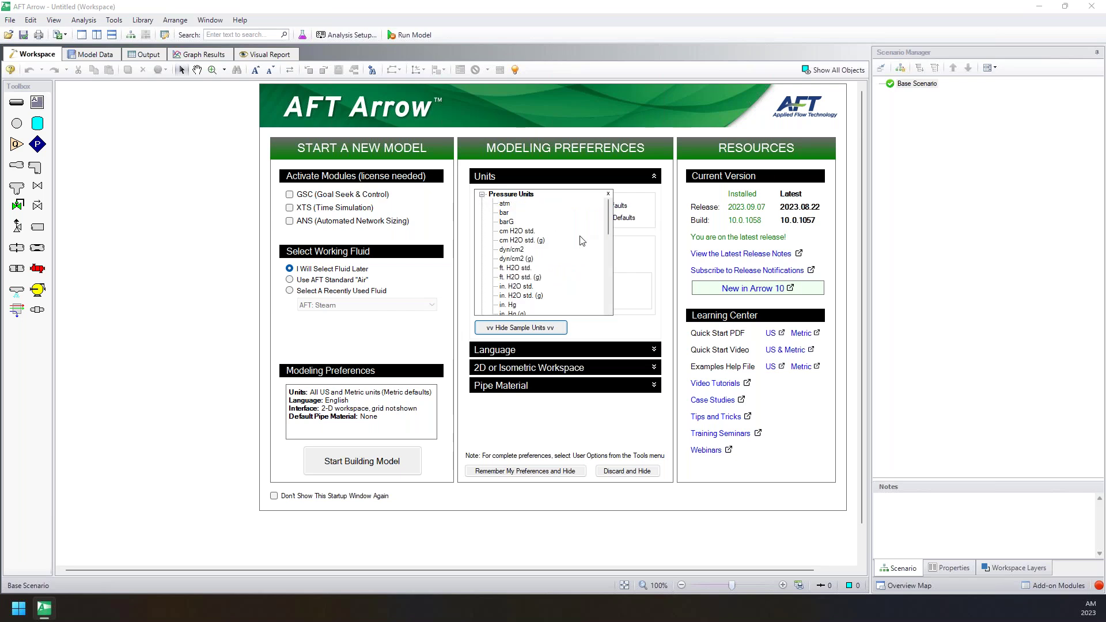
pyautogui.scroll(-1, 607, 241)
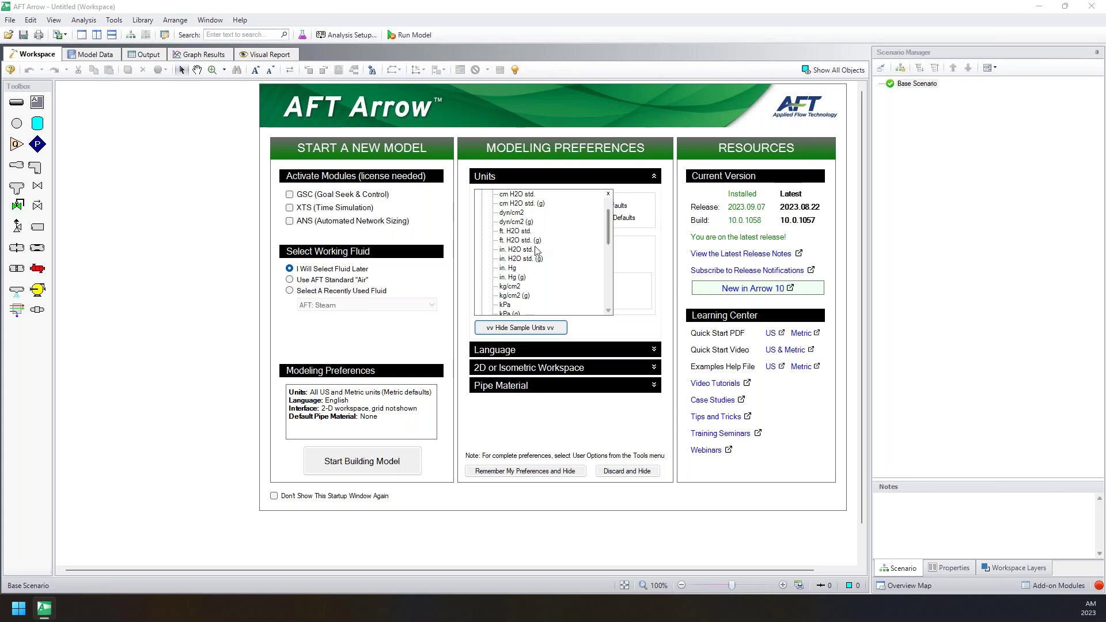
pyautogui.scroll(-5, 525, 272)
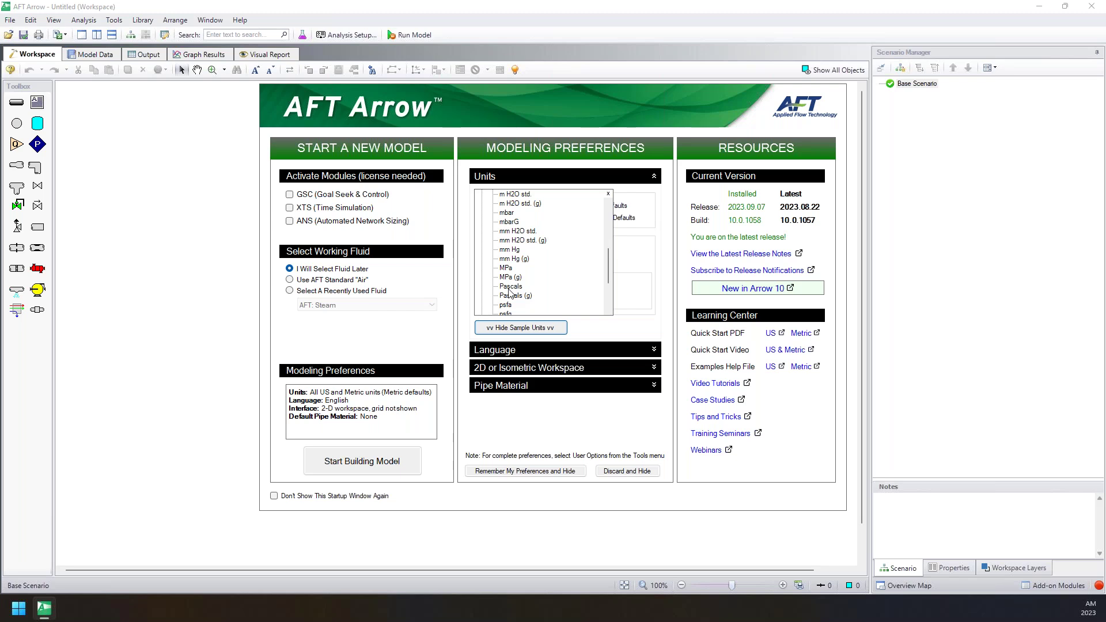
pyautogui.click(518, 328)
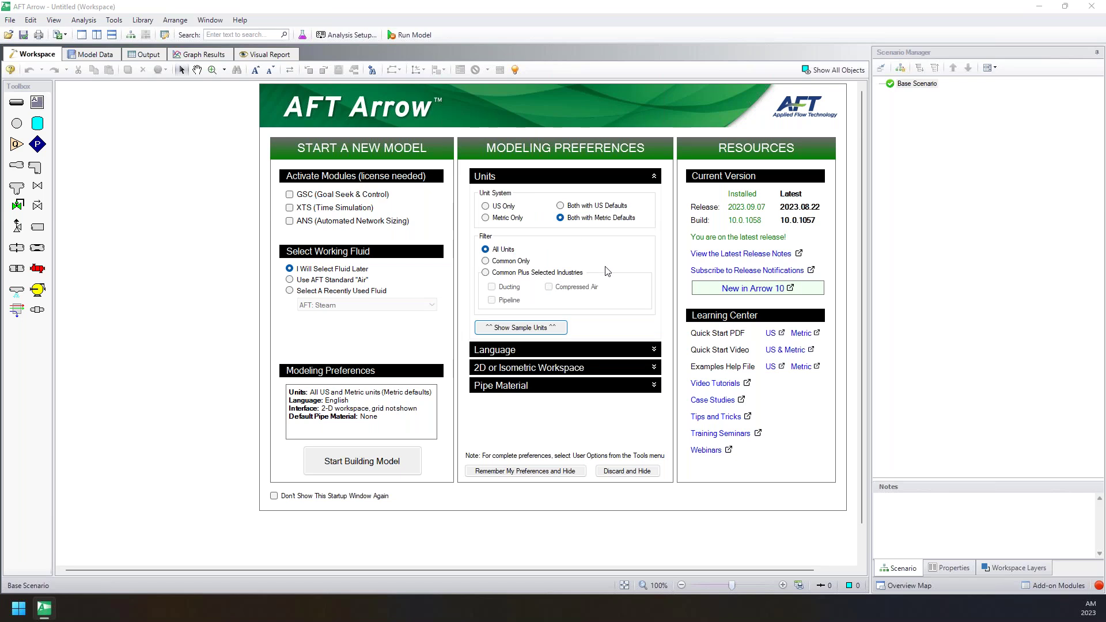
# Review the language, workspace and pipe material preferences, keep them as they are, and start building a new model.
pyautogui.click(652, 352)
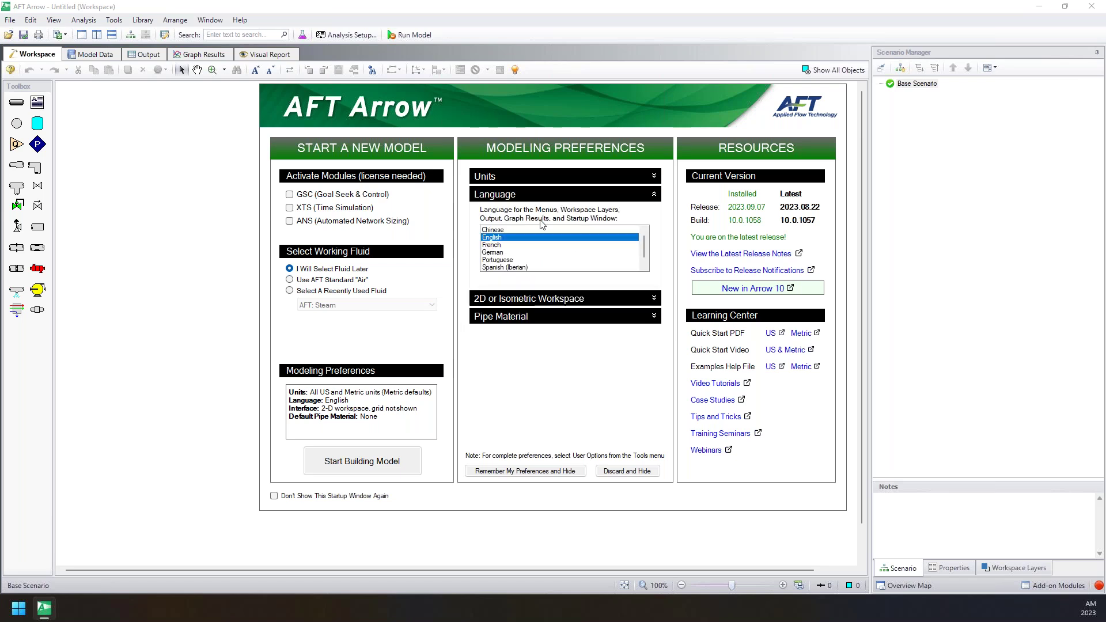
pyautogui.click(654, 298)
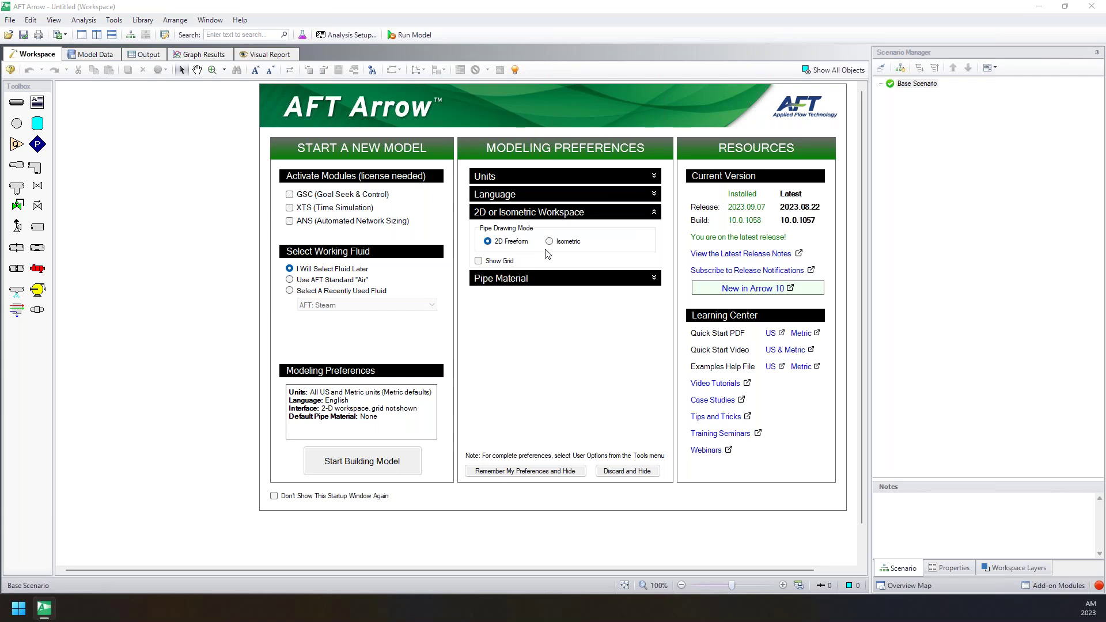
pyautogui.click(653, 279)
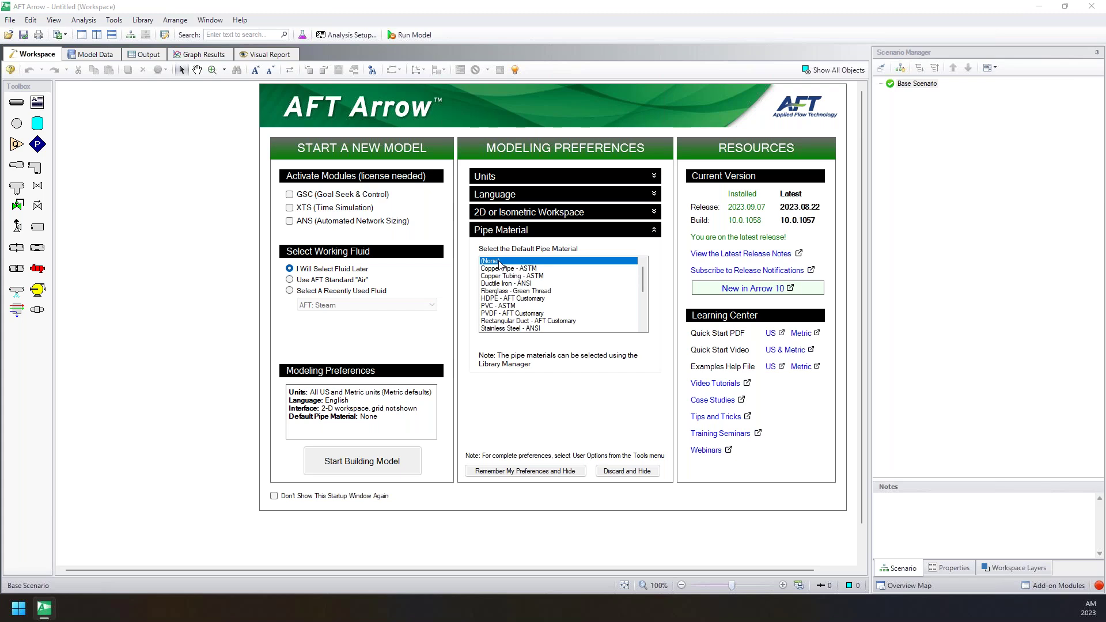
pyautogui.click(519, 472)
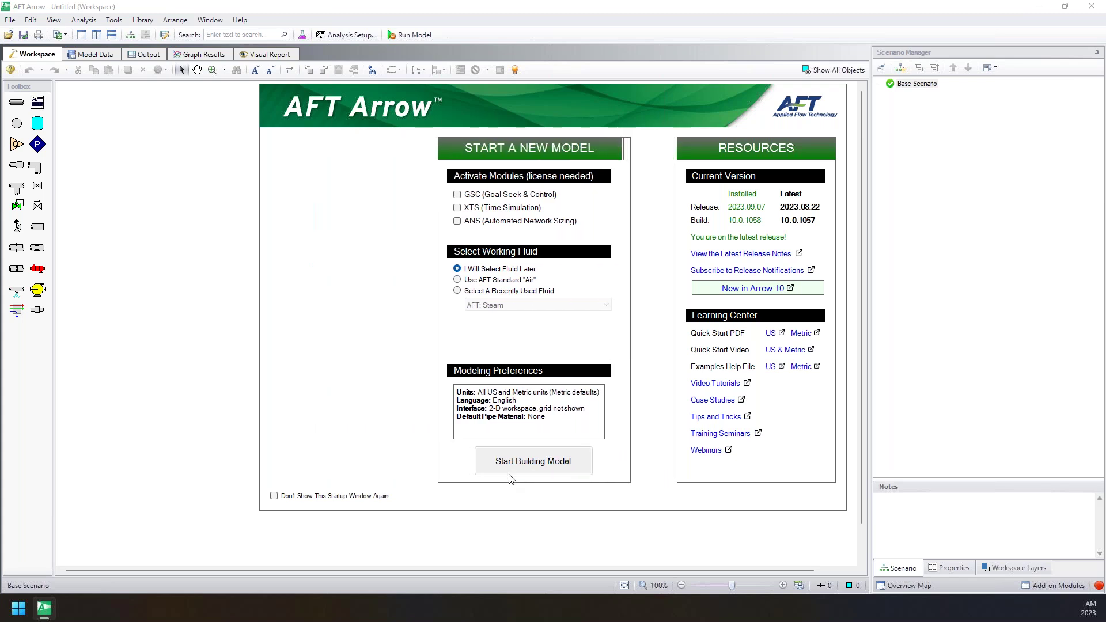
pyautogui.click(547, 462)
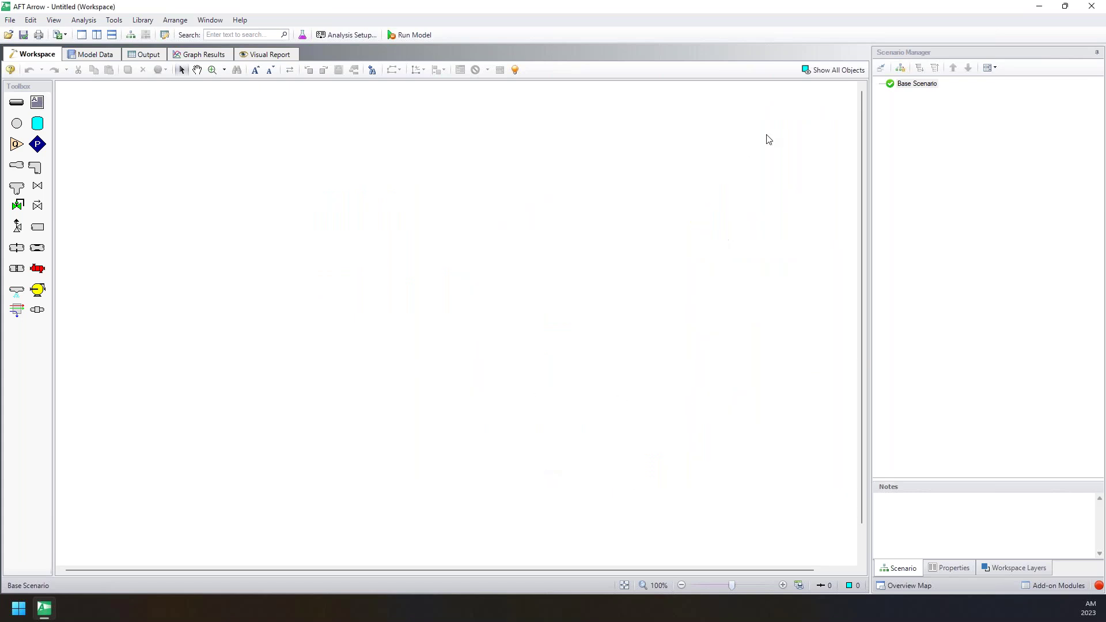
pyautogui.moveTo(790, 116); pyautogui.dragTo(115, 512)
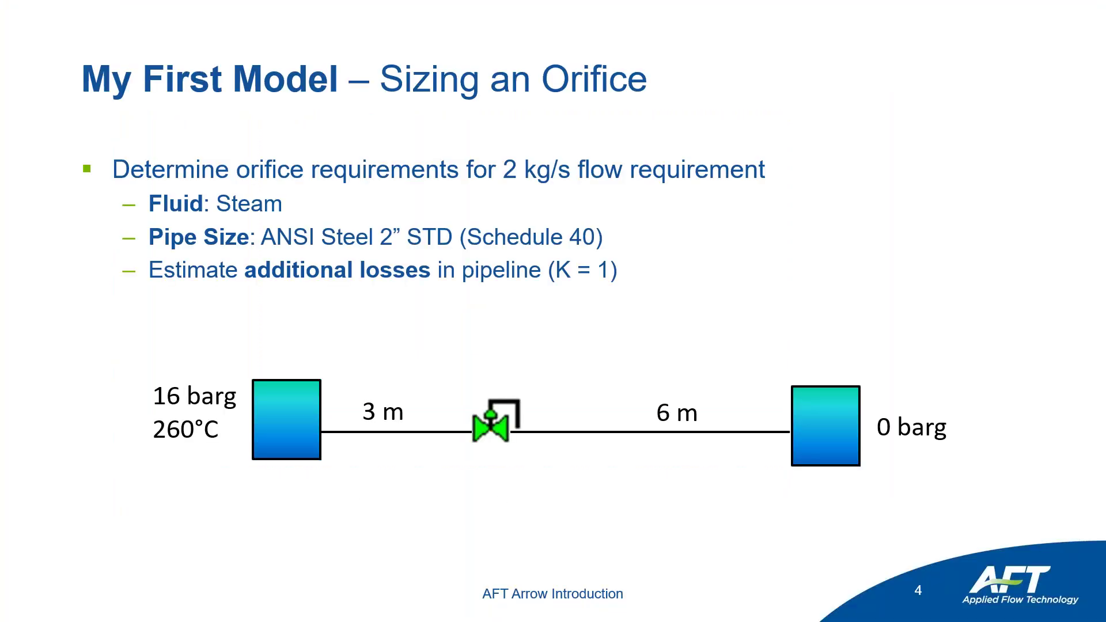
pyautogui.press('Right')
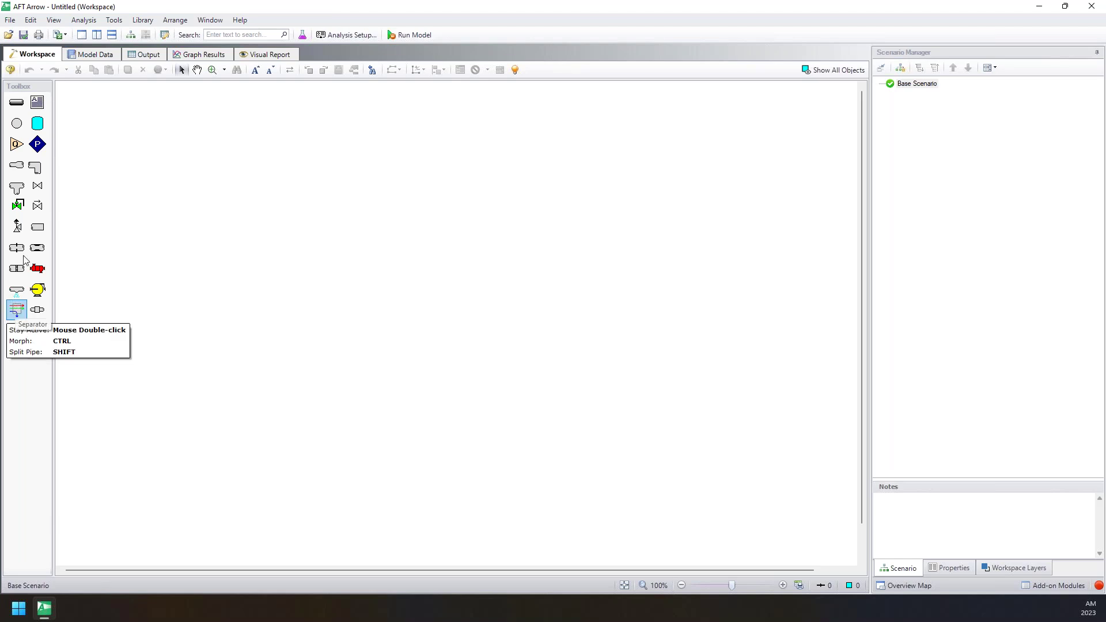
# Place a tank, a control valve and a second tank in a horizontal row in the workspace.
pyautogui.click(36, 125)
pyautogui.click(166, 155)
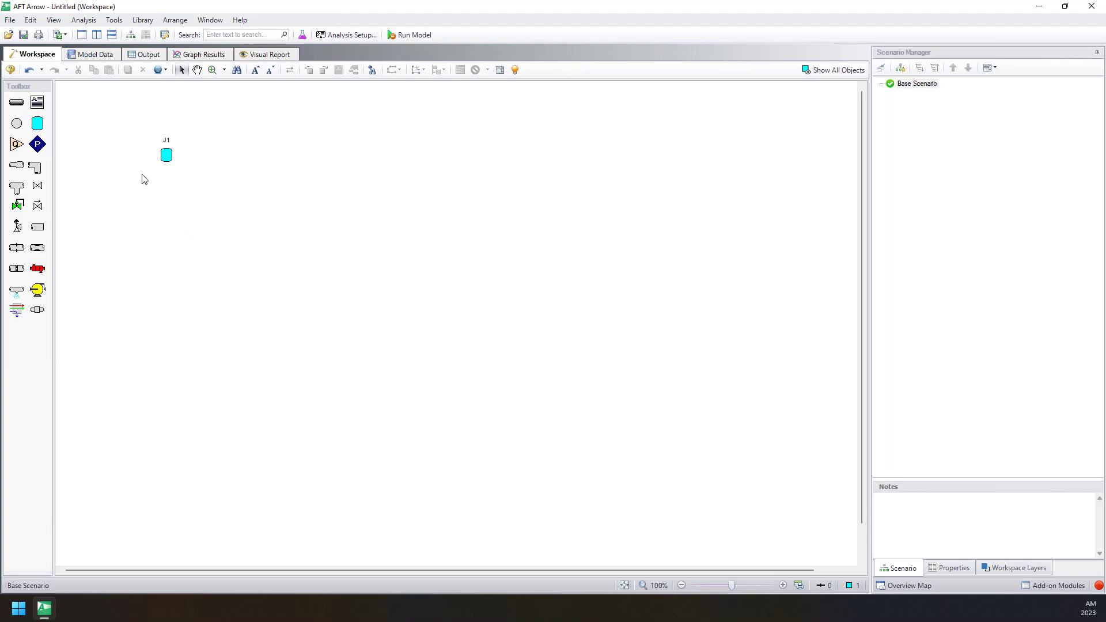
pyautogui.click(240, 155)
pyautogui.moveTo(280, 113); pyautogui.dragTo(207, 185)
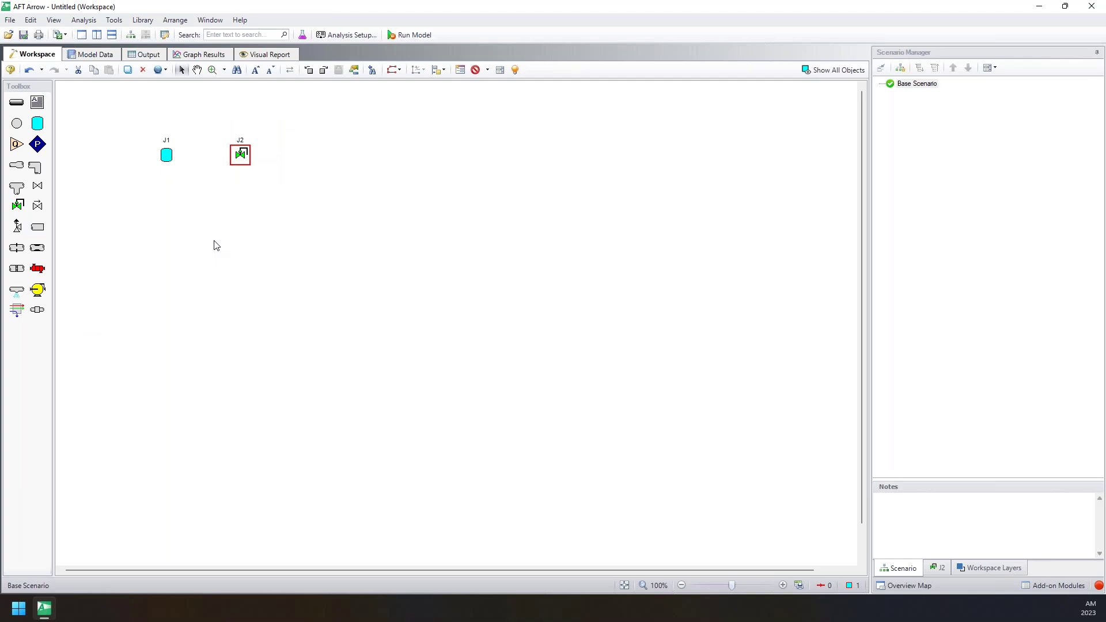
pyautogui.moveTo(38, 122); pyautogui.dragTo(46, 137)
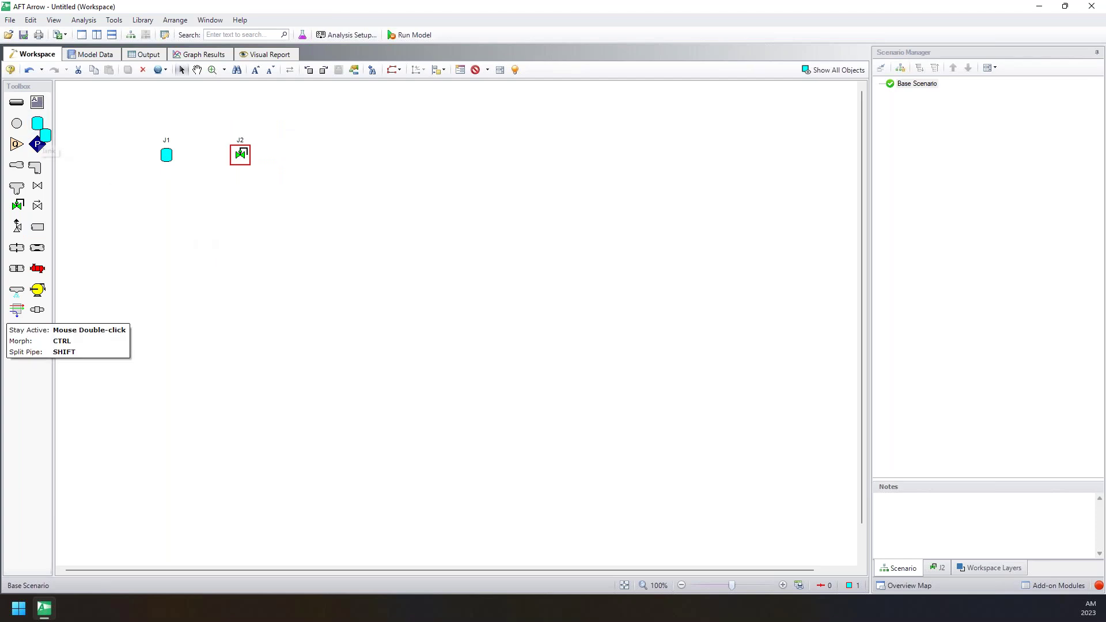
pyautogui.click(314, 154)
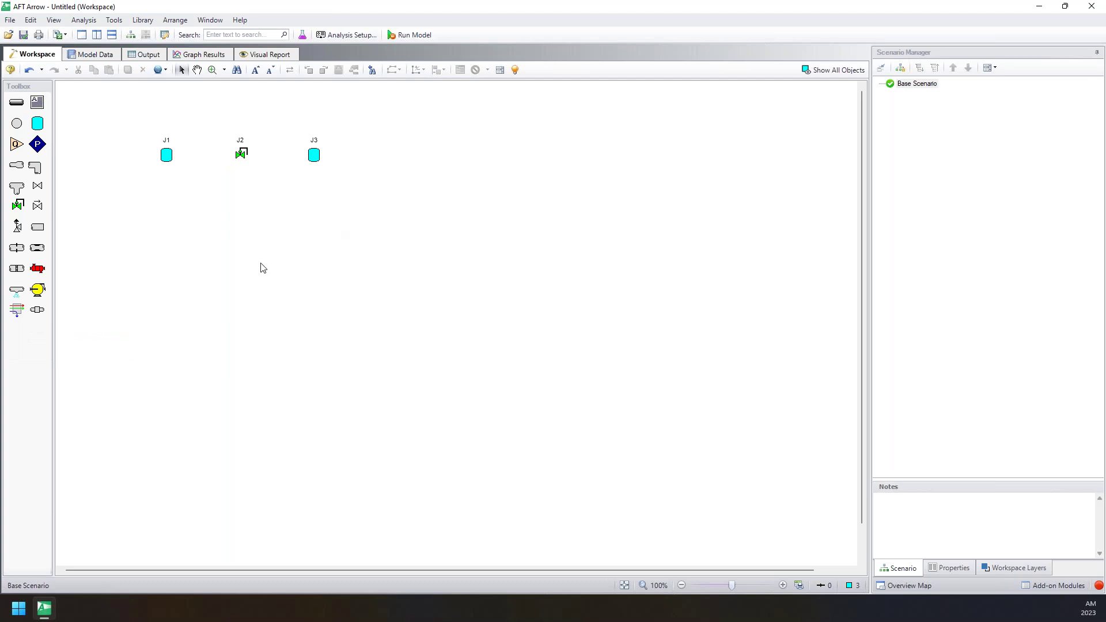
# Place a heat exchanger below the control valve and delete it again.
pyautogui.click(38, 278)
pyautogui.click(240, 210)
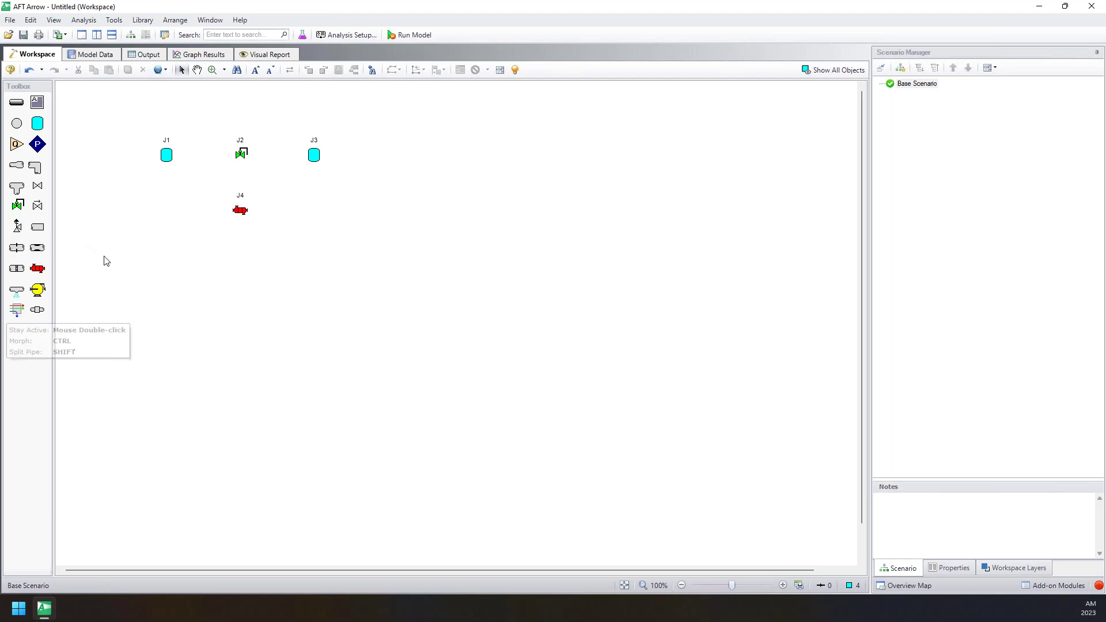
pyautogui.moveTo(267, 250); pyautogui.dragTo(228, 199)
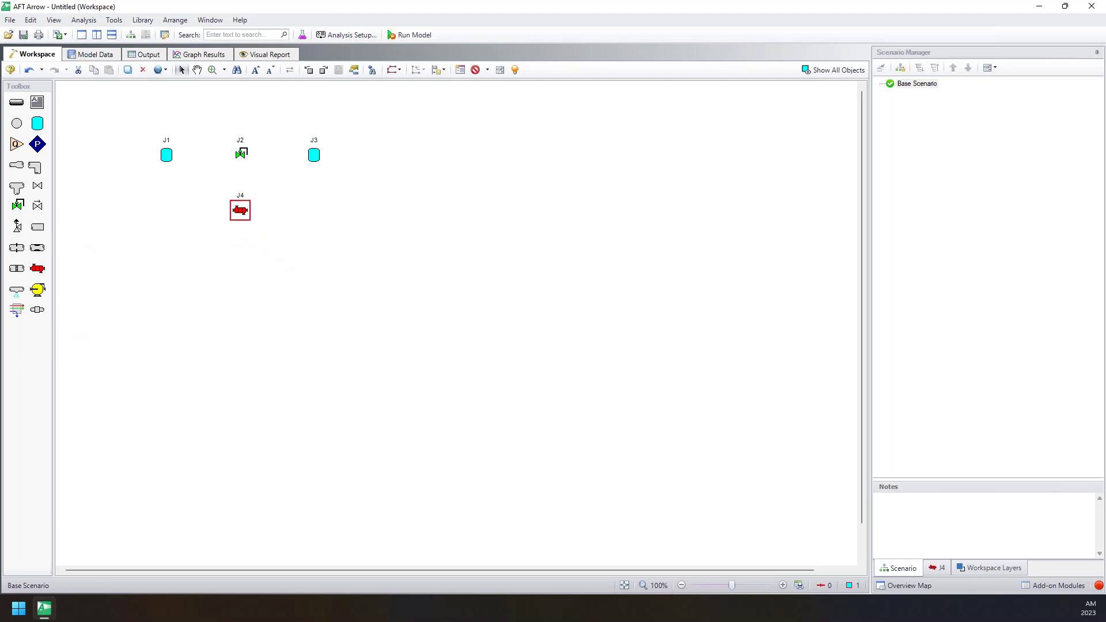
pyautogui.press('Delete')
# Connect tank J1, the control valve and tank J3 with one straight pipe run drawn through all three.
pyautogui.moveTo(131, 120); pyautogui.dragTo(422, 217)
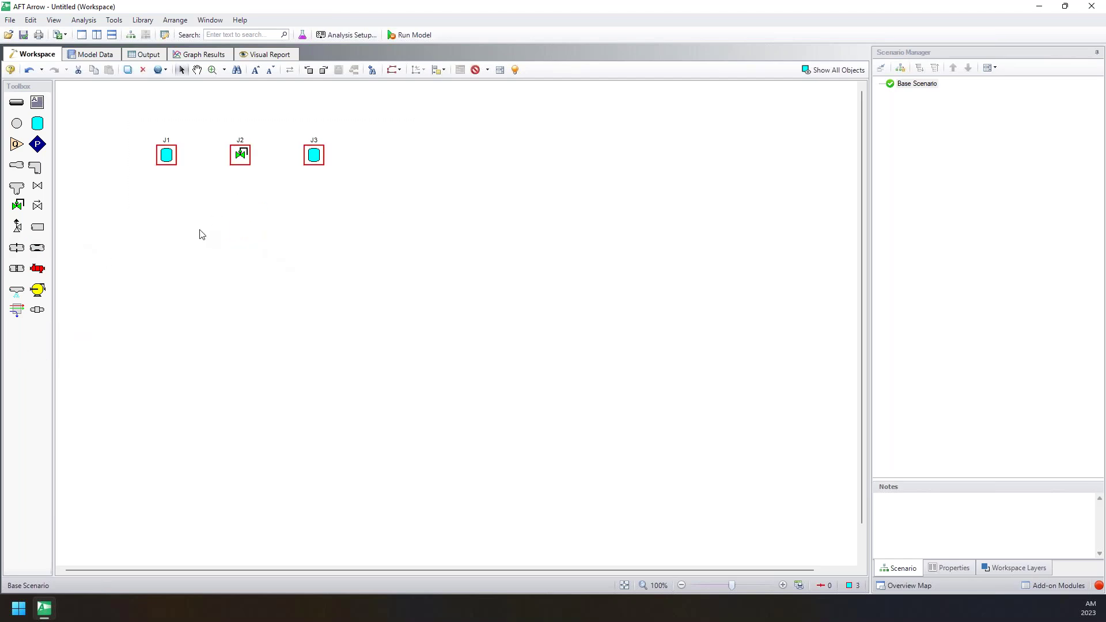
pyautogui.scroll(1, 203, 236)
pyautogui.click(179, 231)
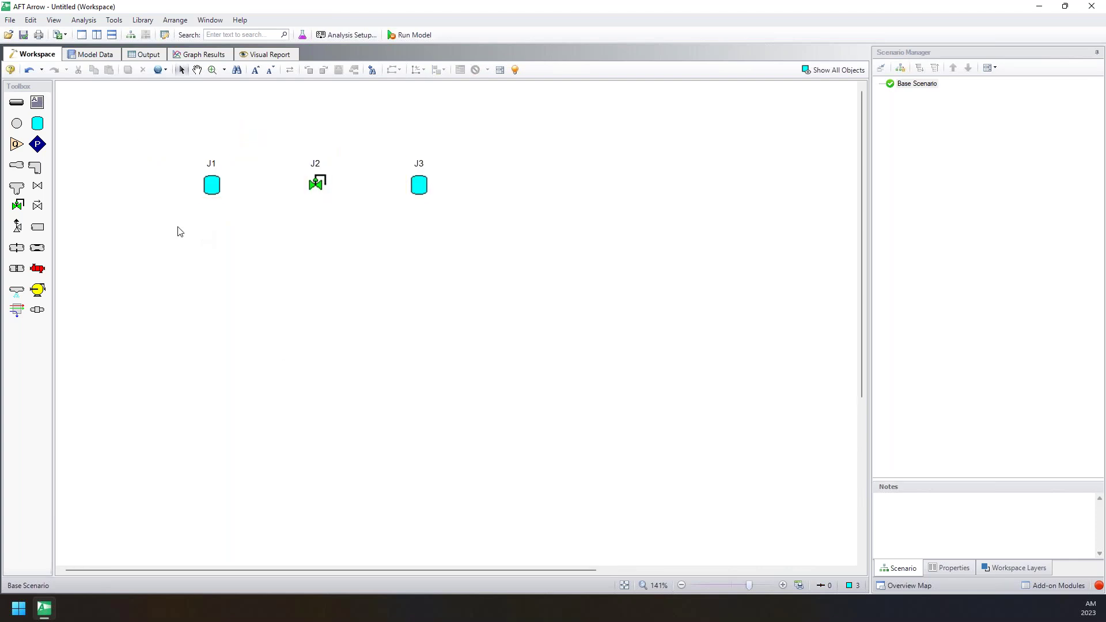
pyautogui.click(19, 105)
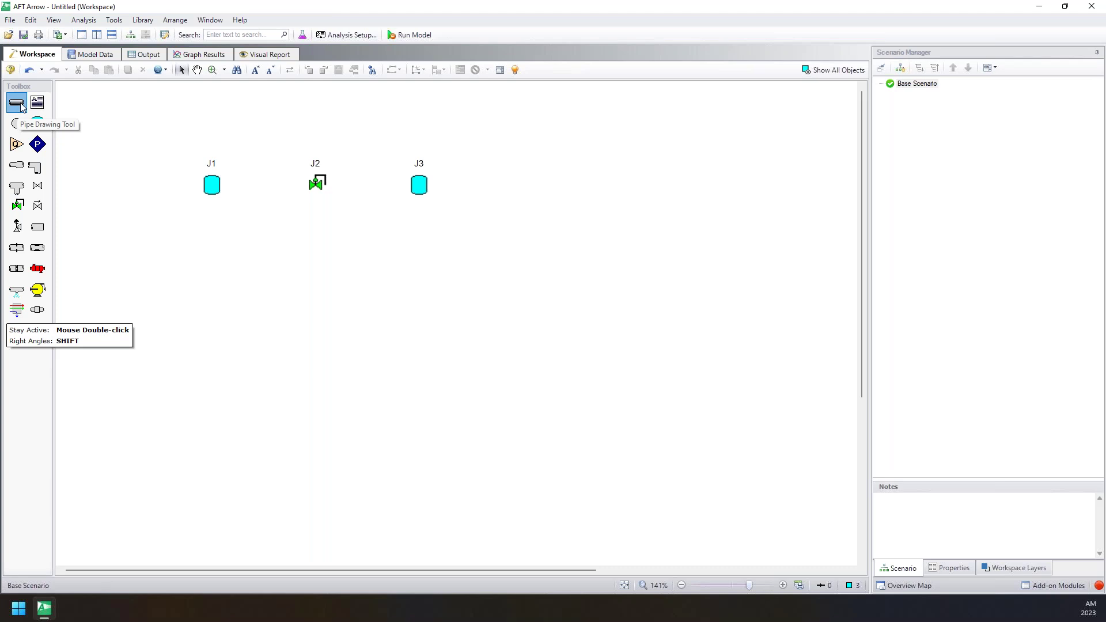
pyautogui.moveTo(212, 185); pyautogui.dragTo(419, 185)
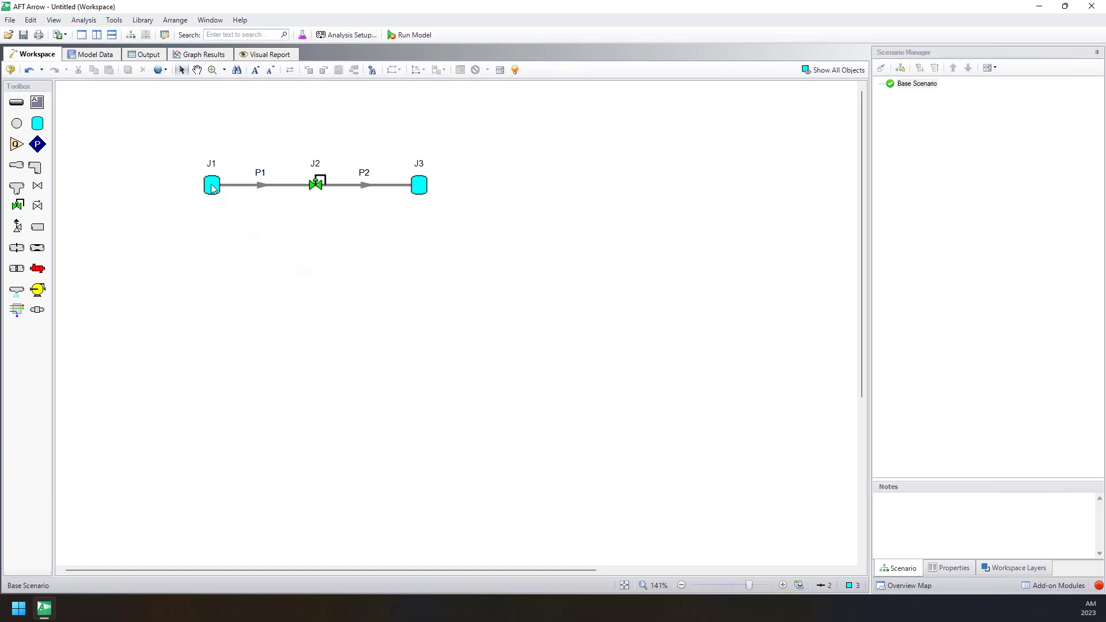
pyautogui.moveTo(489, 137); pyautogui.dragTo(127, 233)
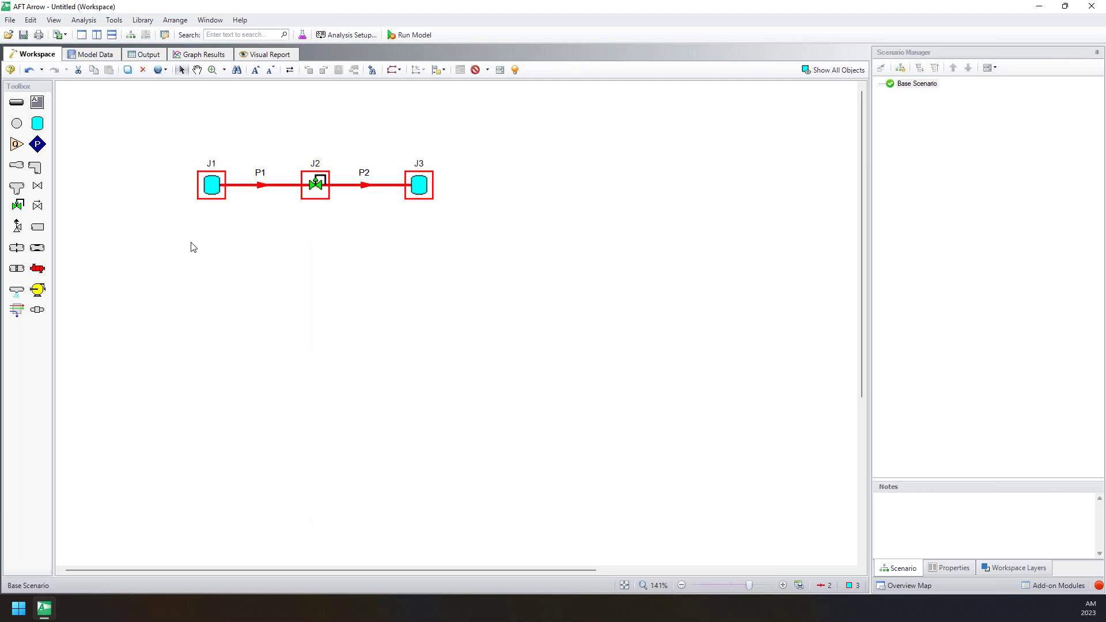
pyautogui.click(348, 237)
# Move tank J3 above the pipeline and down below the control valve, keeping pipe P2 attached.
pyautogui.moveTo(420, 182); pyautogui.dragTo(421, 105)
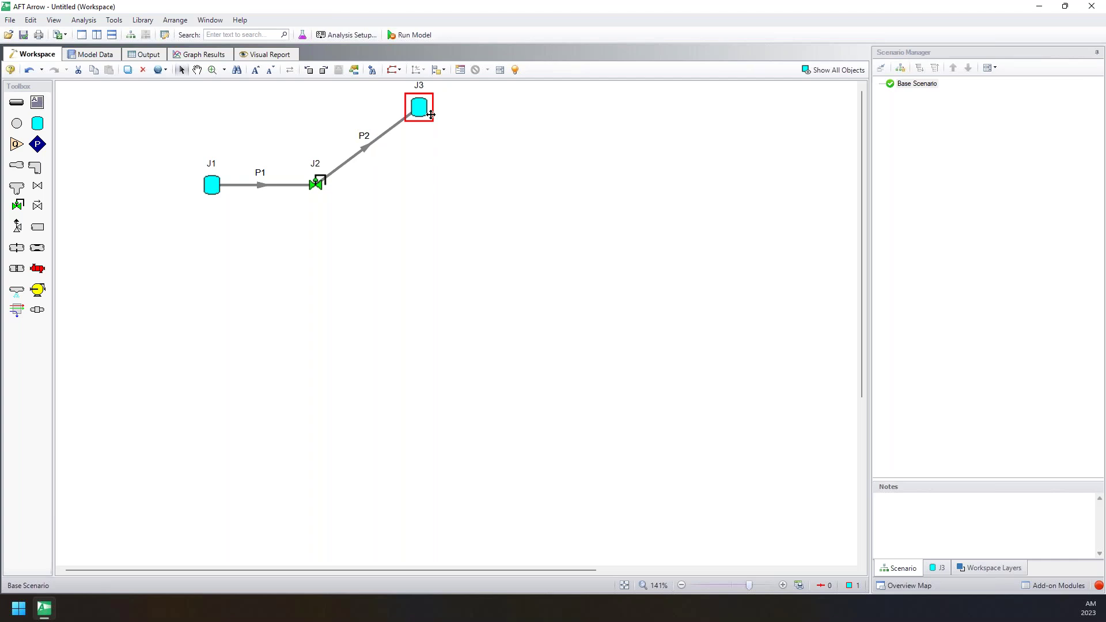
pyautogui.moveTo(431, 115); pyautogui.dragTo(427, 130)
pyautogui.moveTo(451, 280); pyautogui.dragTo(451, 405)
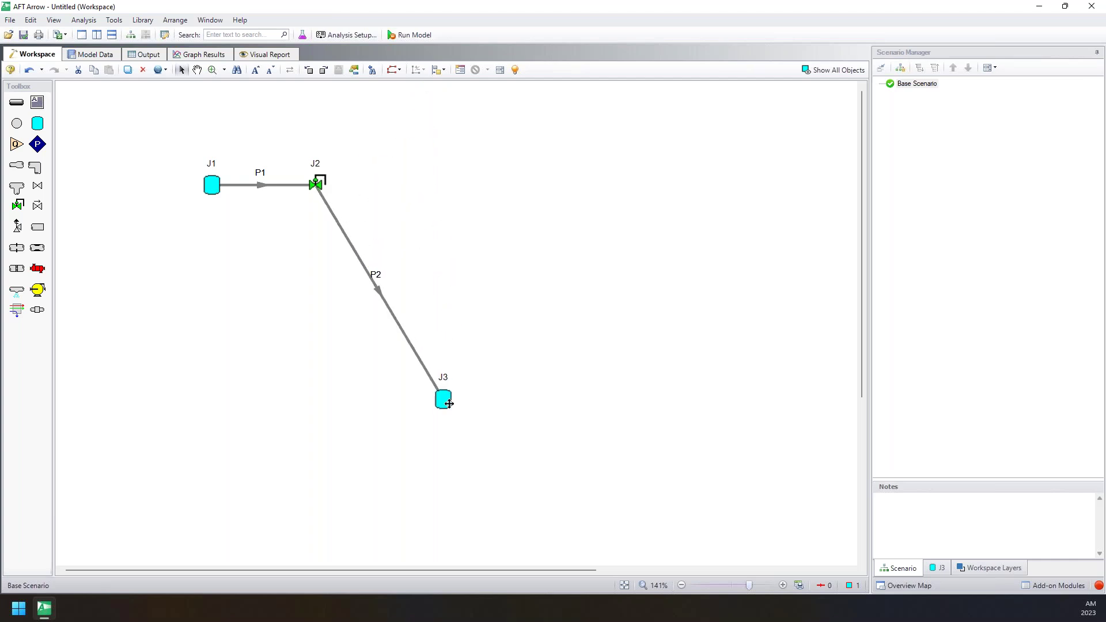
pyautogui.click(533, 400)
pyautogui.moveTo(485, 352); pyautogui.dragTo(439, 424)
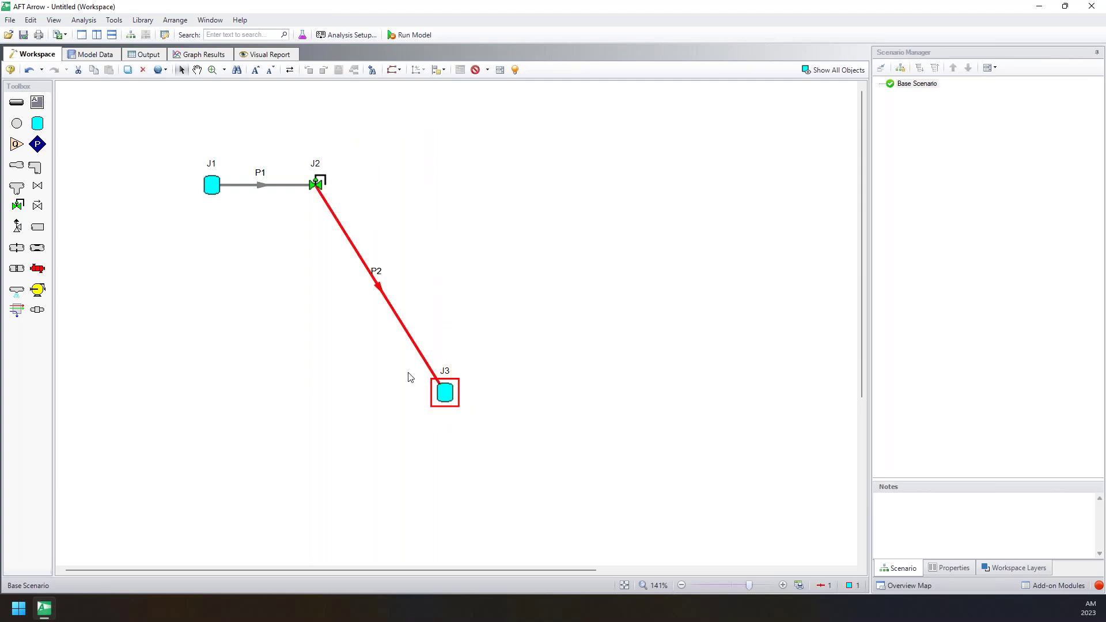
# Move tank J3 far to the right, level with the control valve, to stretch pipe P2.
pyautogui.moveTo(441, 396); pyautogui.dragTo(822, 185)
pyautogui.click(447, 392)
pyautogui.click(346, 176)
pyautogui.moveTo(647, 248); pyautogui.dragTo(623, 166)
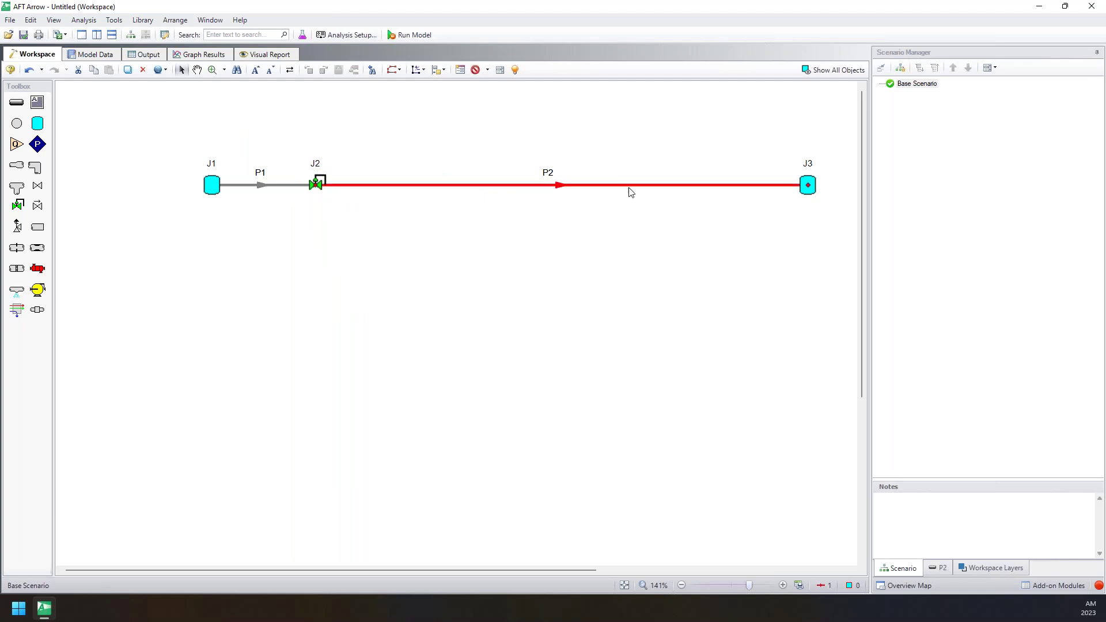
pyautogui.click(638, 206)
# Move tank J3 back to its original place in line beside the control valve.
pyautogui.moveTo(807, 185); pyautogui.dragTo(420, 185)
pyautogui.click(479, 232)
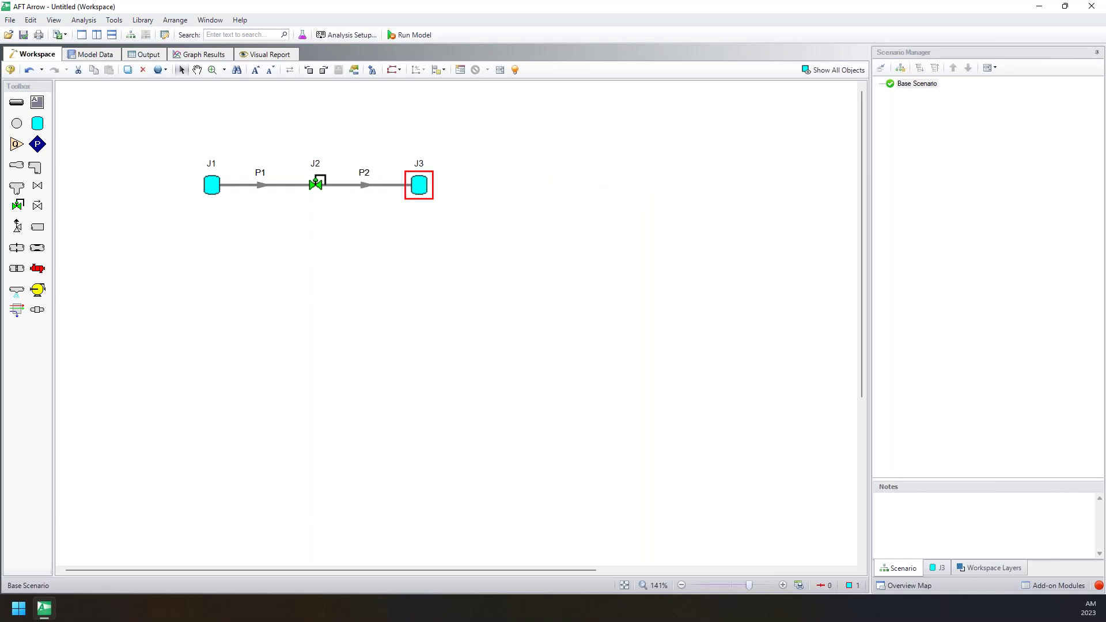
pyautogui.click(412, 233)
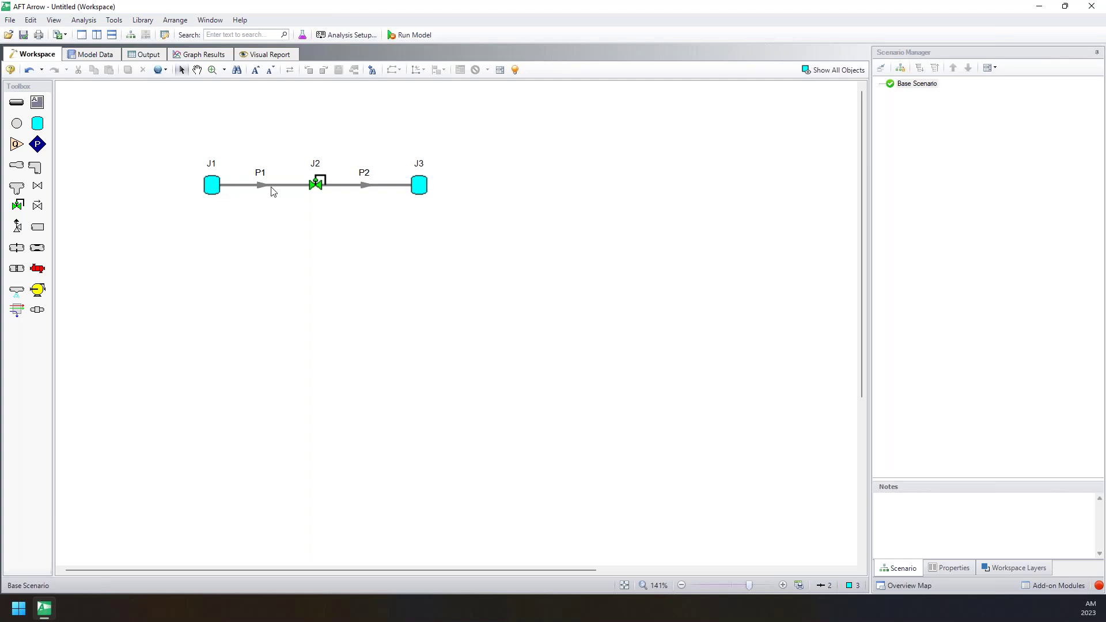
# Reverse the flow direction of pipe P2 and restore it to point toward tank J3.
pyautogui.moveTo(377, 208); pyautogui.dragTo(354, 166)
pyautogui.click(289, 70)
pyautogui.click(357, 220)
pyautogui.moveTo(259, 148); pyautogui.dragTo(357, 238)
pyautogui.moveTo(402, 206); pyautogui.dragTo(355, 157)
pyautogui.click(290, 70)
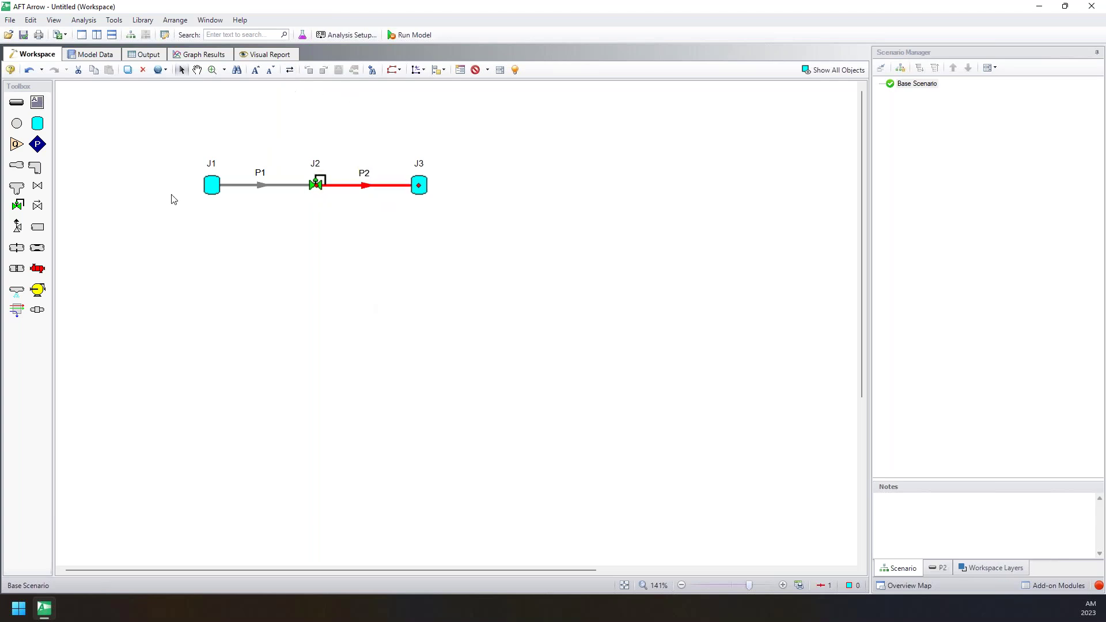
pyautogui.moveTo(172, 200); pyautogui.dragTo(236, 164)
pyautogui.click(316, 187)
pyautogui.click(422, 189)
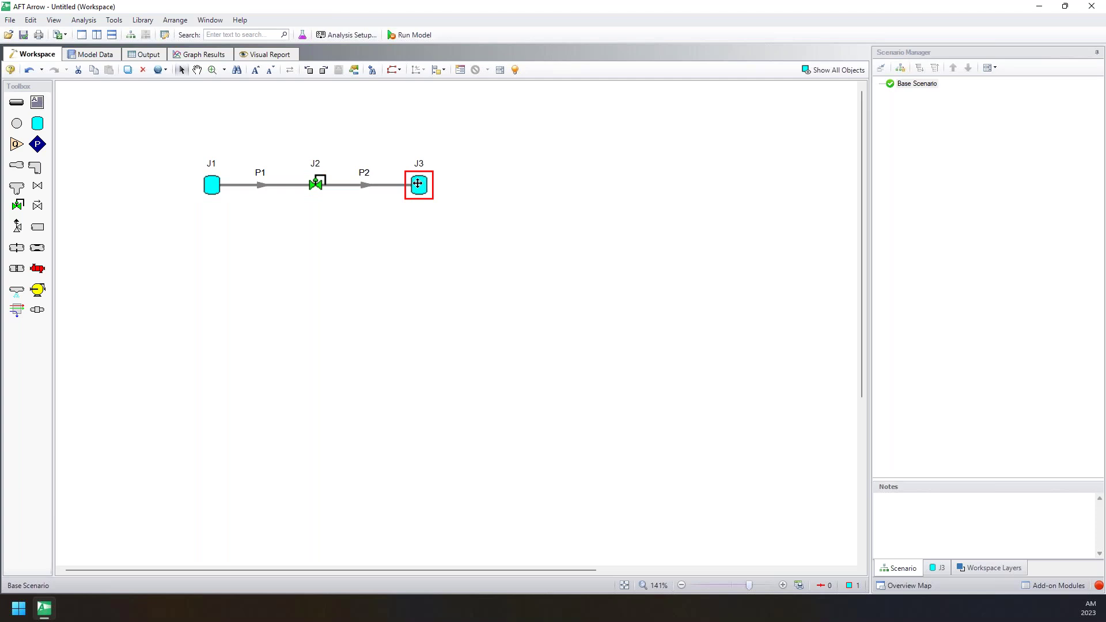
# In tank J1's properties, set the elevation to 0 meters and the pressure to 16 barG.
pyautogui.click(213, 190)
pyautogui.doubleClick(212, 185)
pyautogui.moveTo(395, 121); pyautogui.dragTo(530, 114)
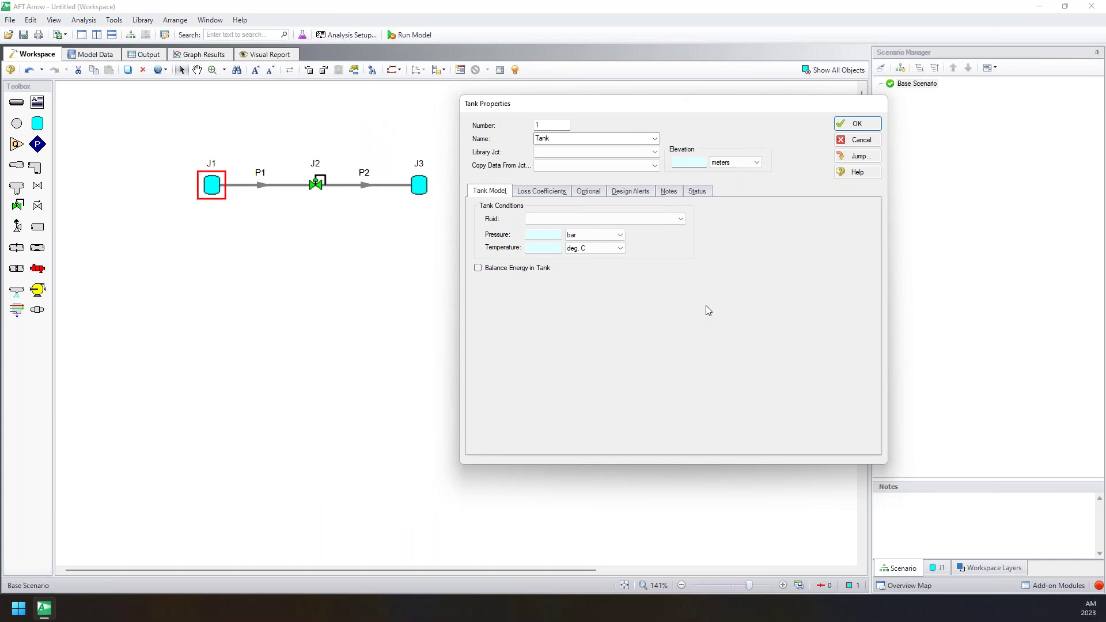
pyautogui.click(690, 162)
pyautogui.write('0')
pyautogui.click(540, 234)
pyautogui.write('16')
pyautogui.click(591, 236)
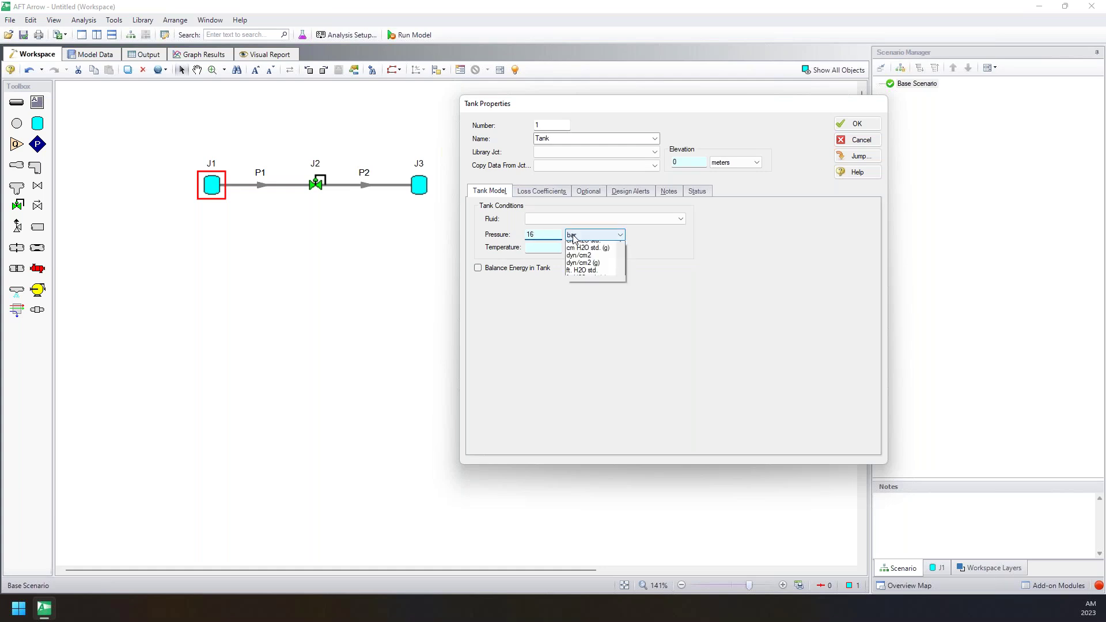
pyautogui.click(574, 253)
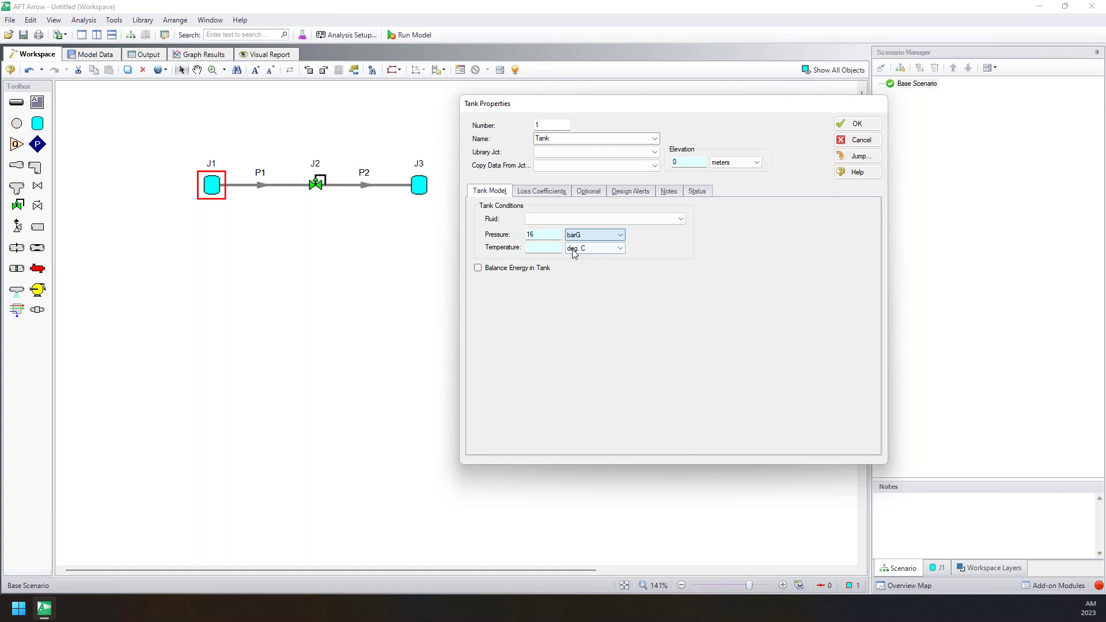
# Set tank J1's temperature to 260 deg. C, rename it "Inlet Tank", and accept the properties.
pyautogui.click(549, 247)
pyautogui.write('260')
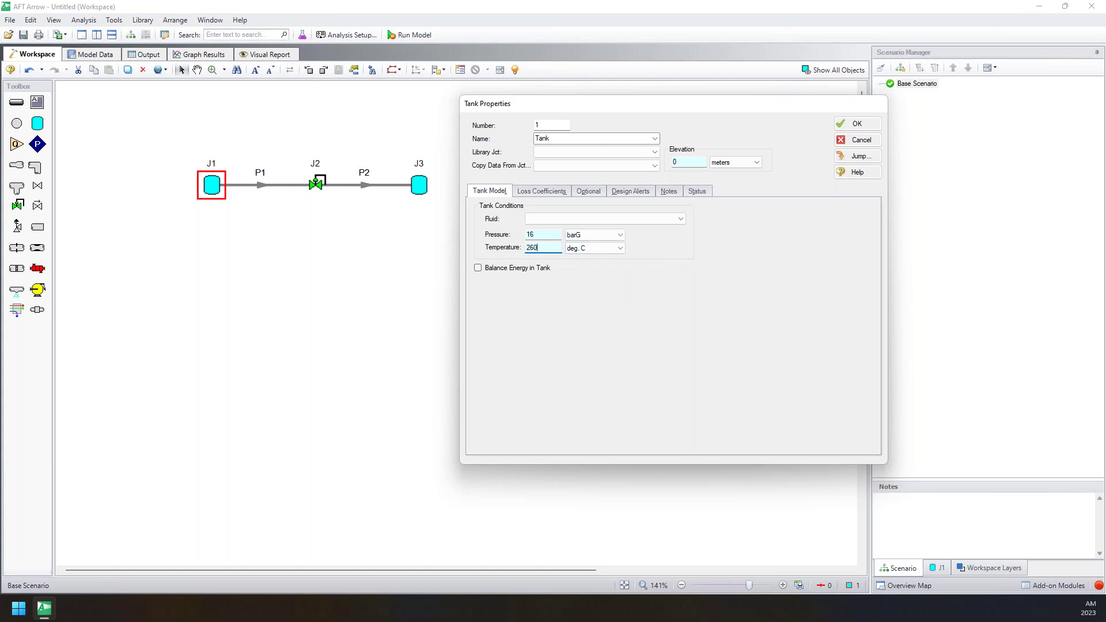
pyautogui.click(599, 218)
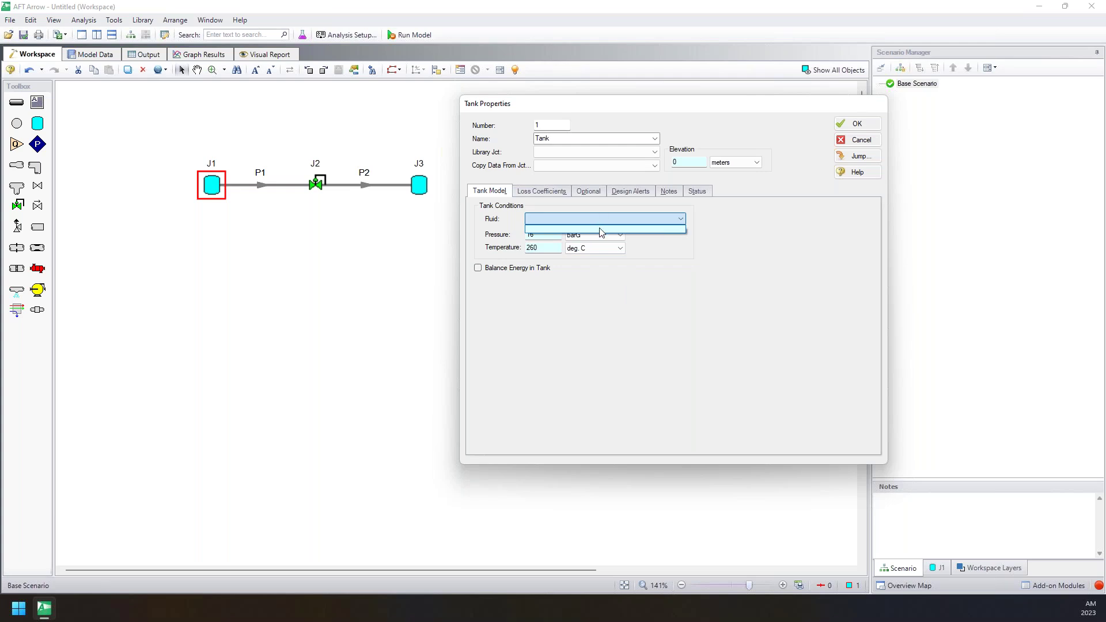
pyautogui.click(645, 282)
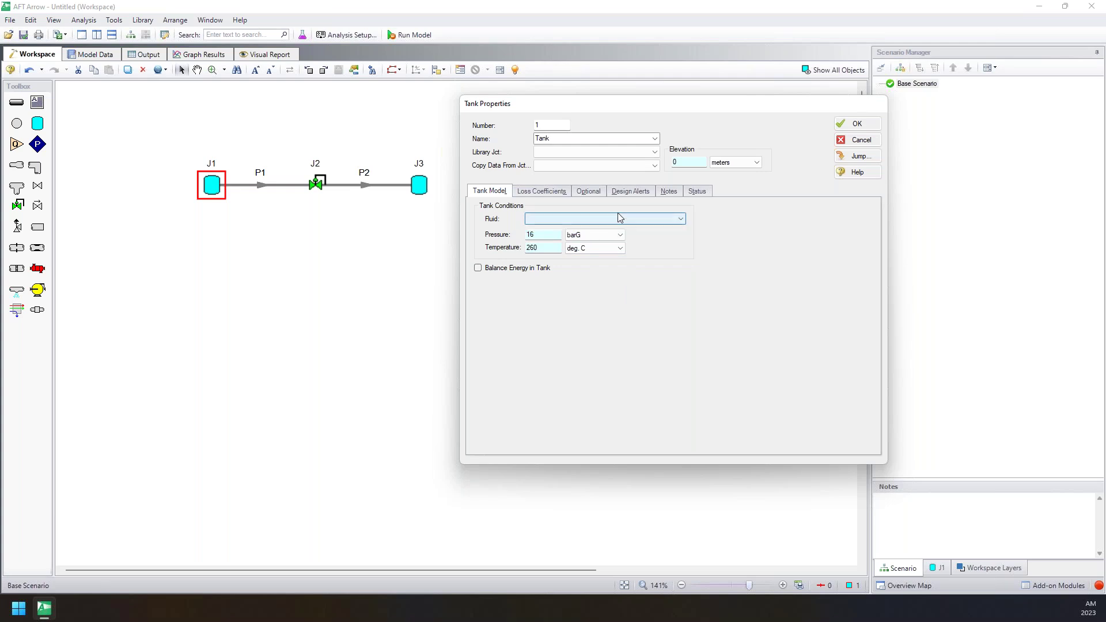
pyautogui.click(596, 139)
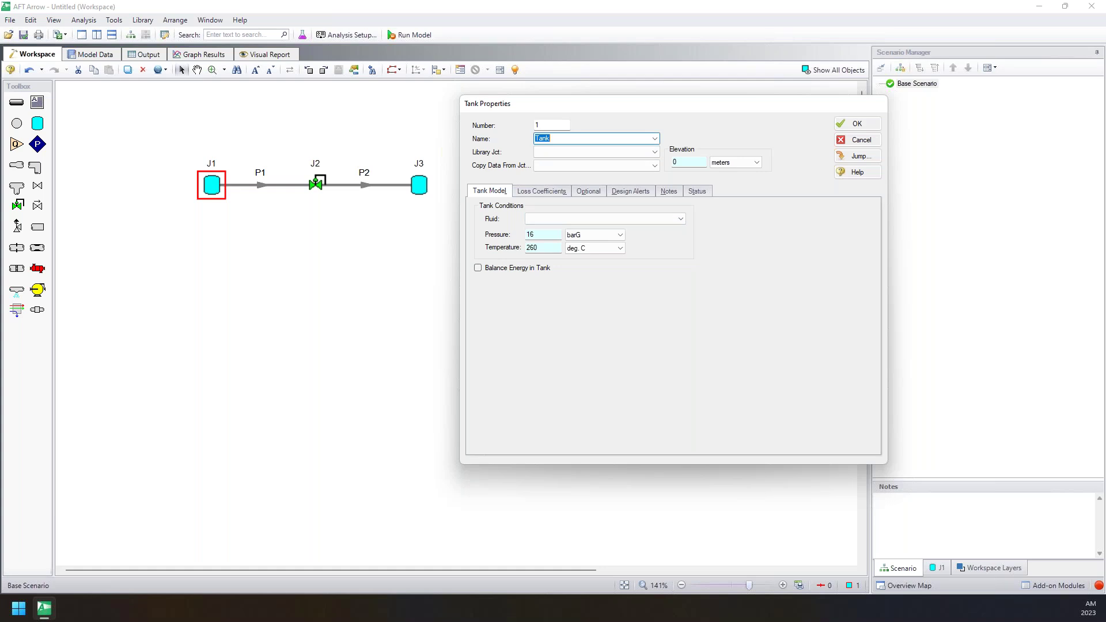
pyautogui.press('Home')
pyautogui.write('Inlet')
pyautogui.click(858, 123)
# Search the model for "inlet" and select the Inlet Tank from the search results while the workspace is zoomed out.
pyautogui.click(242, 35)
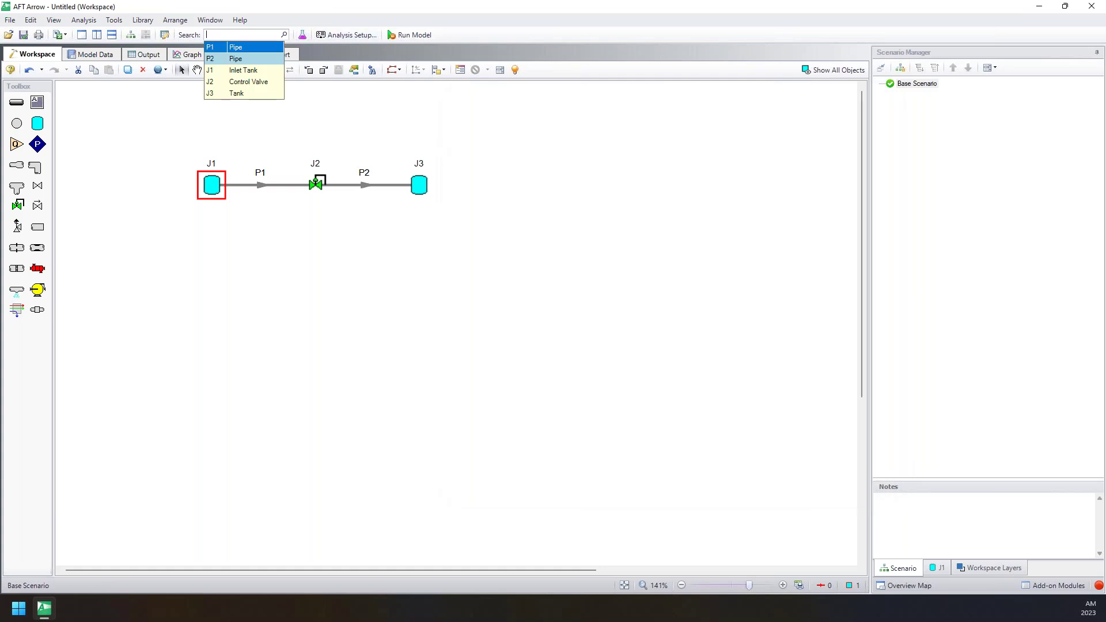
pyautogui.write('inelt')
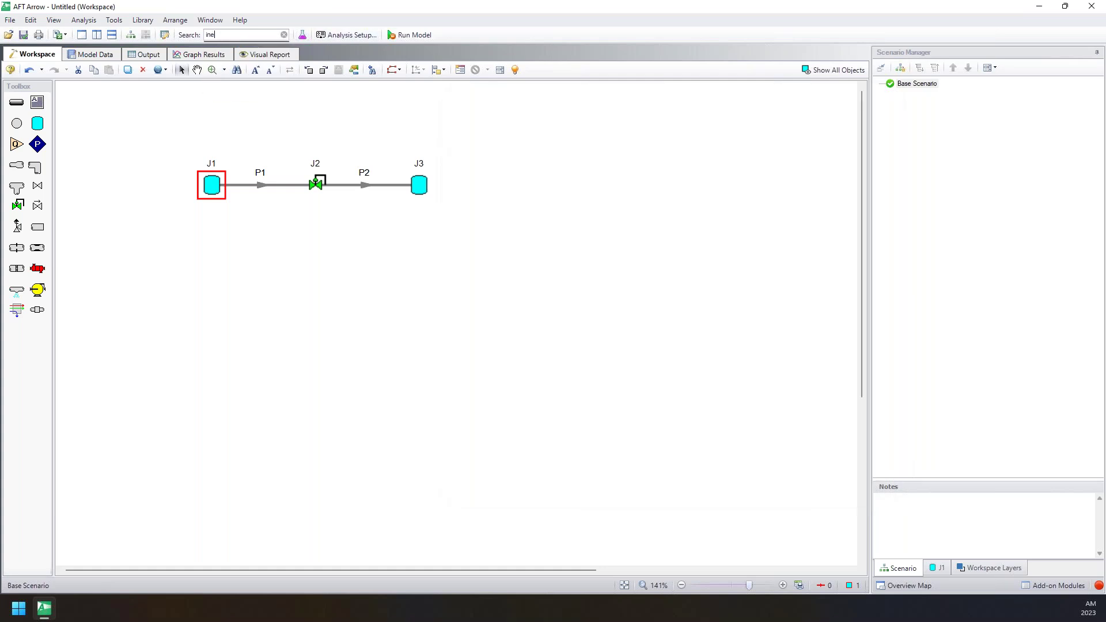
pyautogui.press('BackSpace')
pyautogui.write('let')
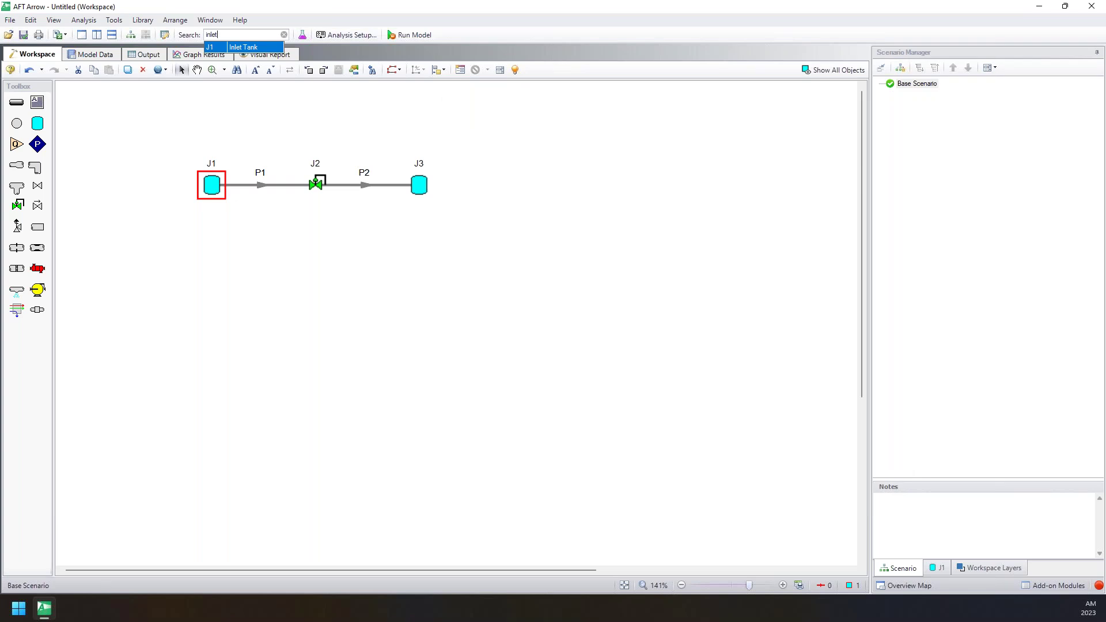
pyautogui.click(234, 148)
pyautogui.scroll(-3, 236, 149)
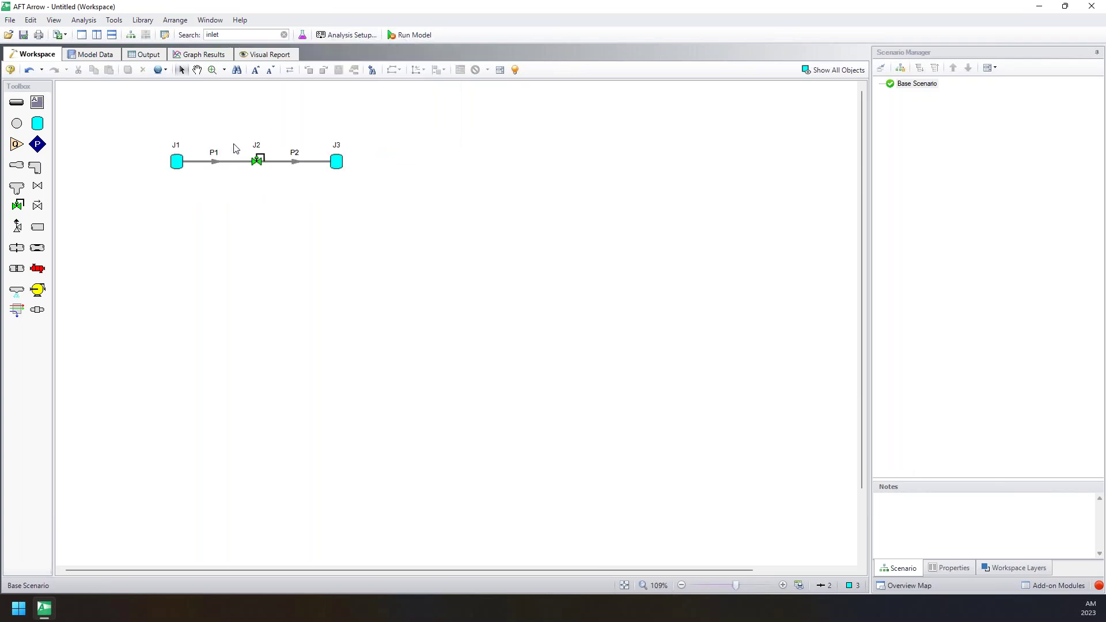
pyautogui.scroll(-2, 236, 149)
pyautogui.click(242, 36)
pyautogui.click(237, 45)
pyautogui.click(103, 114)
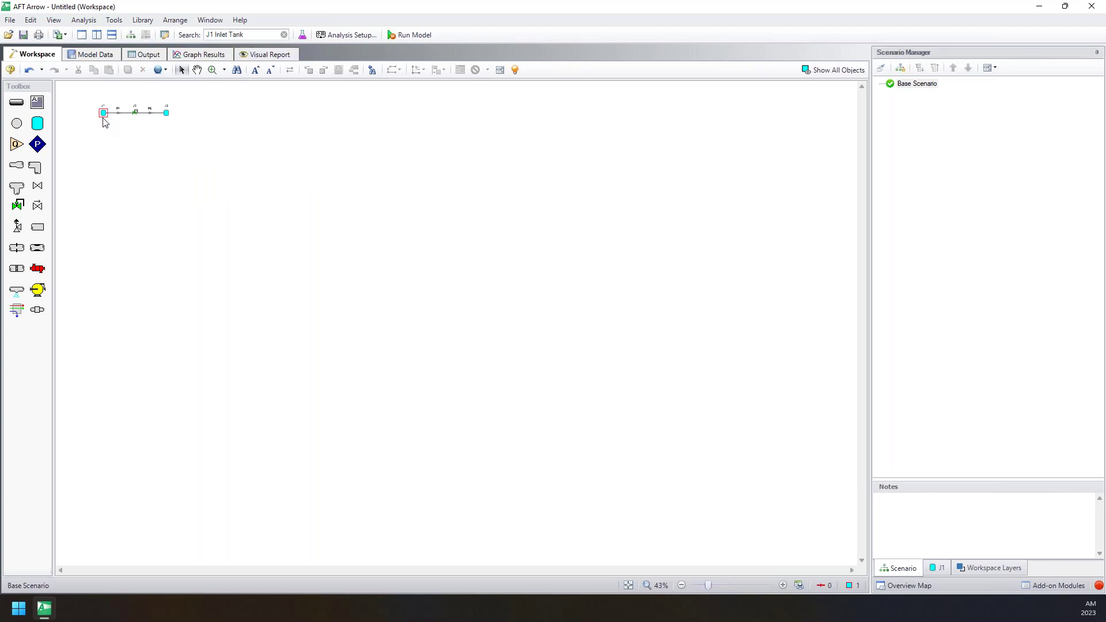
# Open the properties of tank J3 and rename it "Outlet Tank".
pyautogui.scroll(1, 103, 119)
pyautogui.scroll(3, 103, 119)
pyautogui.scroll(1, 103, 119)
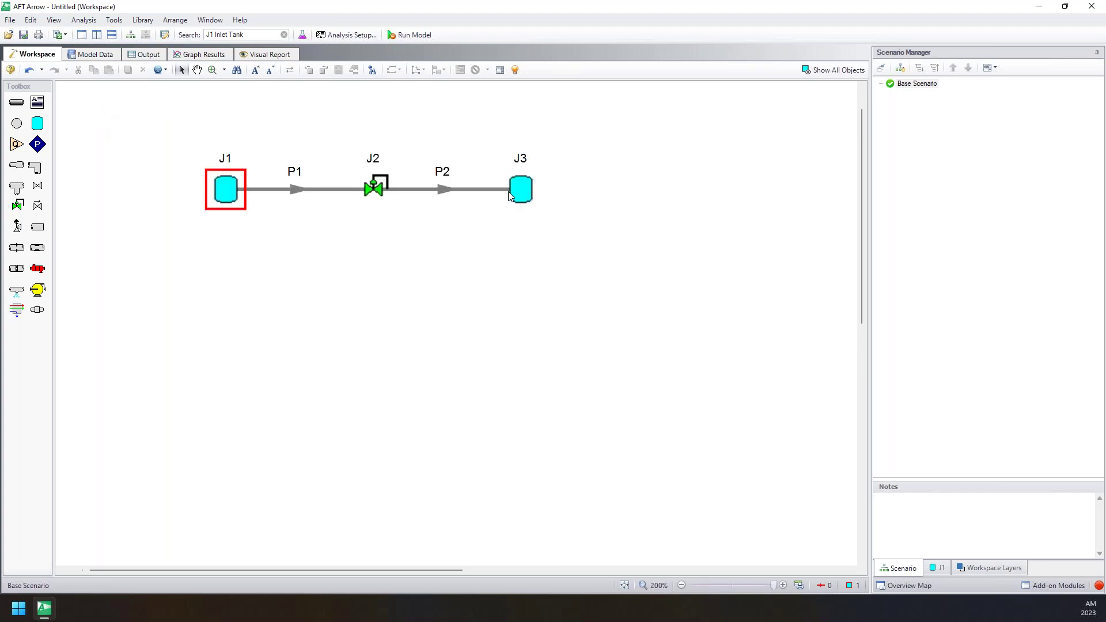
pyautogui.doubleClick(509, 195)
pyautogui.moveTo(451, 134); pyautogui.dragTo(689, 141)
pyautogui.doubleClick(654, 166)
pyautogui.write('Outlet Tank')
# Set the Outlet Tank's pressure to 0 barG and its temperature to 260 deg. C.
pyautogui.click(661, 261)
pyautogui.write('0')
pyautogui.press('Tab')
pyautogui.click(714, 262)
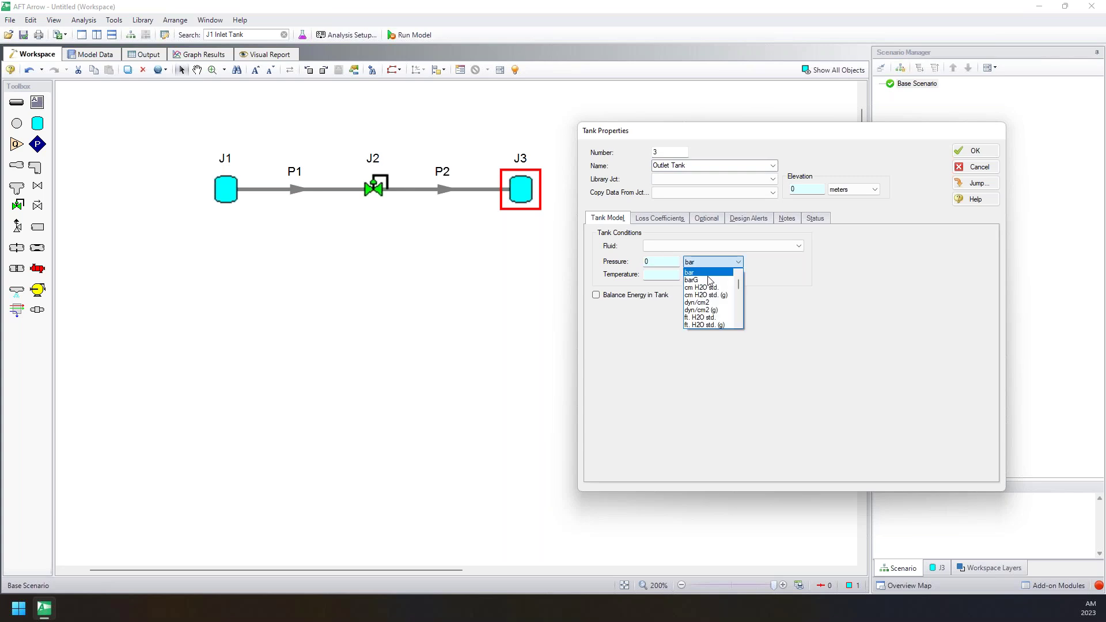
pyautogui.click(699, 278)
pyautogui.click(714, 262)
pyautogui.click(700, 277)
pyautogui.click(678, 276)
pyautogui.write('260')
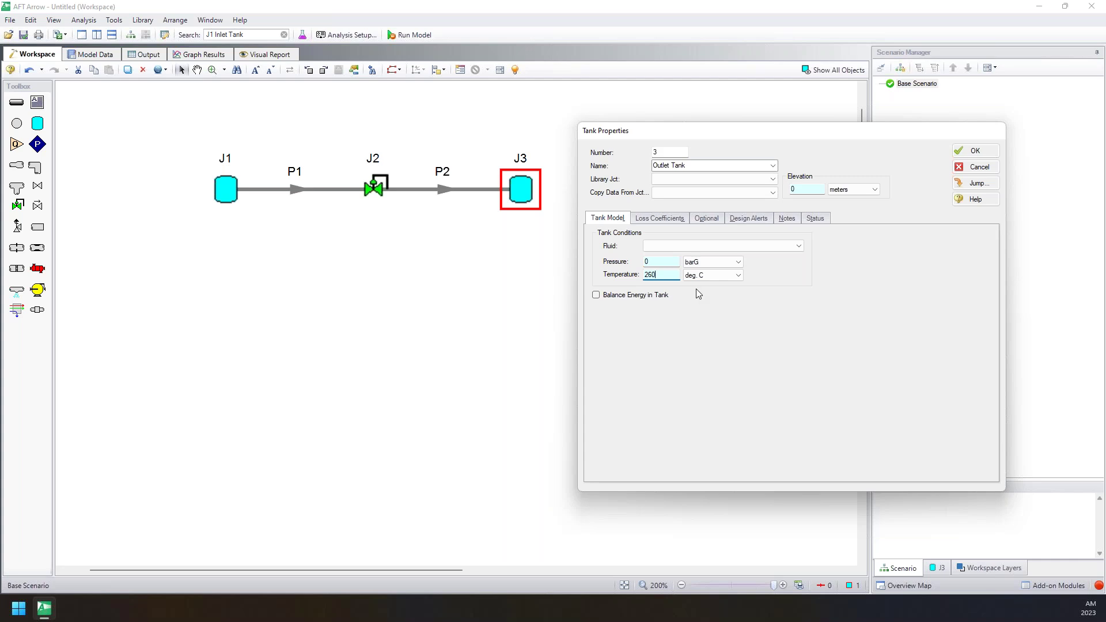
pyautogui.press('Tab')
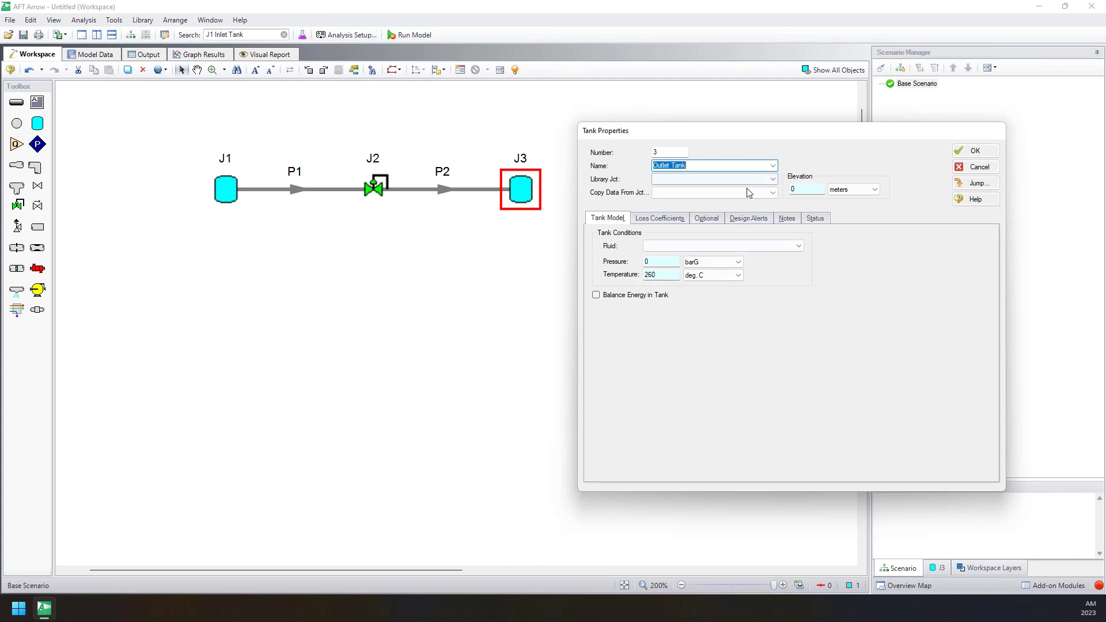
# Add the note "Discharge Tank - Denver 001" to the Outlet Tank and accept its properties.
pyautogui.click(790, 219)
pyautogui.write('Discharge Tank - Denver 001')
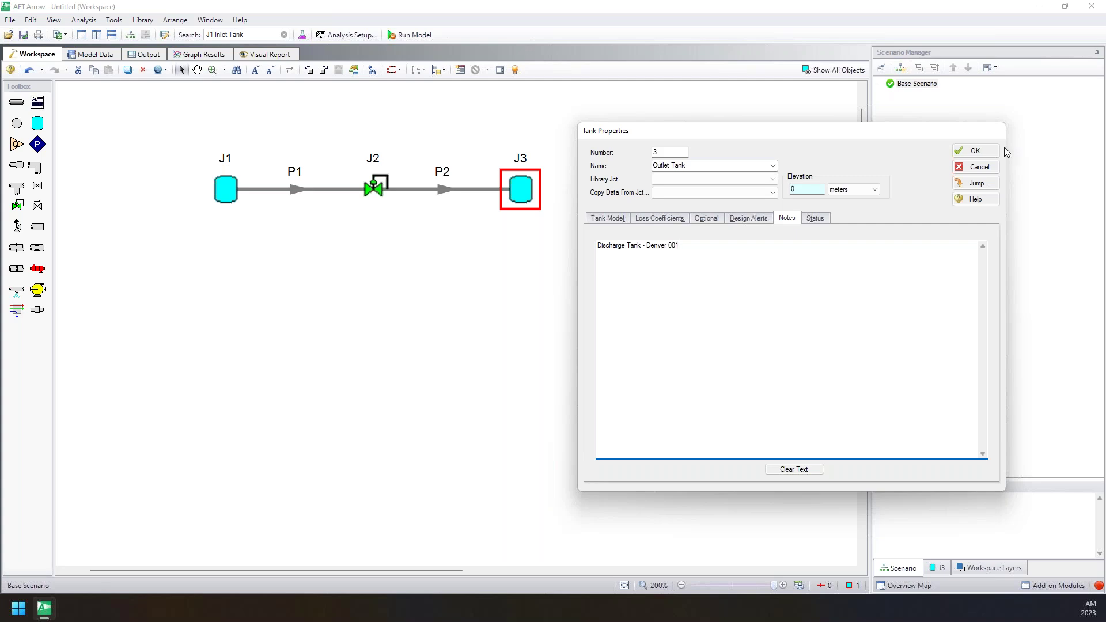
pyautogui.click(977, 151)
# Search the model for "denver" and preview the matching tank's property summary.
pyautogui.click(253, 35)
pyautogui.write('denver')
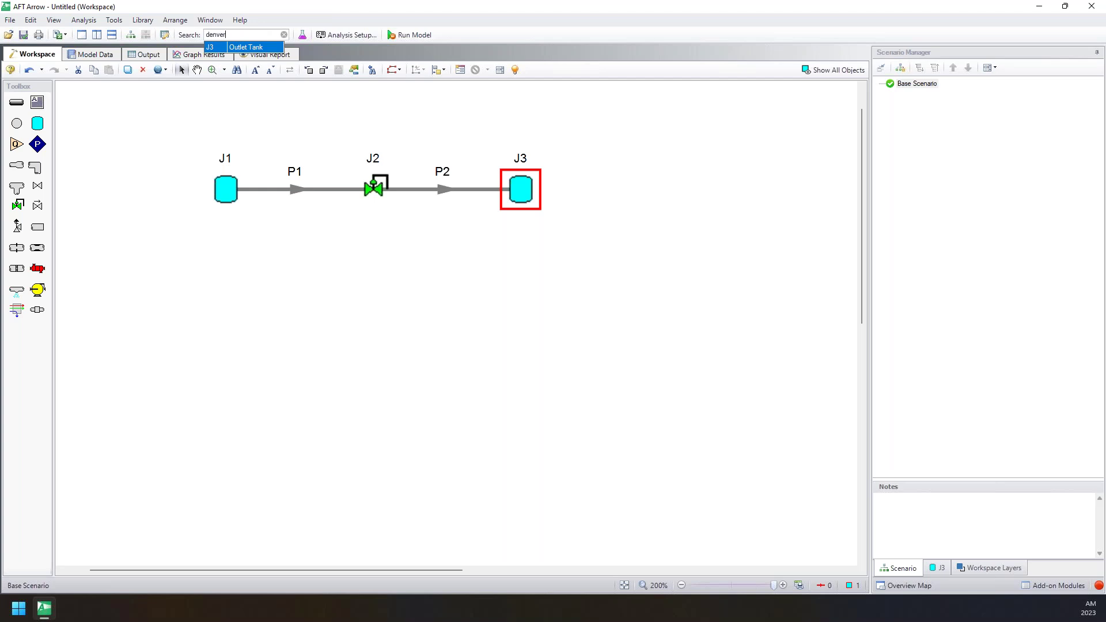
pyautogui.moveTo(238, 52)
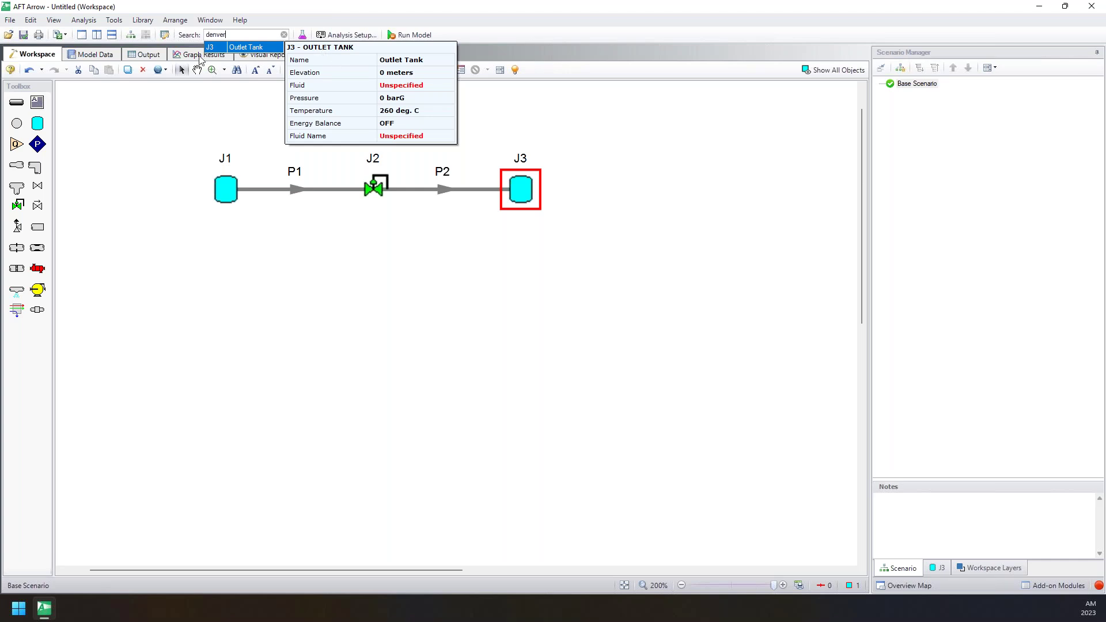
pyautogui.click(247, 146)
# Select tanks J1 and J3 together.
pyautogui.click(225, 189)
pyautogui.keyDown('shift'); pyautogui.click(518, 188); pyautogui.keyUp('shift')
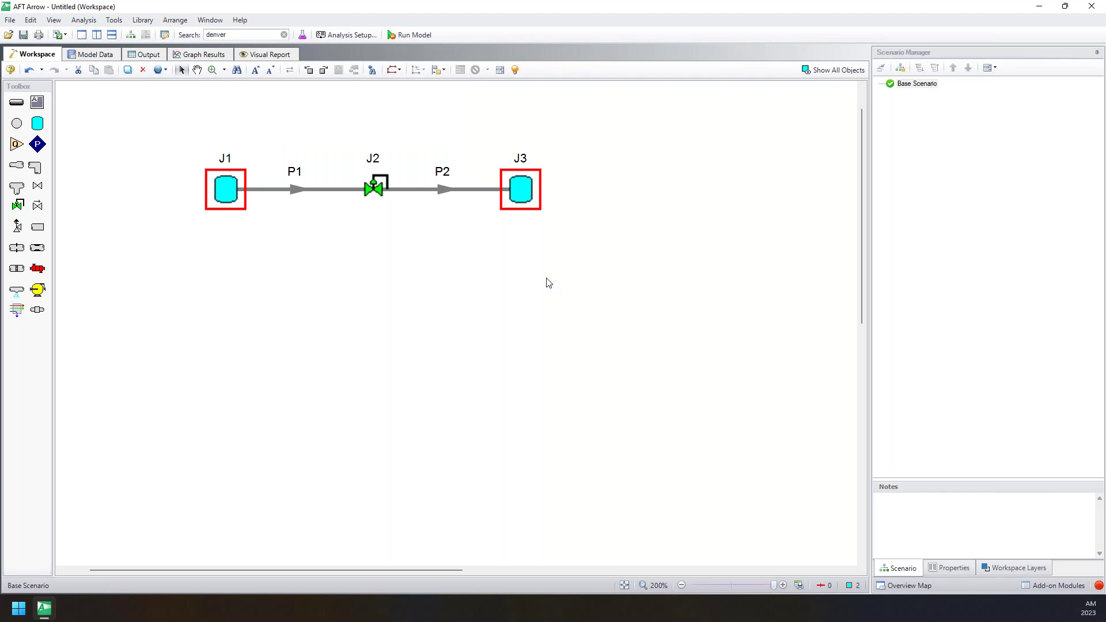
# Set control valve J2 to Flow Control (FCV) with a mass flow setpoint of 2 kg/sec, and accept the properties.
pyautogui.click(377, 191)
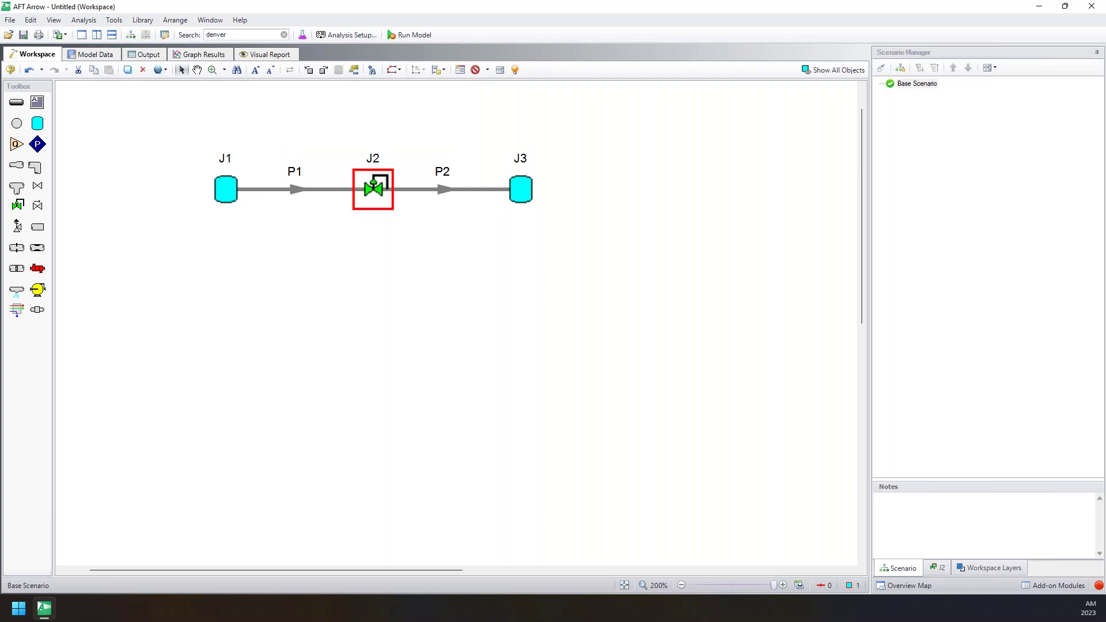
pyautogui.doubleClick(378, 191)
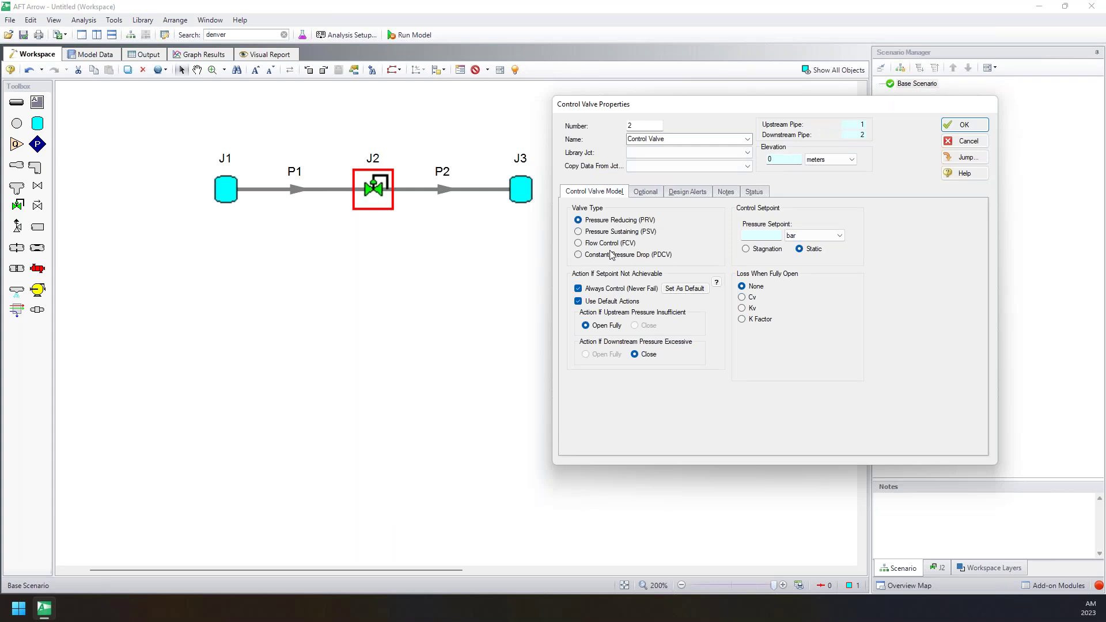
pyautogui.click(579, 245)
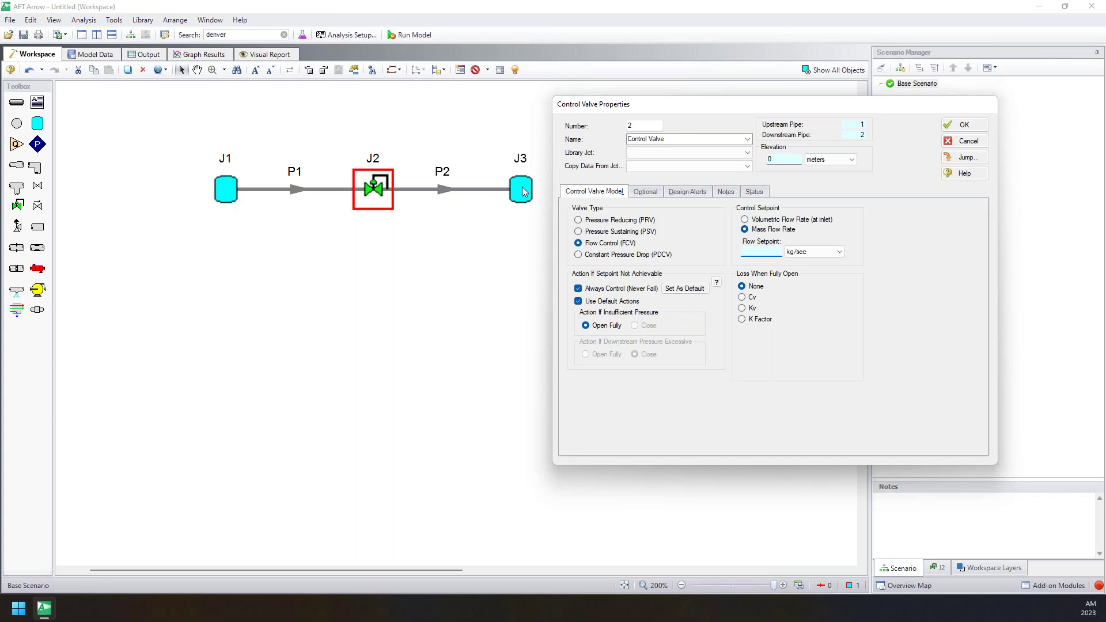
pyautogui.write('2')
pyautogui.doubleClick(746, 252)
pyautogui.click(958, 125)
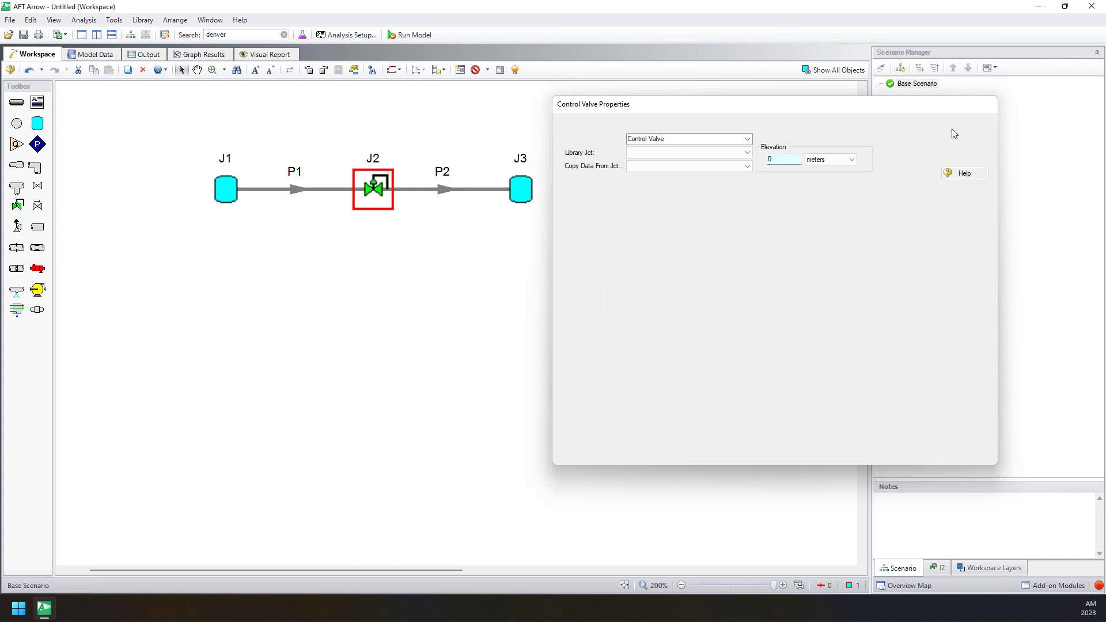
# Select junctions J3, J2 and J1 together, and clear the selection.
pyautogui.click(574, 265)
pyautogui.click(520, 189)
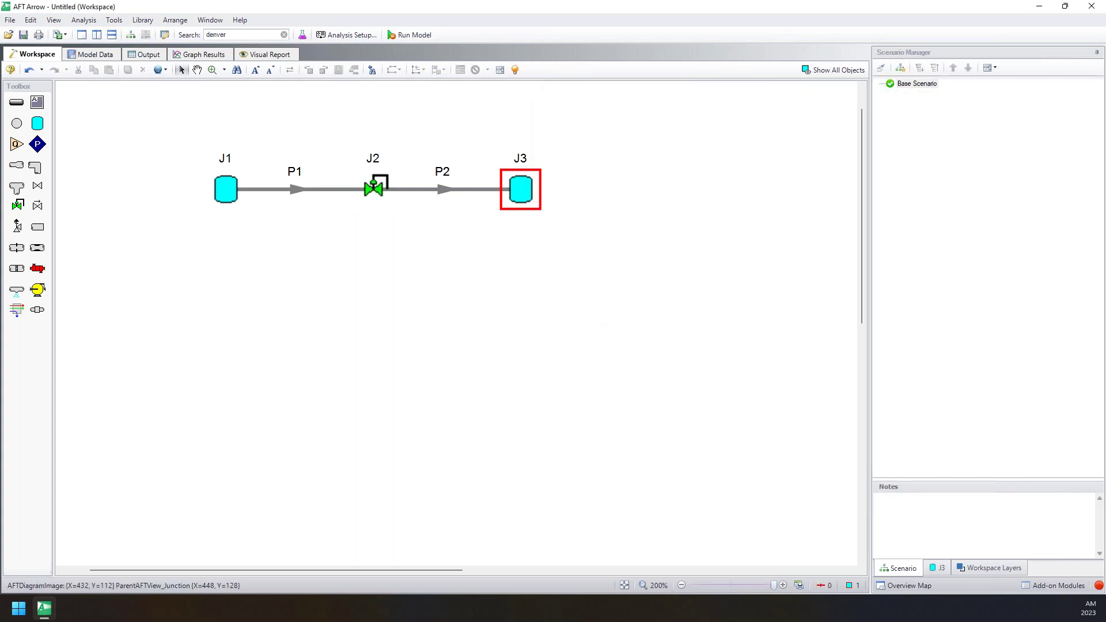
pyautogui.keyDown('shift'); pyautogui.click(373, 189); pyautogui.keyUp('shift')
pyautogui.keyDown('shift'); pyautogui.click(245, 196); pyautogui.keyUp('shift')
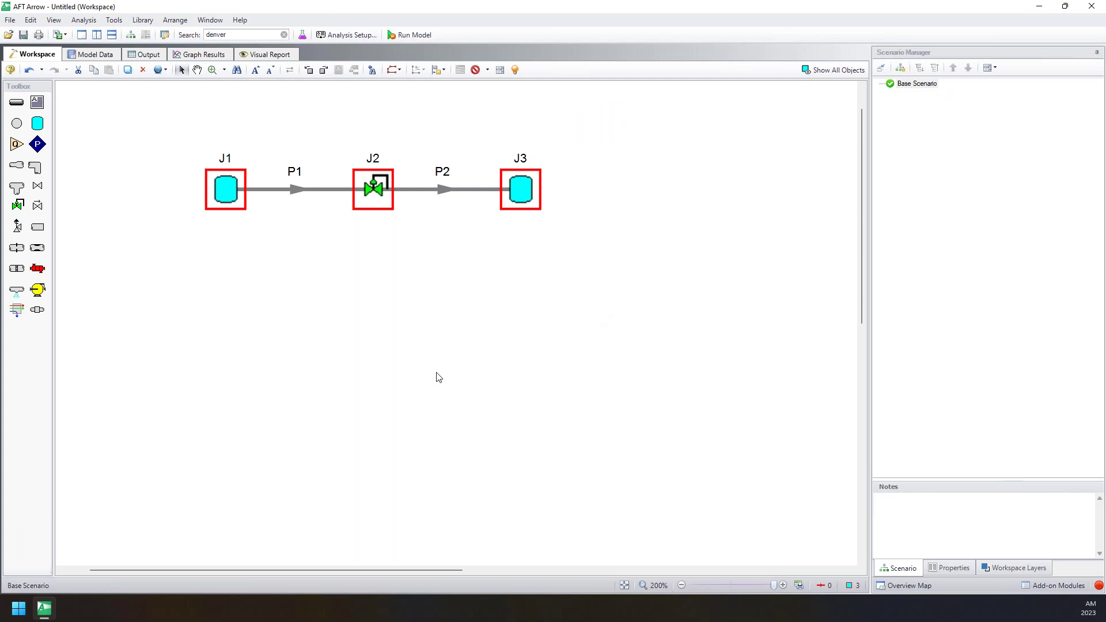
pyautogui.click(439, 377)
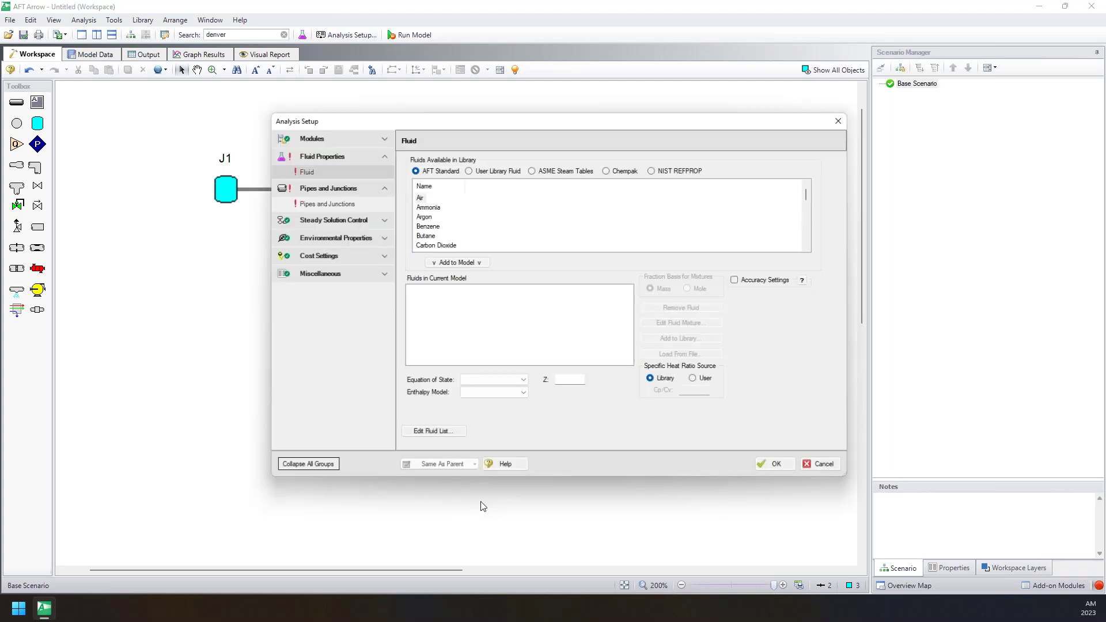
# Review the undefined pipes and junctions in Analysis Setup, checking the missing properties of the Outlet Tank, Inlet Tank and pipe 1.
pyautogui.moveTo(393, 128); pyautogui.dragTo(581, 115)
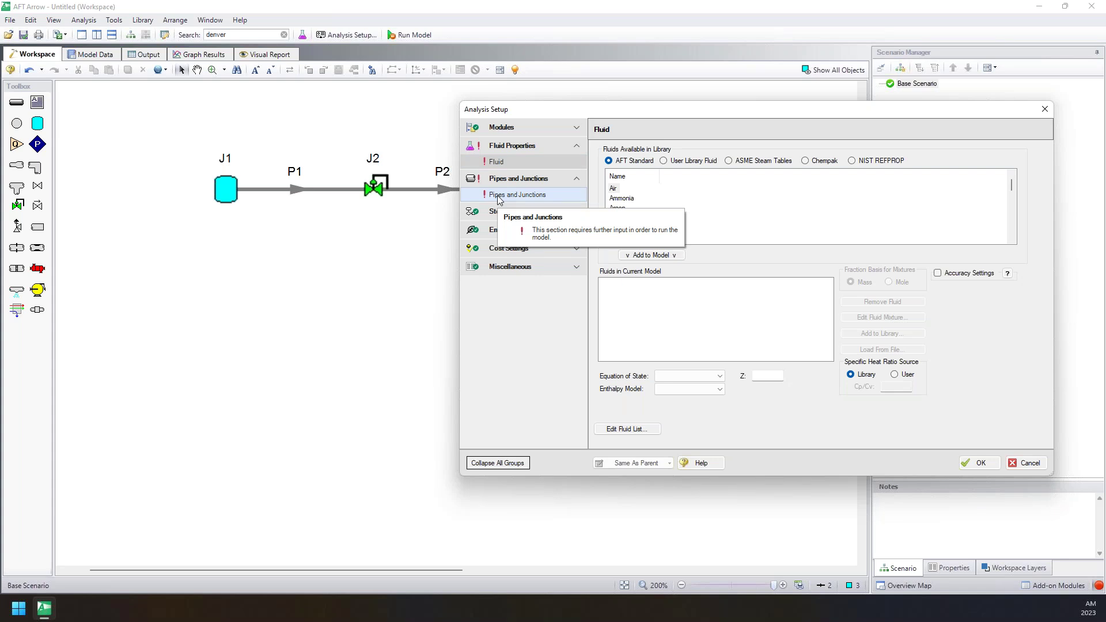
pyautogui.click(499, 197)
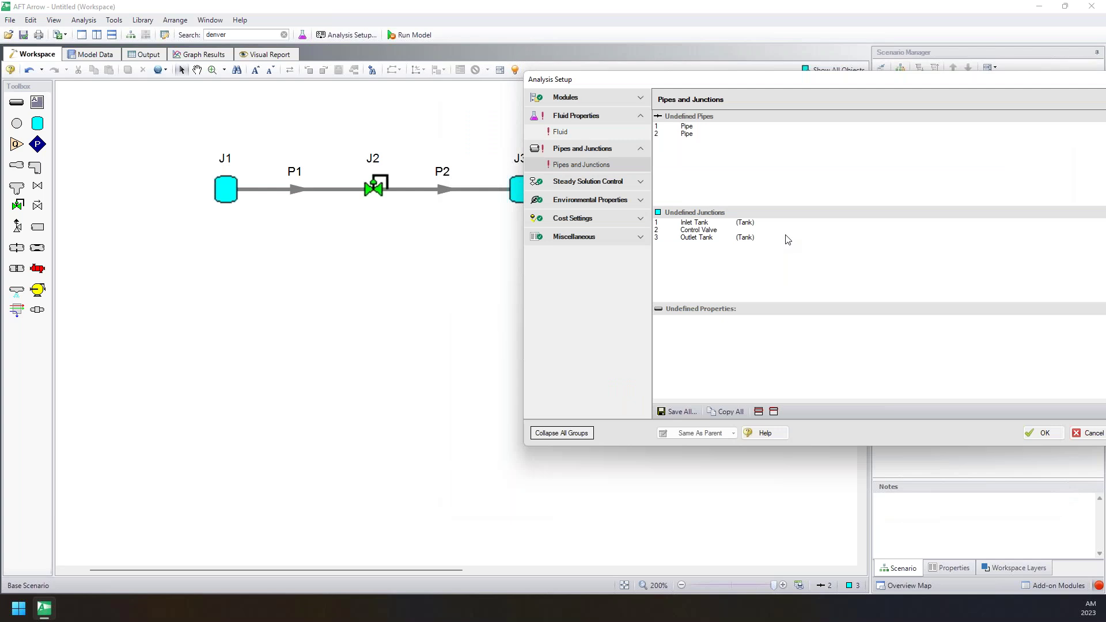
pyautogui.click(786, 237)
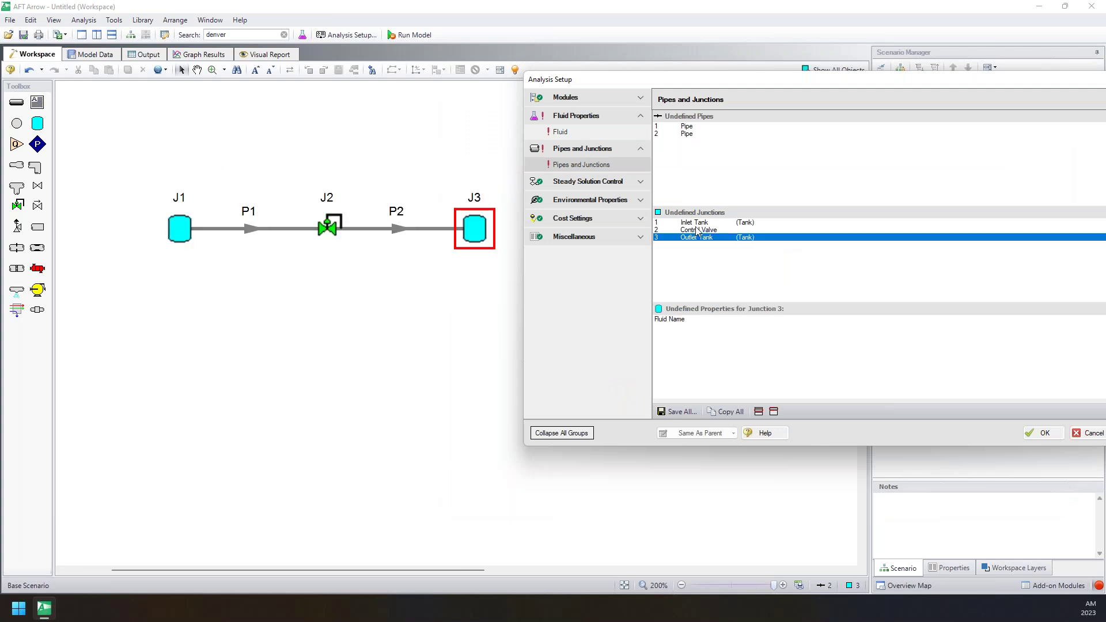
pyautogui.click(695, 222)
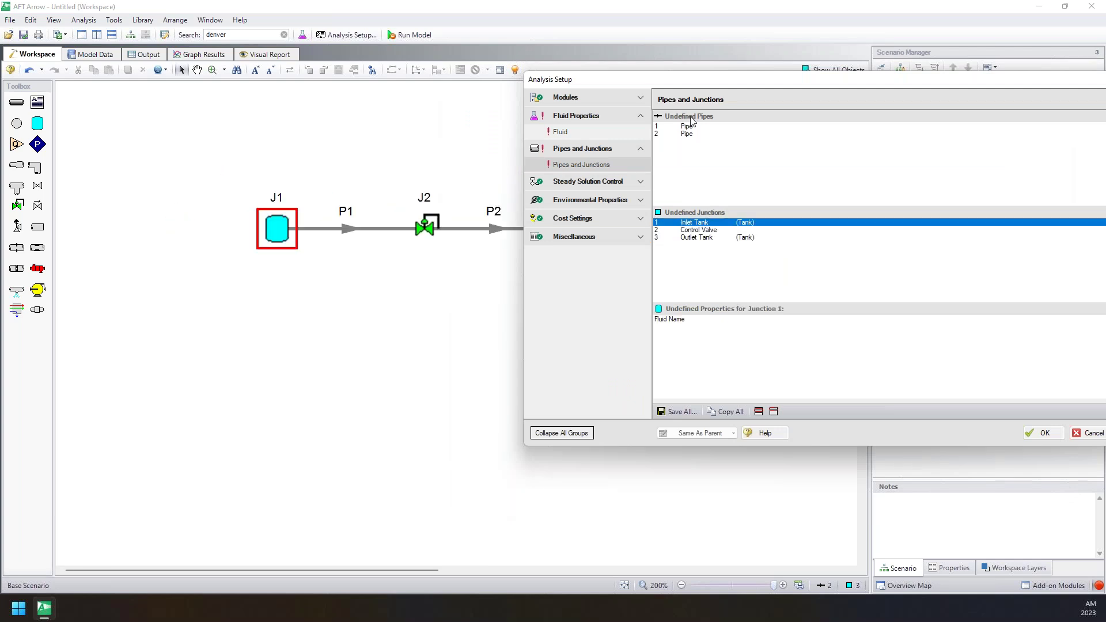
pyautogui.click(688, 125)
pyautogui.click(679, 334)
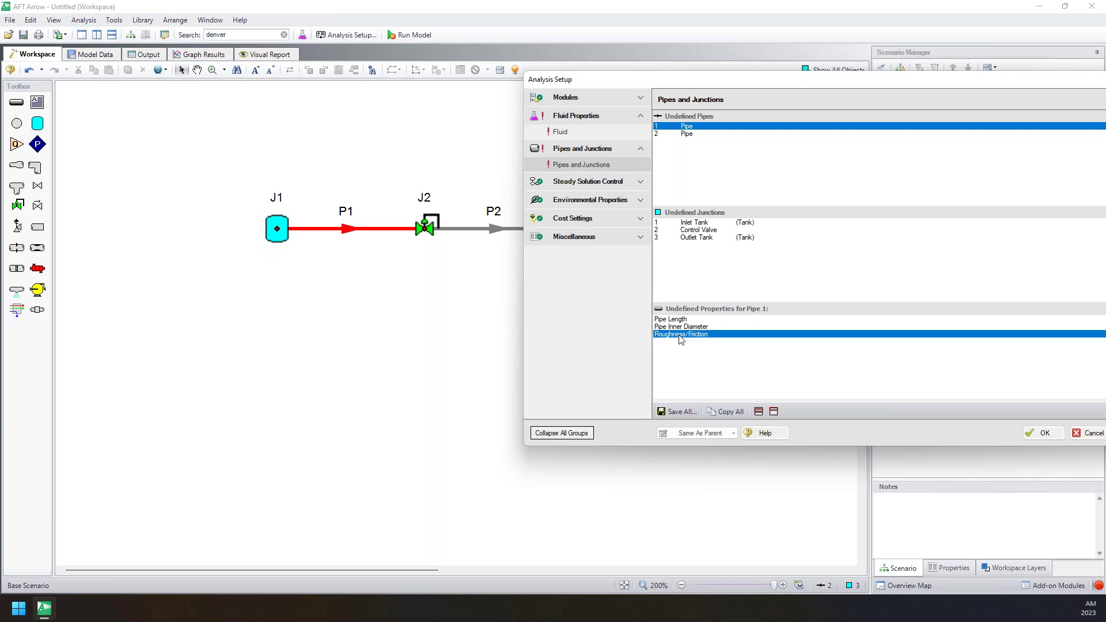
pyautogui.moveTo(683, 81); pyautogui.dragTo(658, 90)
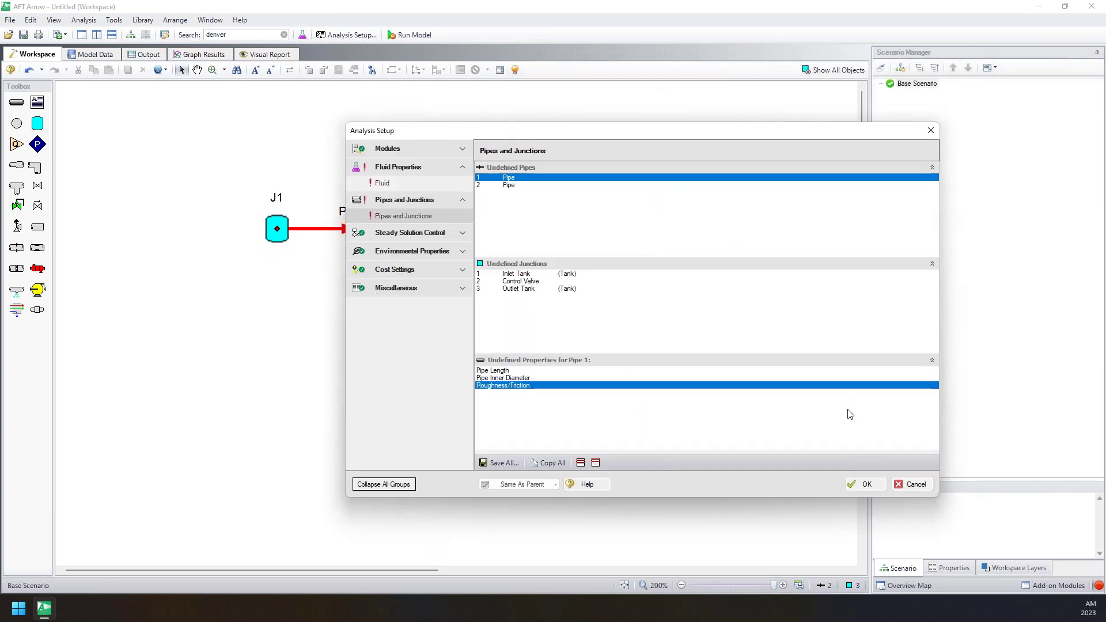
pyautogui.click(859, 482)
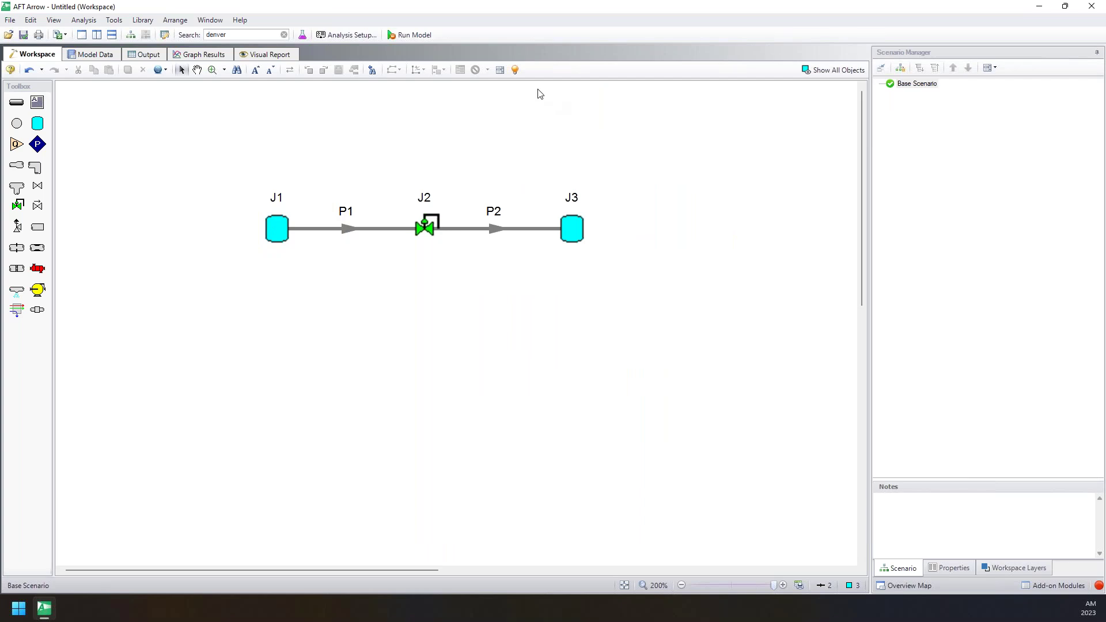
# Highlight the undefined objects in the workspace, select each pipe with its tank in turn, and turn the highlighting off.
pyautogui.click(516, 71)
pyautogui.moveTo(666, 173); pyautogui.dragTo(513, 301)
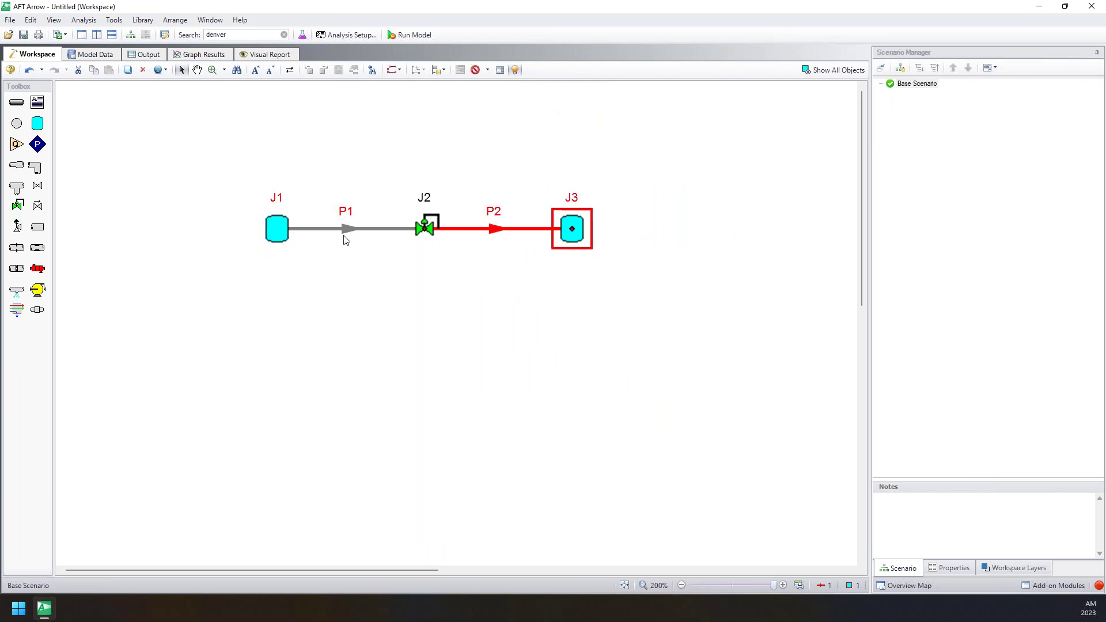
pyautogui.moveTo(376, 165); pyautogui.dragTo(211, 301)
pyautogui.click(488, 278)
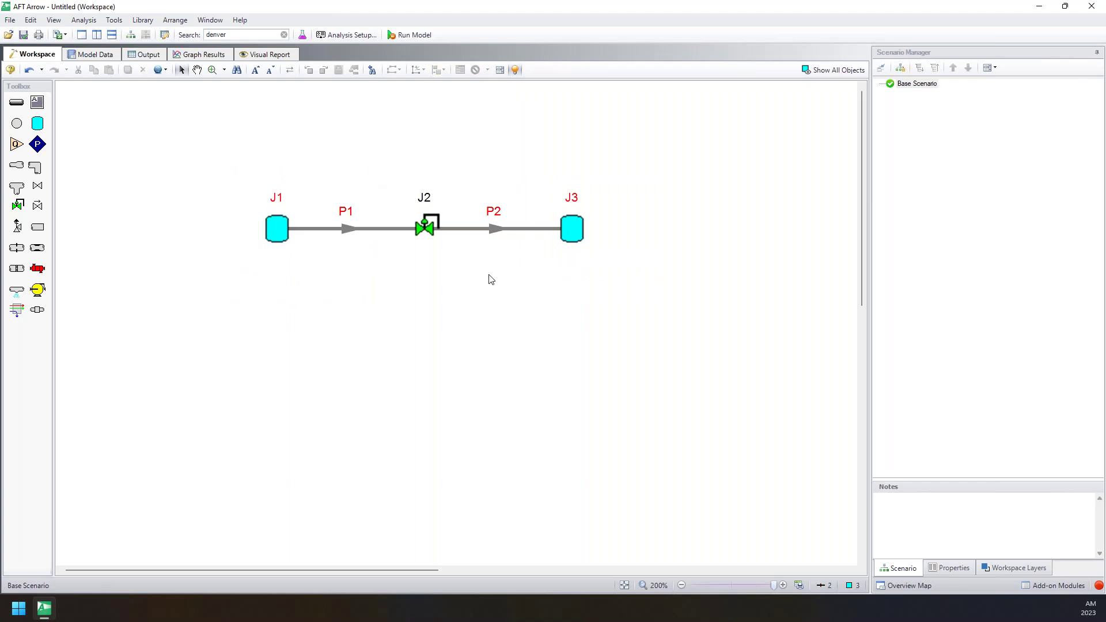
pyautogui.click(516, 71)
# Open the properties of pipe P1 and enter an inner diameter of 2.
pyautogui.click(343, 228)
pyautogui.doubleClick(344, 228)
pyautogui.moveTo(410, 93); pyautogui.dragTo(745, 116)
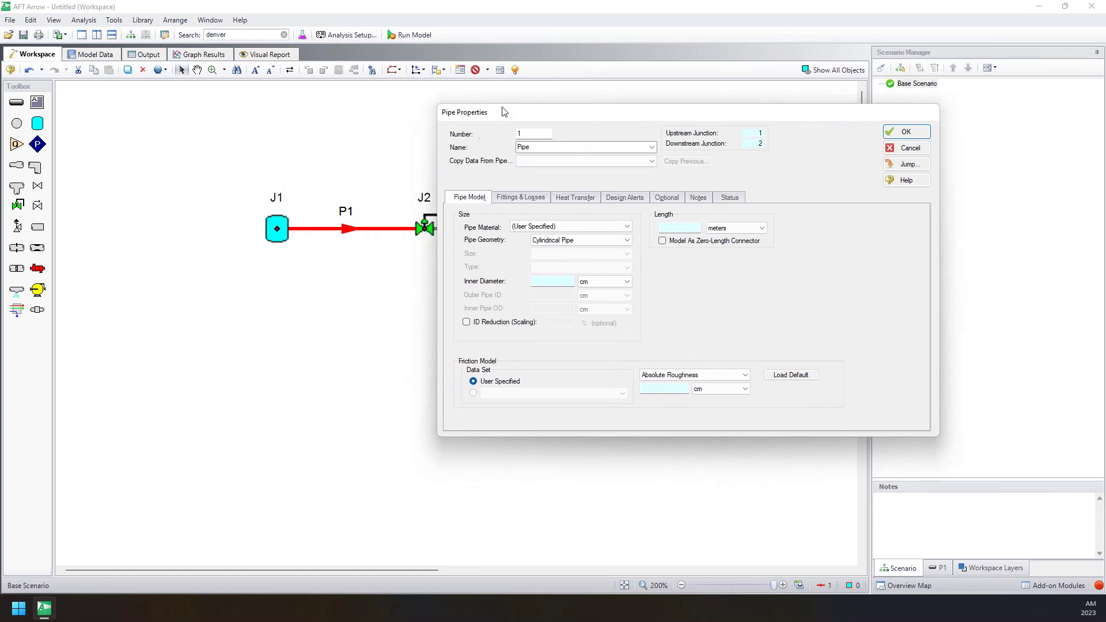
pyautogui.click(548, 280)
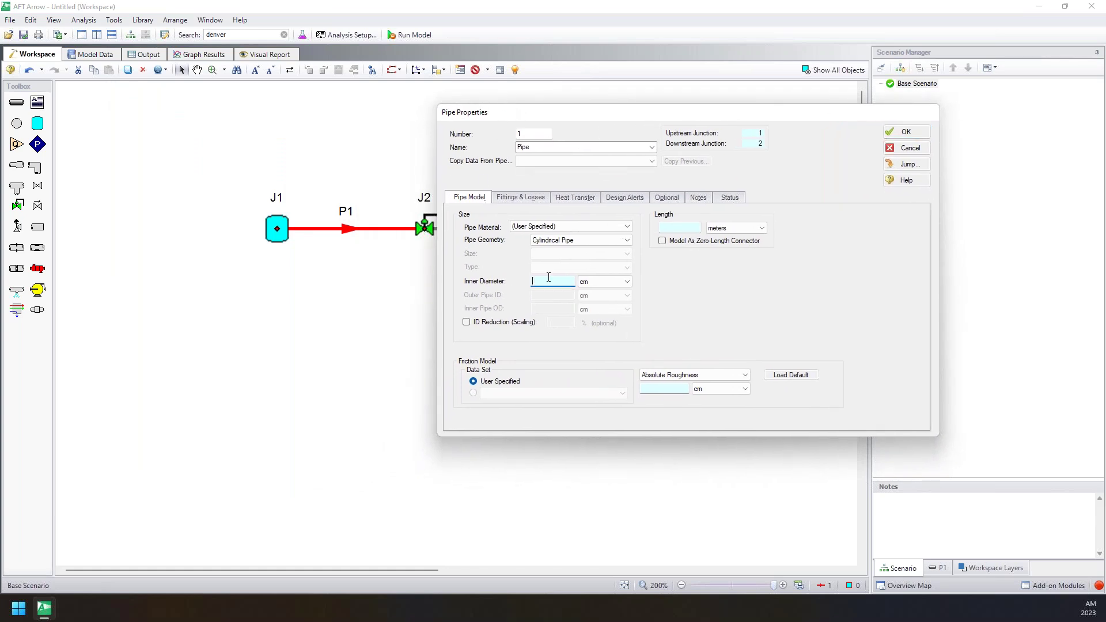
pyautogui.click(583, 282)
pyautogui.click(596, 310)
pyautogui.click(552, 281)
pyautogui.write('2')
# Set pipe P1's length to 3 meters and absolute roughness to 0.0001 cm, with the inner diameter unit in cm.
pyautogui.click(688, 226)
pyautogui.write('3')
pyautogui.click(680, 387)
pyautogui.write('0.0001')
pyautogui.click(597, 283)
pyautogui.click(597, 292)
# Set pipe P1's material to Steel - ANSI.
pyautogui.click(539, 231)
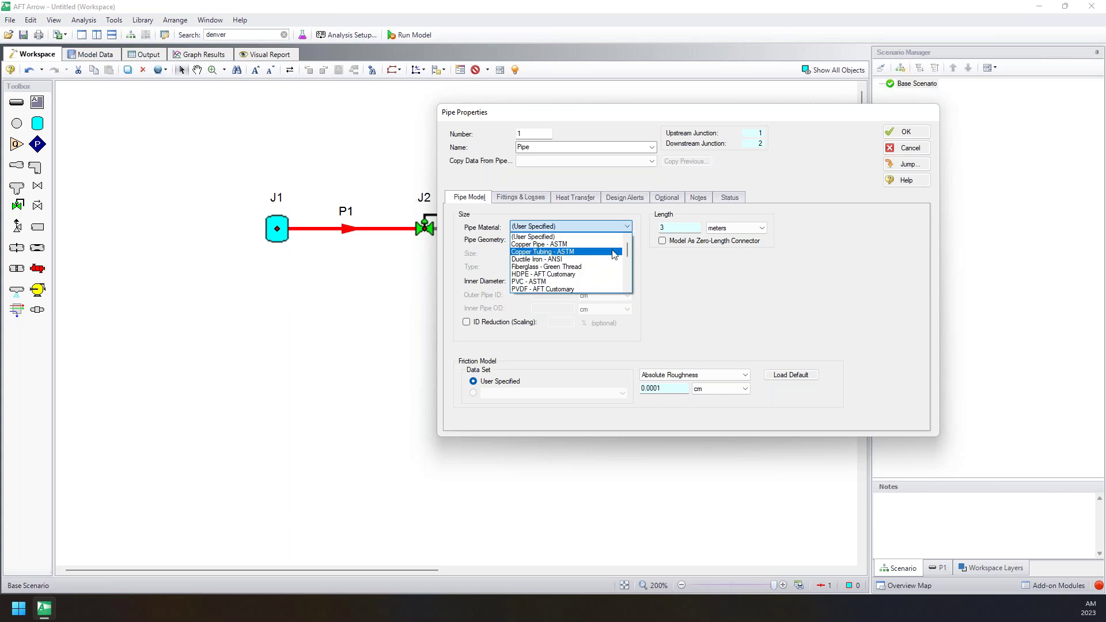
pyautogui.scroll(-1, 628, 258)
pyautogui.scroll(-4, 628, 258)
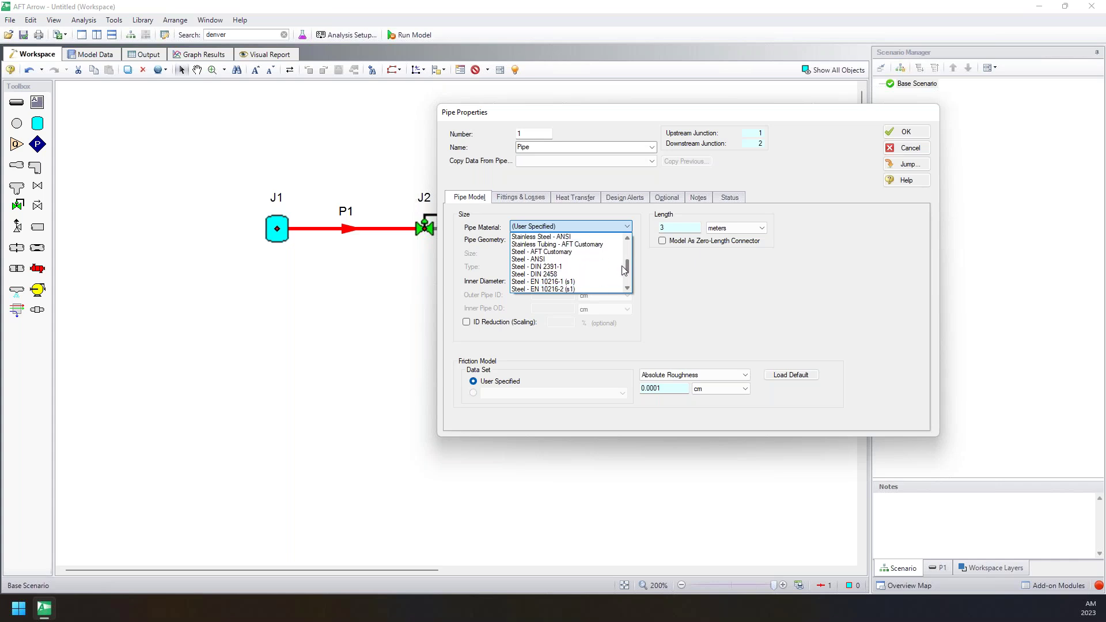
pyautogui.scroll(4, 627, 265)
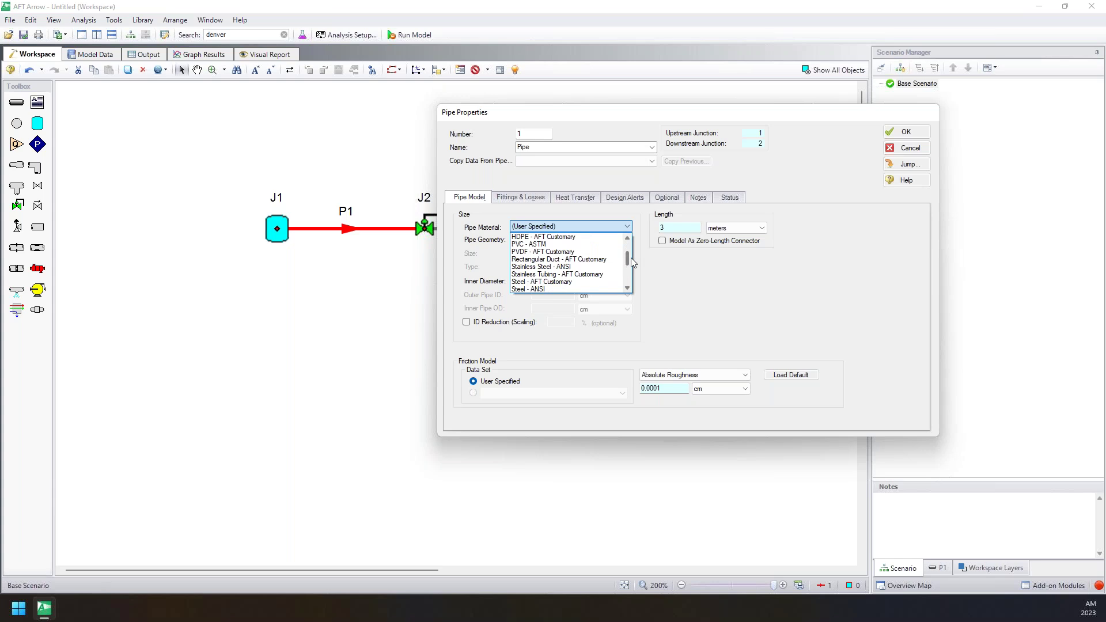
pyautogui.scroll(-1, 631, 257)
pyautogui.click(536, 281)
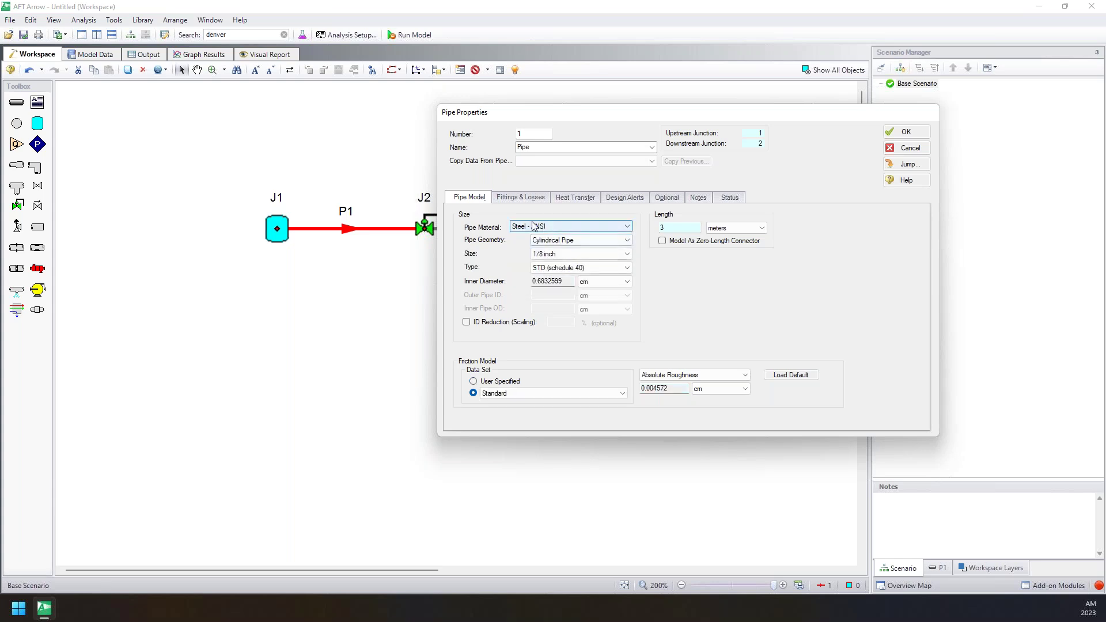
# Set pipe P1's size to 40 inch and check the pipe types offered for it.
pyautogui.click(599, 254)
pyautogui.moveTo(627, 275); pyautogui.dragTo(628, 315)
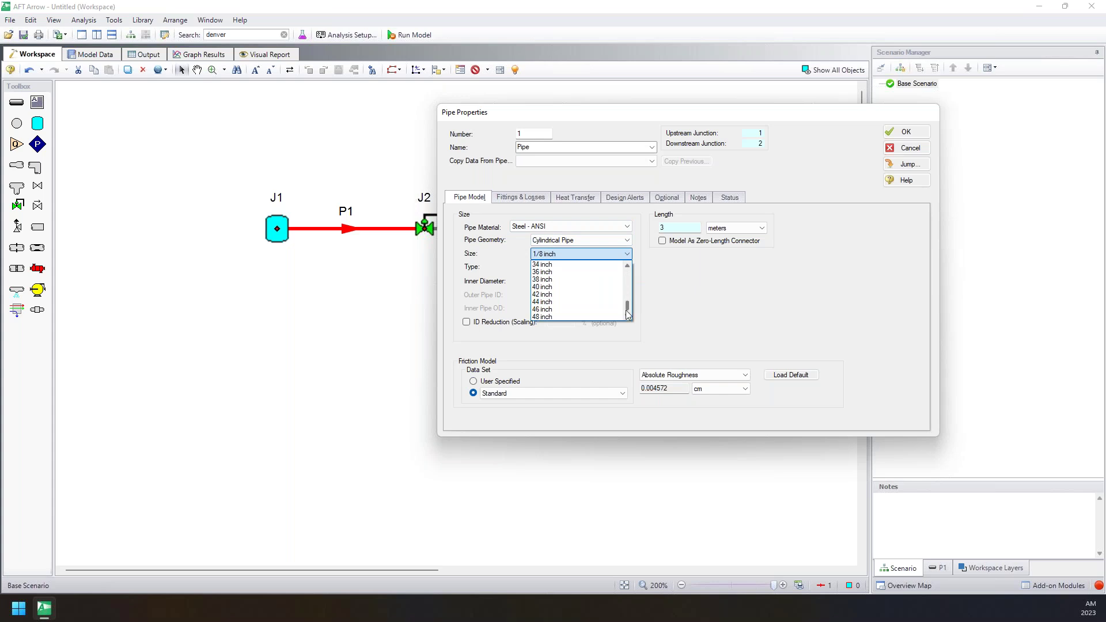
pyautogui.click(574, 287)
pyautogui.click(563, 270)
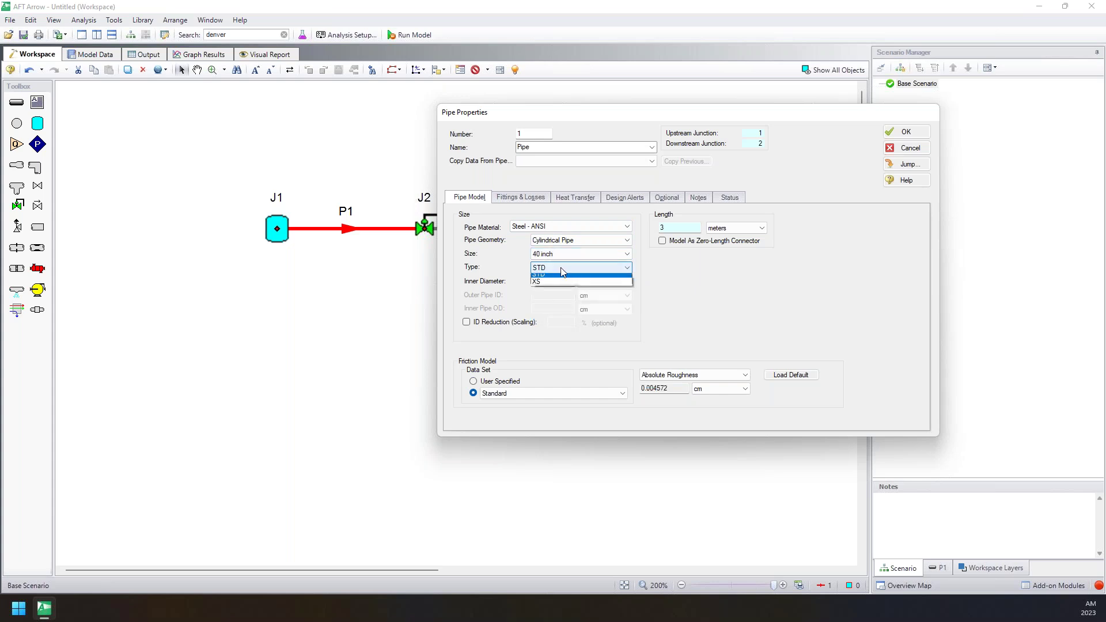
pyautogui.click(587, 286)
# Set pipe P1's size to 2 inch and its type to STD (schedule 40).
pyautogui.click(568, 254)
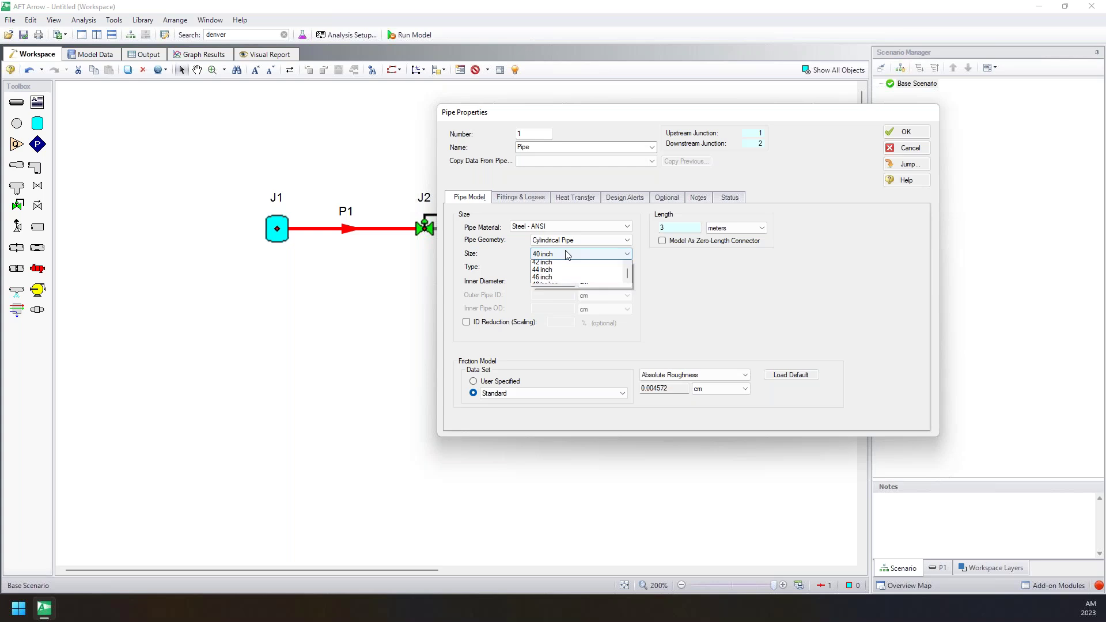
pyautogui.scroll(8, 576, 288)
pyautogui.click(559, 272)
pyautogui.click(555, 267)
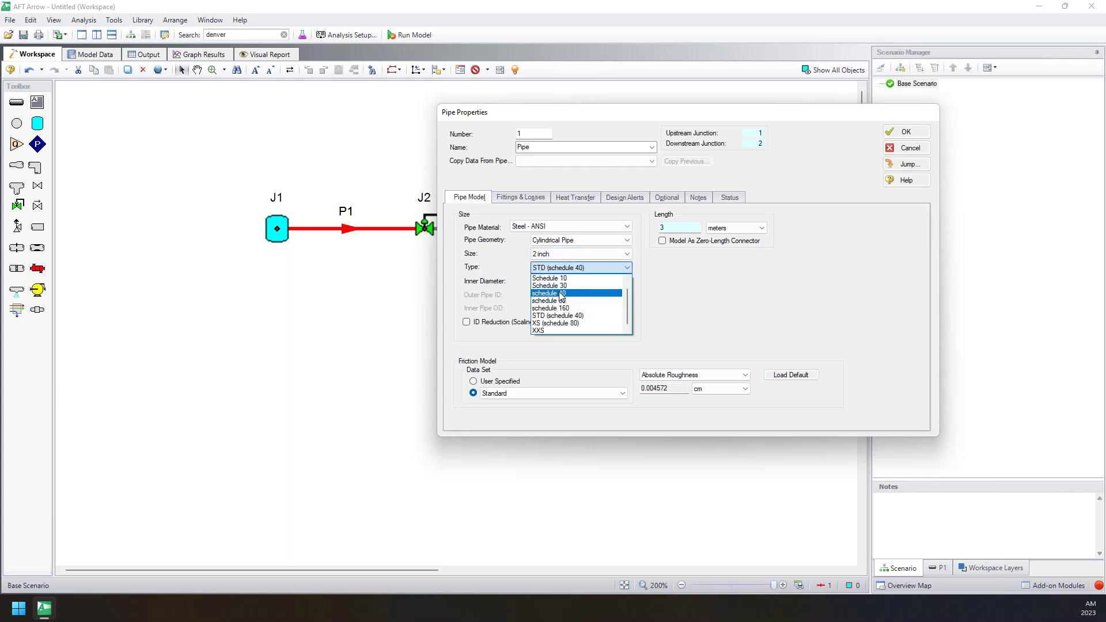
pyautogui.click(555, 315)
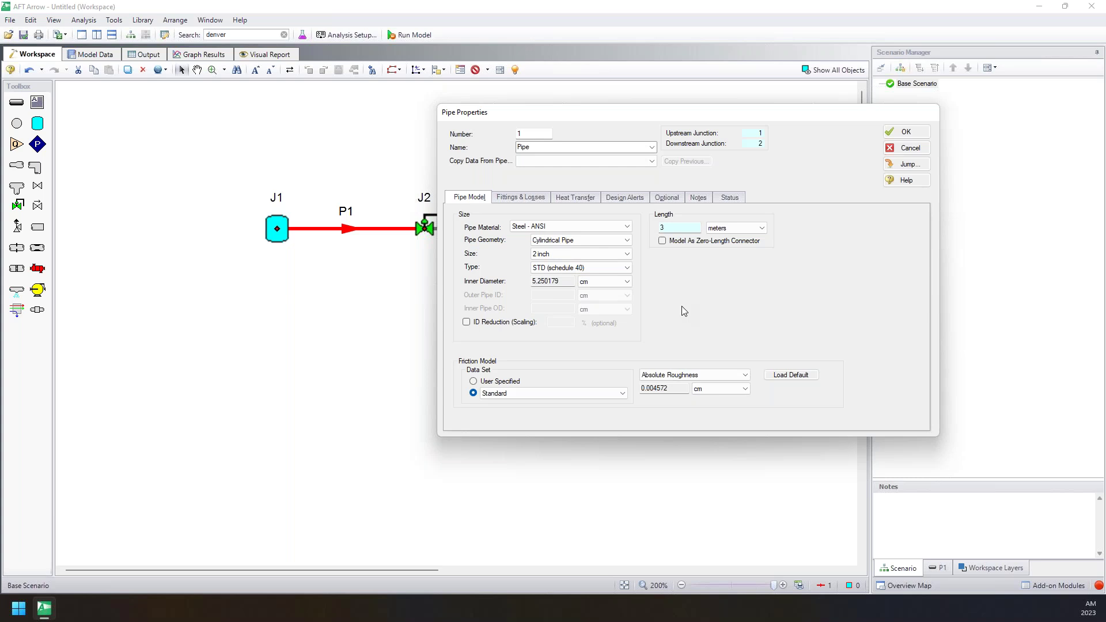
# Try a Rectangular Duct geometry with the Rectangular Duct - AFT Customary material for pipe P1 and view the duct sizes.
pyautogui.click(547, 295)
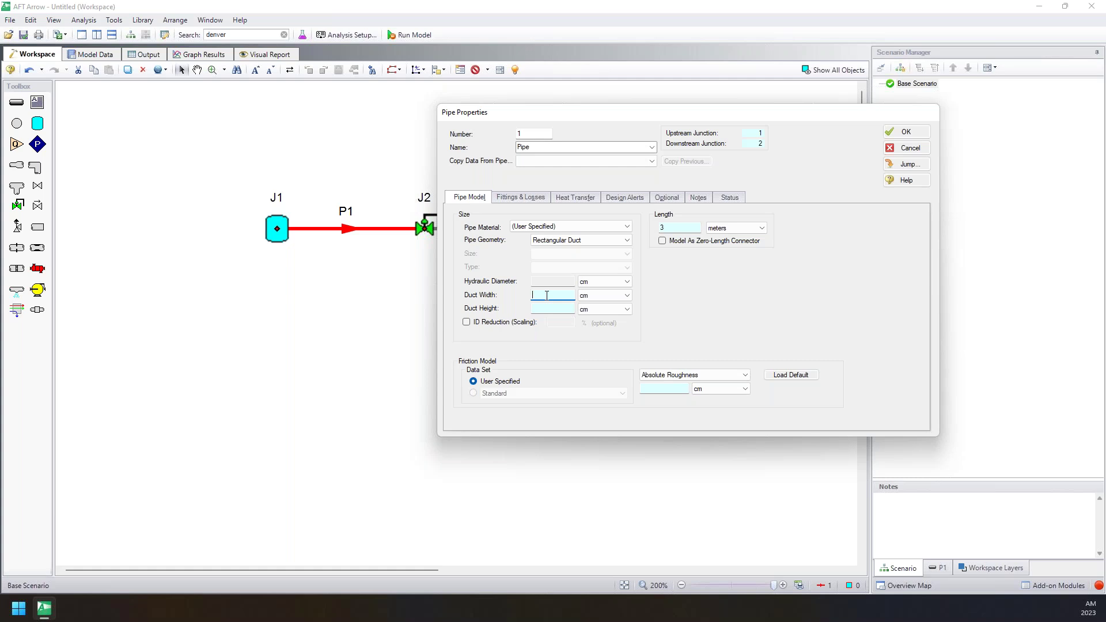
pyautogui.click(551, 227)
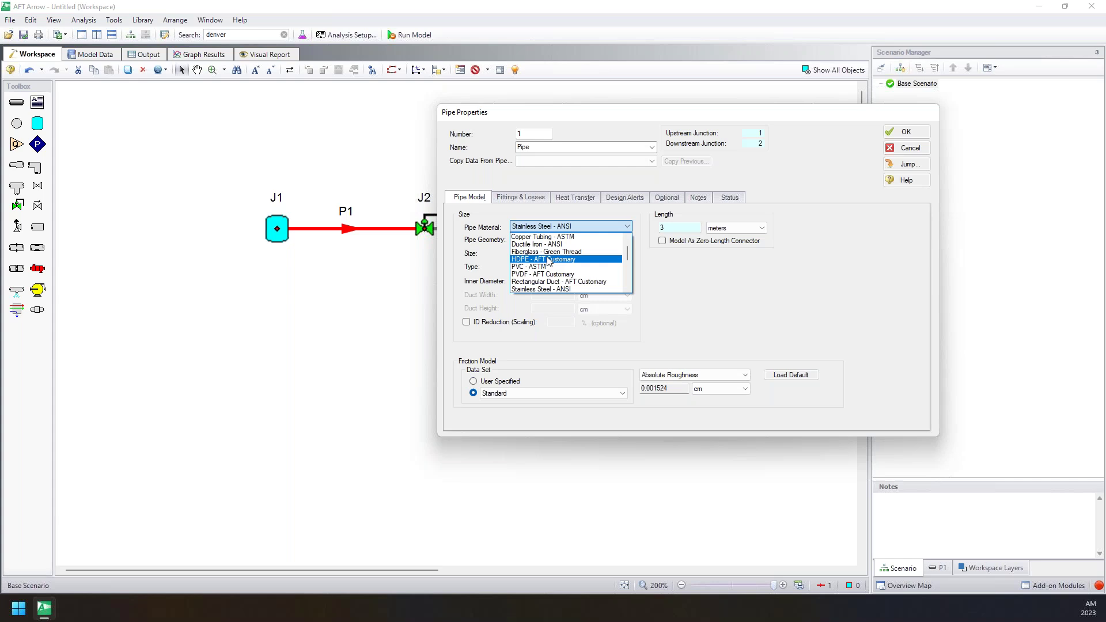
pyautogui.click(556, 282)
pyautogui.click(576, 254)
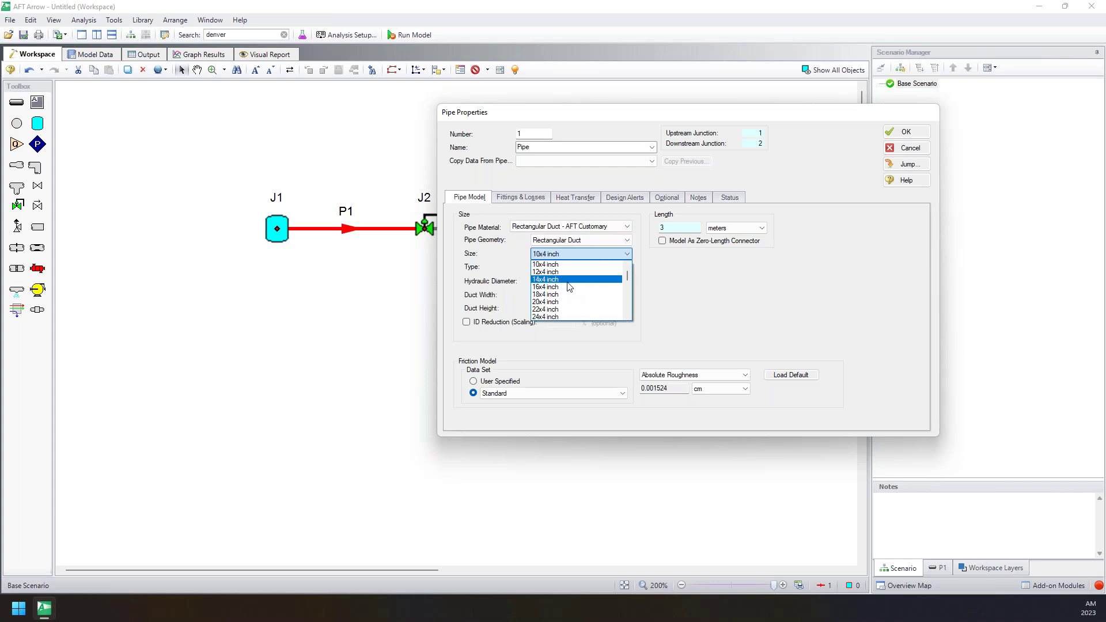
pyautogui.click(669, 350)
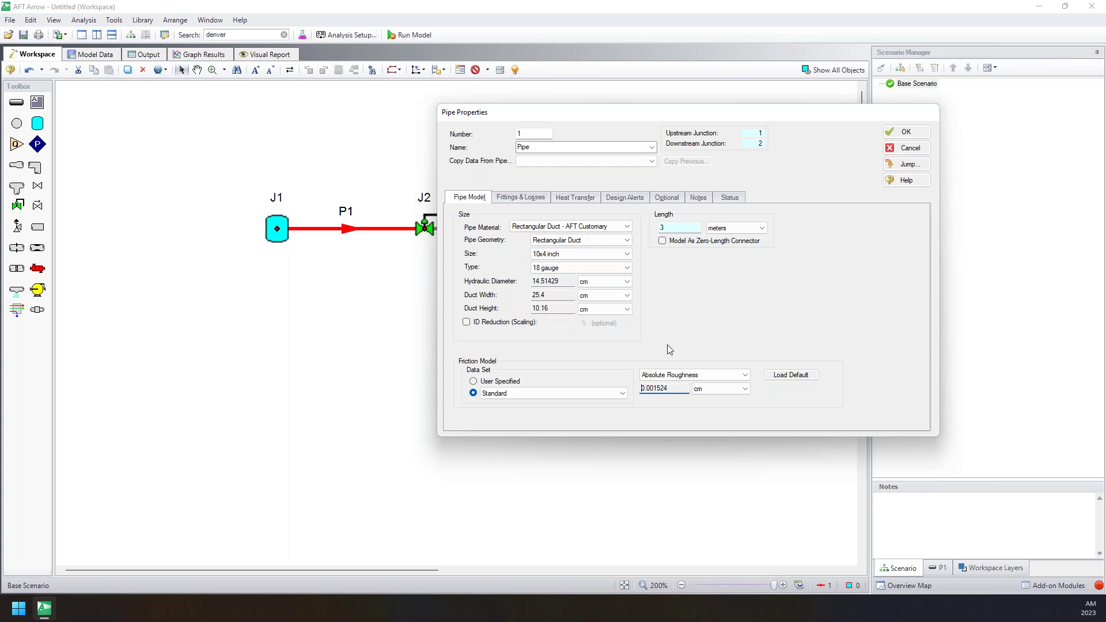
# Set pipe P1 back to Steel - ANSI in the 2 inch size and accept the pipe properties.
pyautogui.click(576, 226)
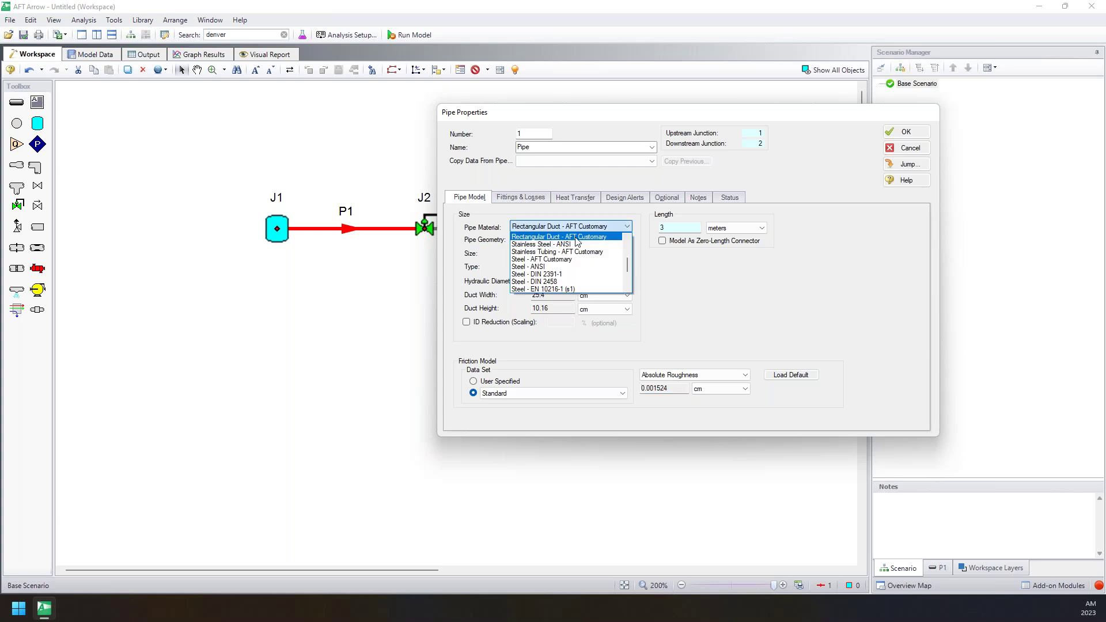
pyautogui.click(565, 267)
pyautogui.scroll(-3, 553, 277)
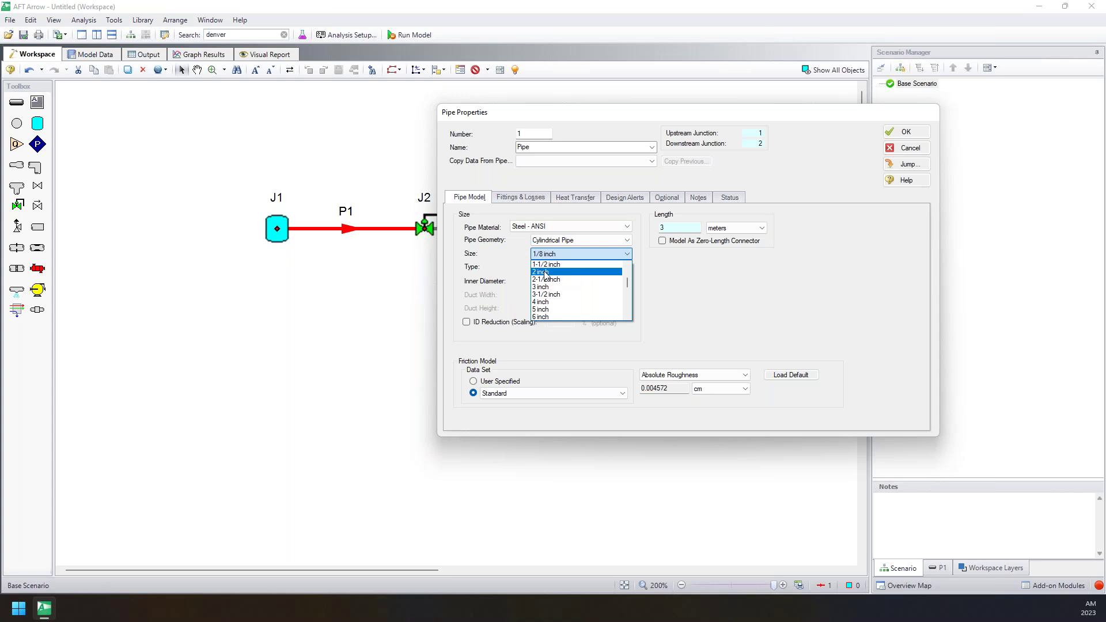
pyautogui.click(546, 272)
pyautogui.doubleClick(678, 228)
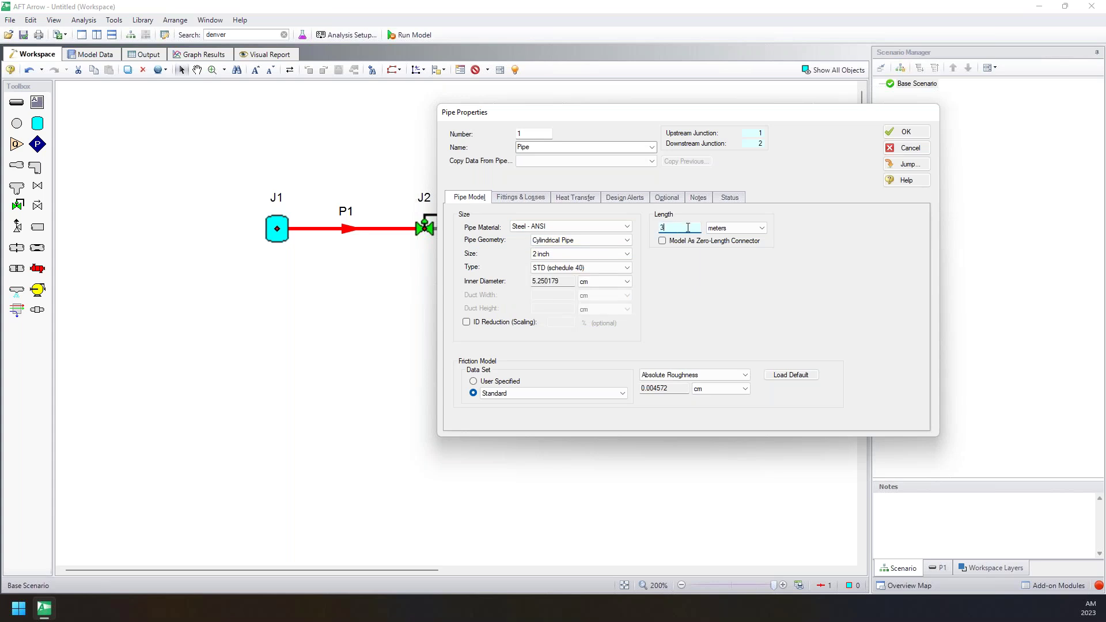
pyautogui.click(907, 132)
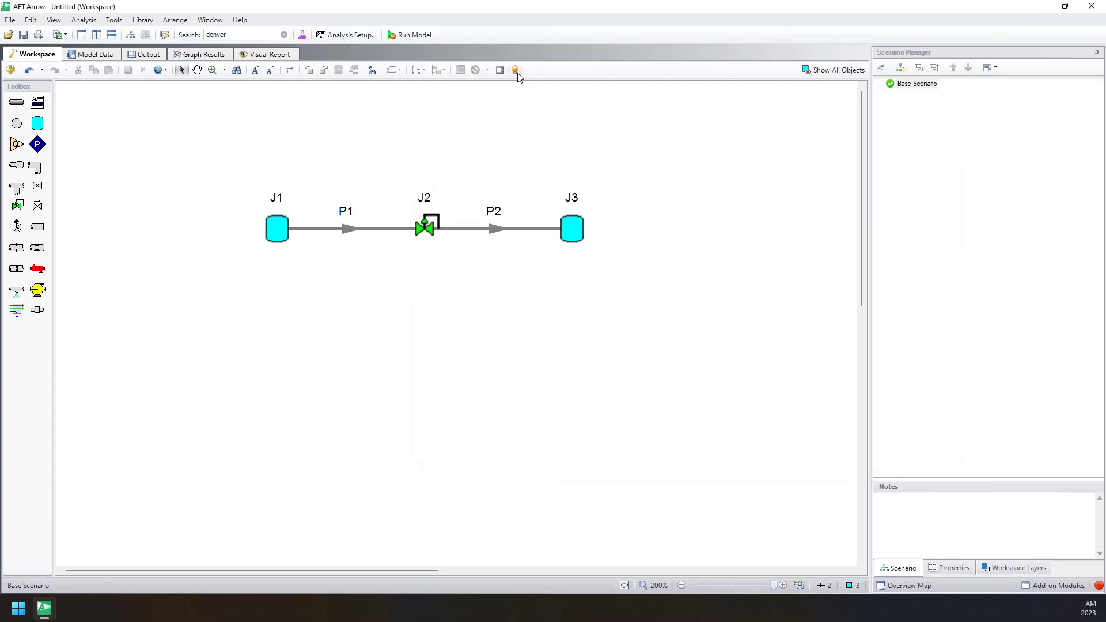
# Open the properties of pipe P2 and set its length to 6 meters.
pyautogui.moveTo(329, 187); pyautogui.dragTo(372, 256)
pyautogui.click(504, 230)
pyautogui.press('Return')
pyautogui.moveTo(320, 117); pyautogui.dragTo(757, 125)
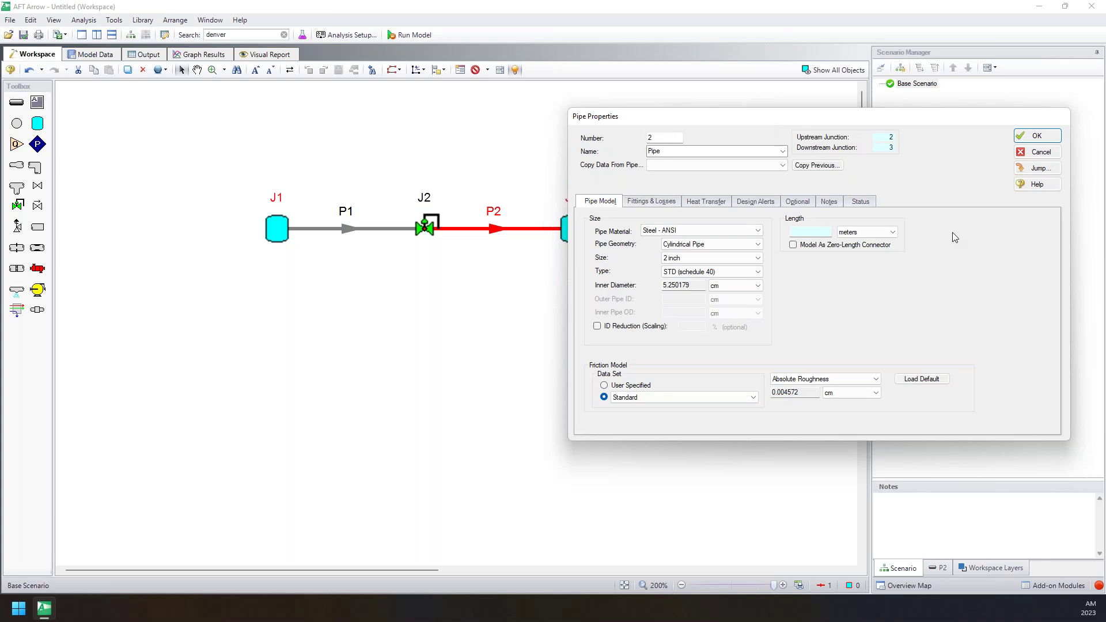
pyautogui.click(810, 232)
pyautogui.write('6')
# Open the fittings and losses specification for pipe P2 and look through the bend, valve and check valve categories.
pyautogui.click(656, 205)
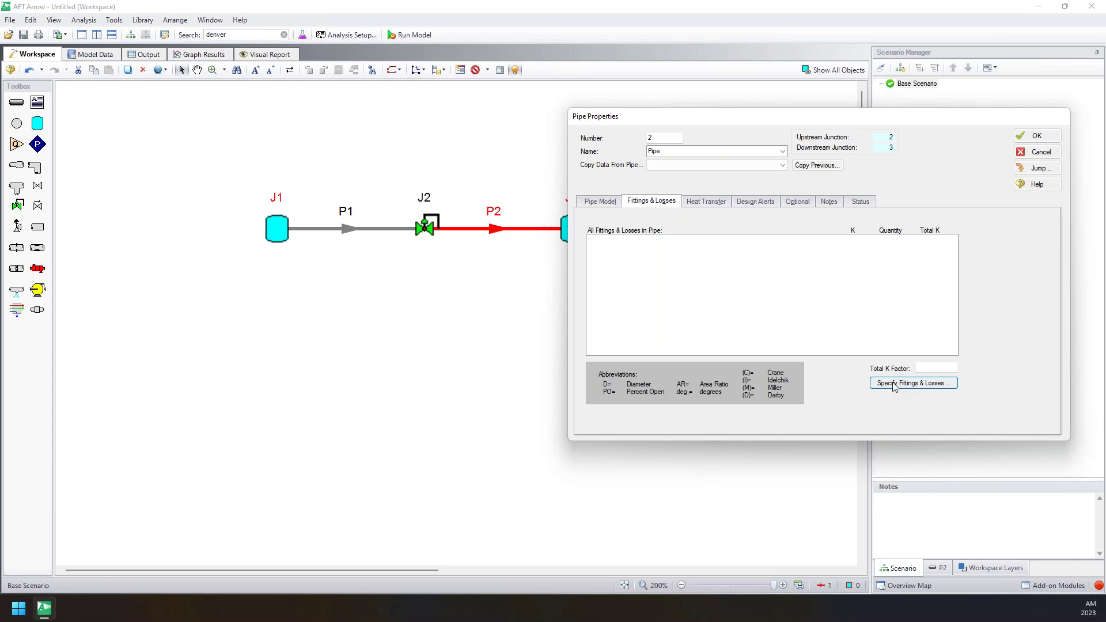
pyautogui.click(917, 384)
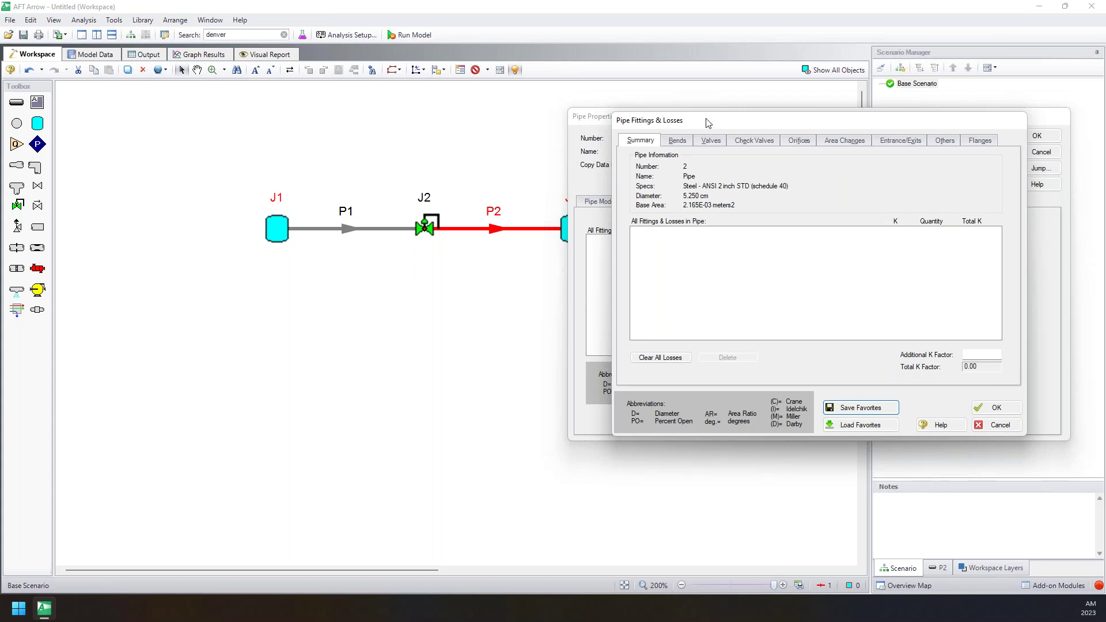
pyautogui.click(674, 142)
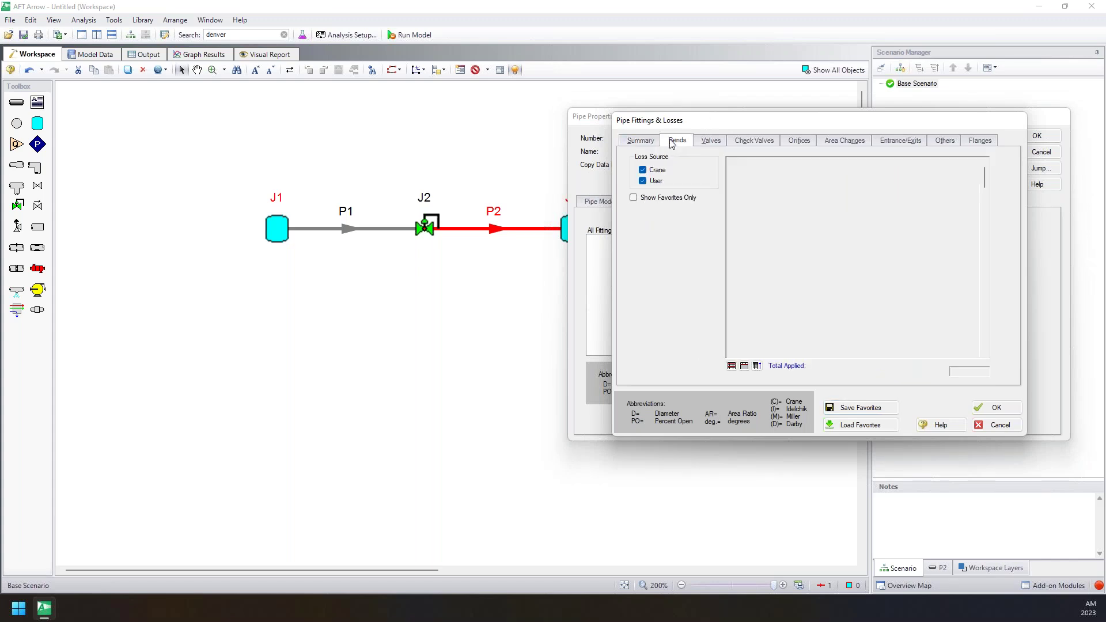
pyautogui.click(712, 142)
pyautogui.click(778, 139)
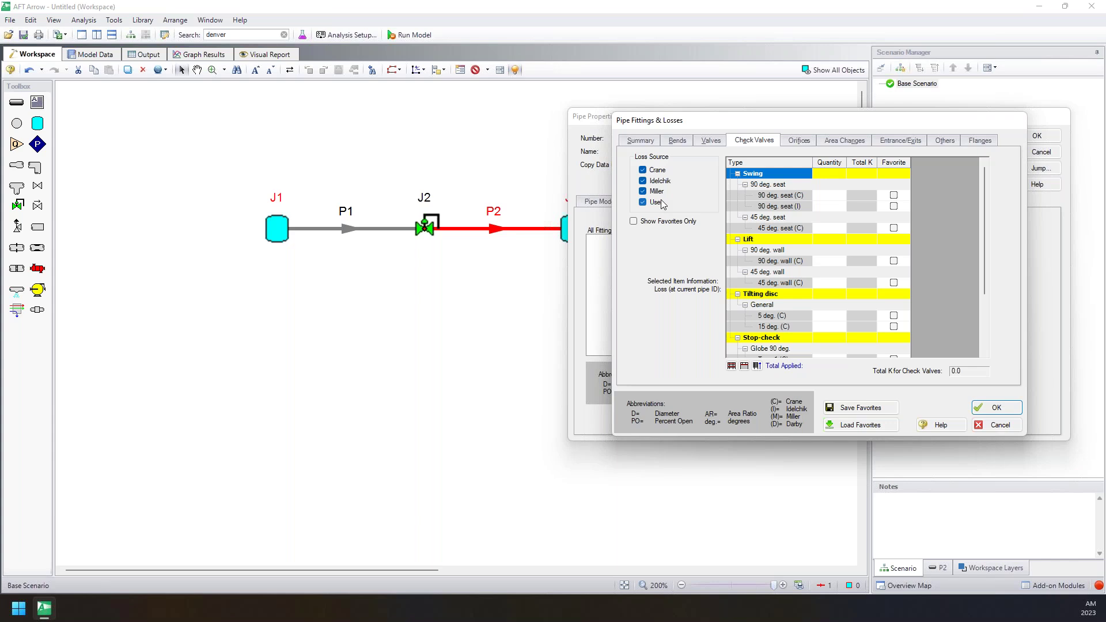
# Enter a quantity of 10 for the standard threaded 90 deg. bend, and clear the entry again.
pyautogui.click(678, 140)
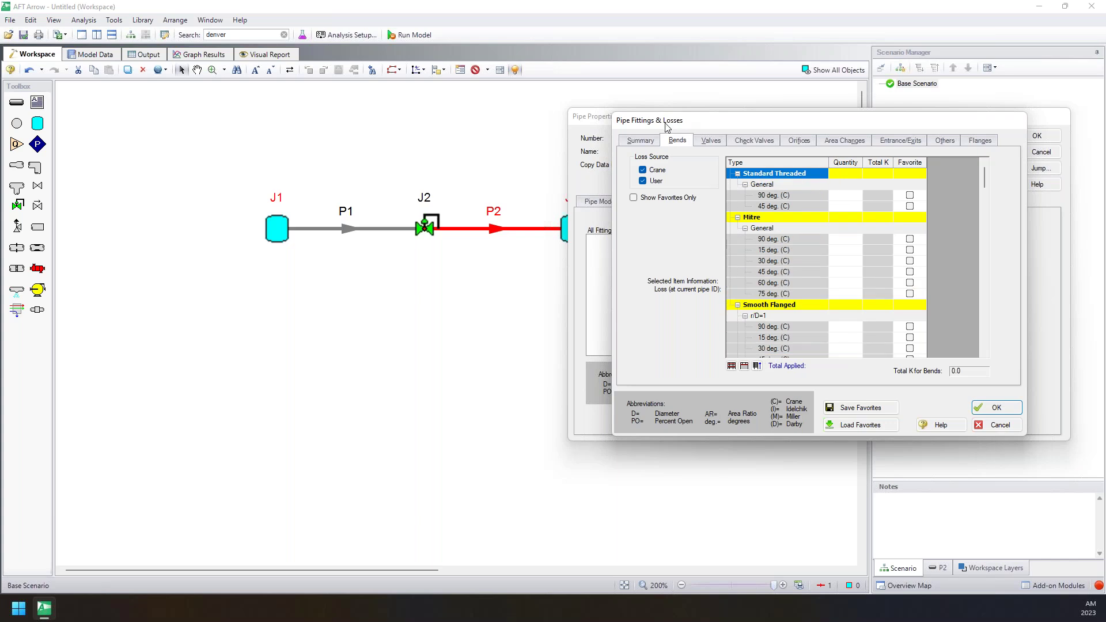
pyautogui.click(846, 197)
pyautogui.write('10')
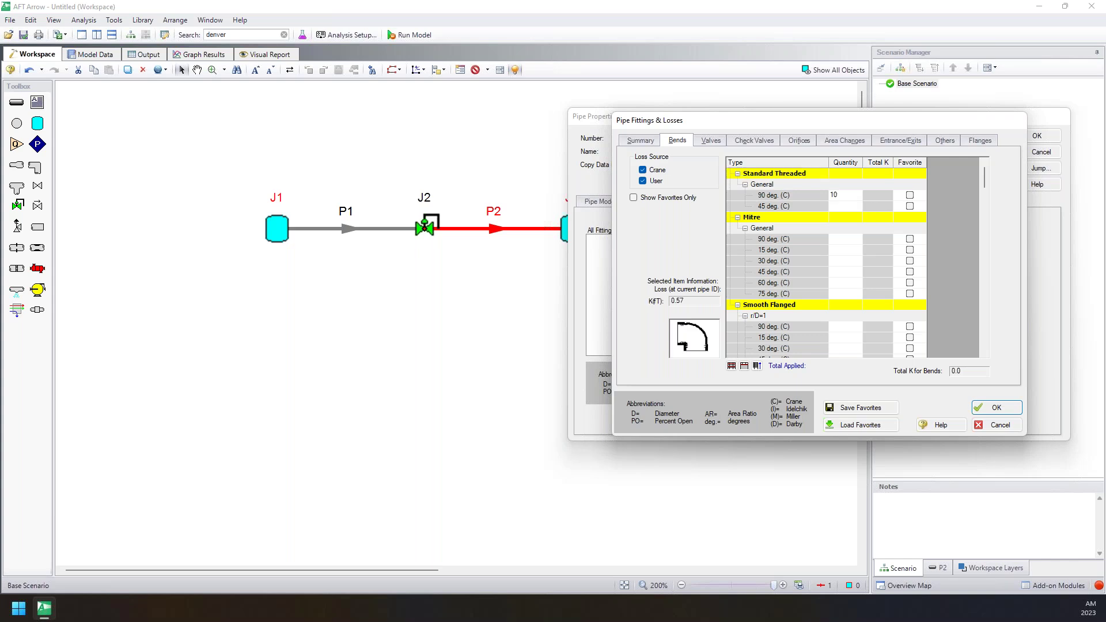
pyautogui.click(851, 208)
pyautogui.click(880, 197)
pyautogui.hotkey('shift', 'Tab')
pyautogui.press('Delete')
# Give pipe P2 an additional K factor of 1, and accept both the fittings and the pipe properties.
pyautogui.click(645, 143)
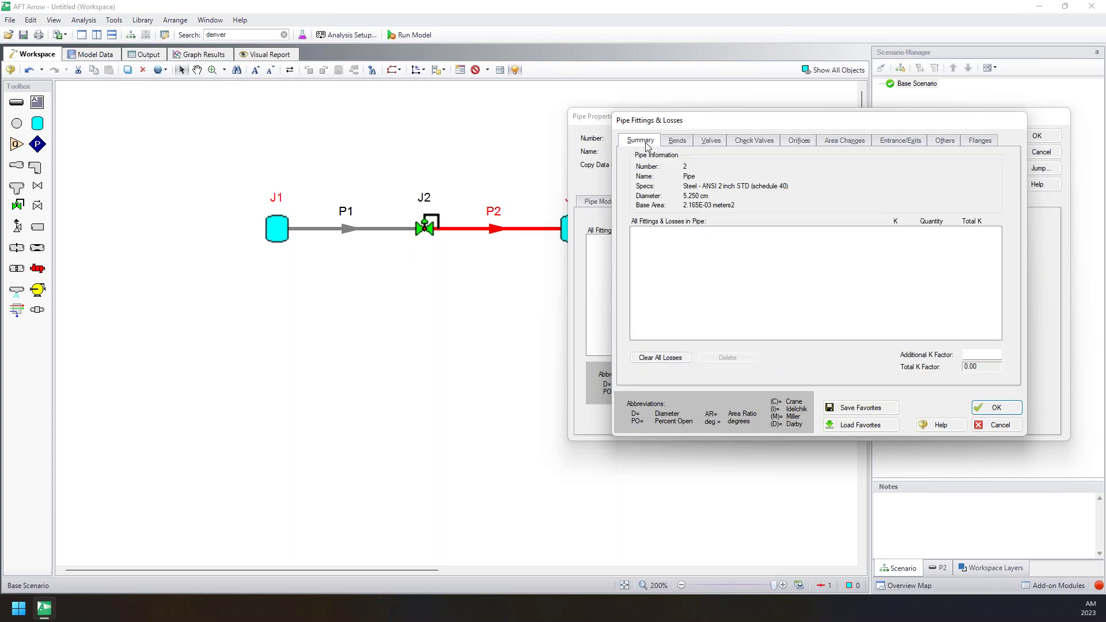
pyautogui.click(976, 353)
pyautogui.write('1')
pyautogui.click(989, 407)
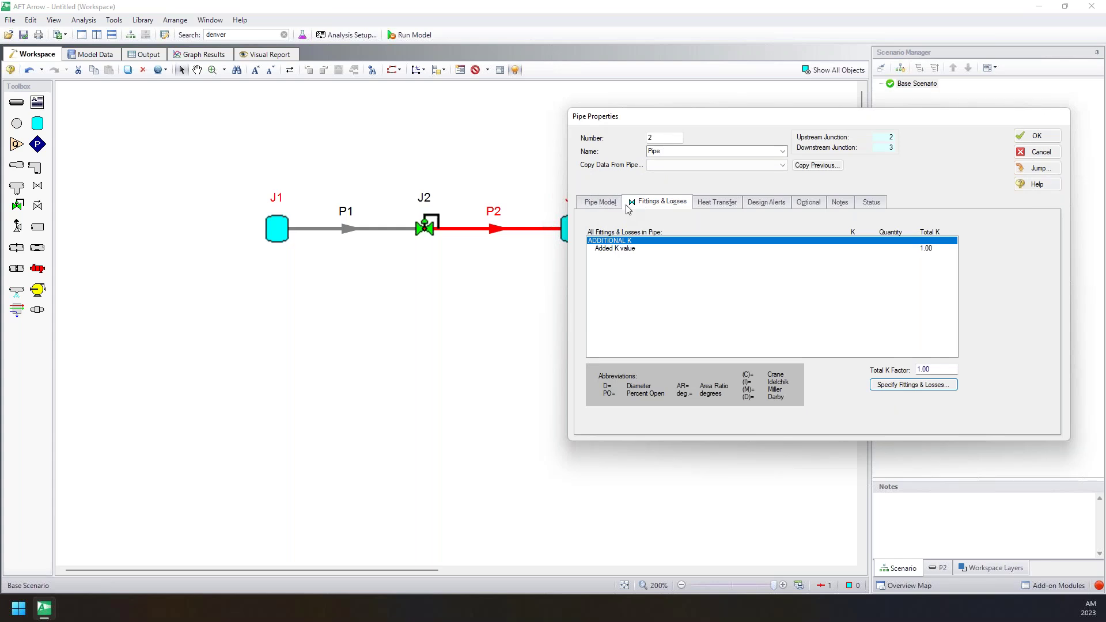
pyautogui.click(1032, 136)
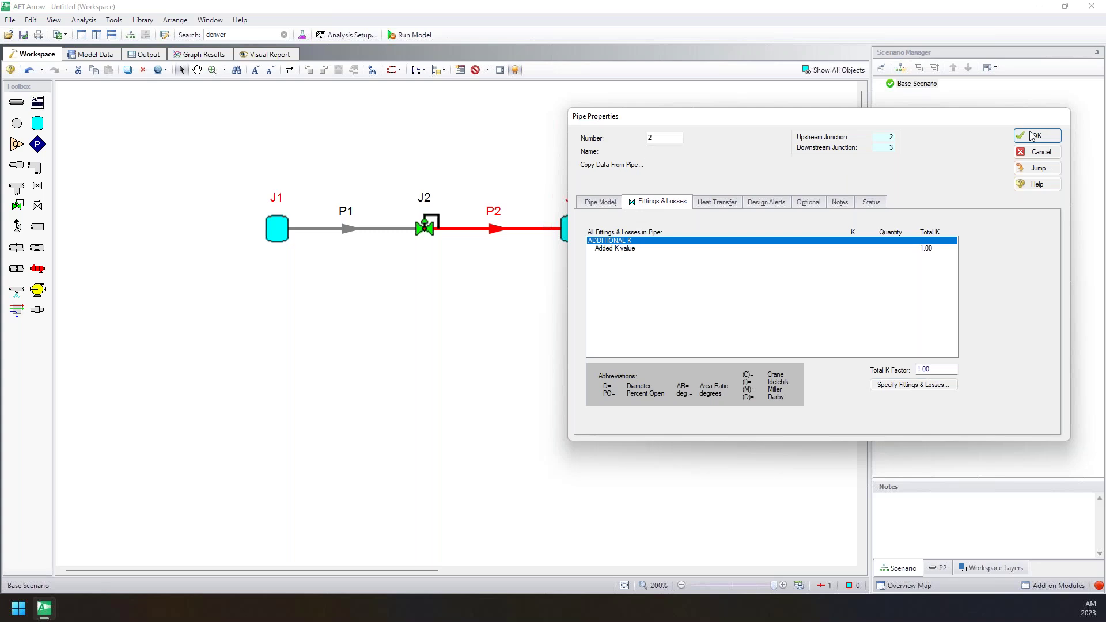
pyautogui.click(533, 288)
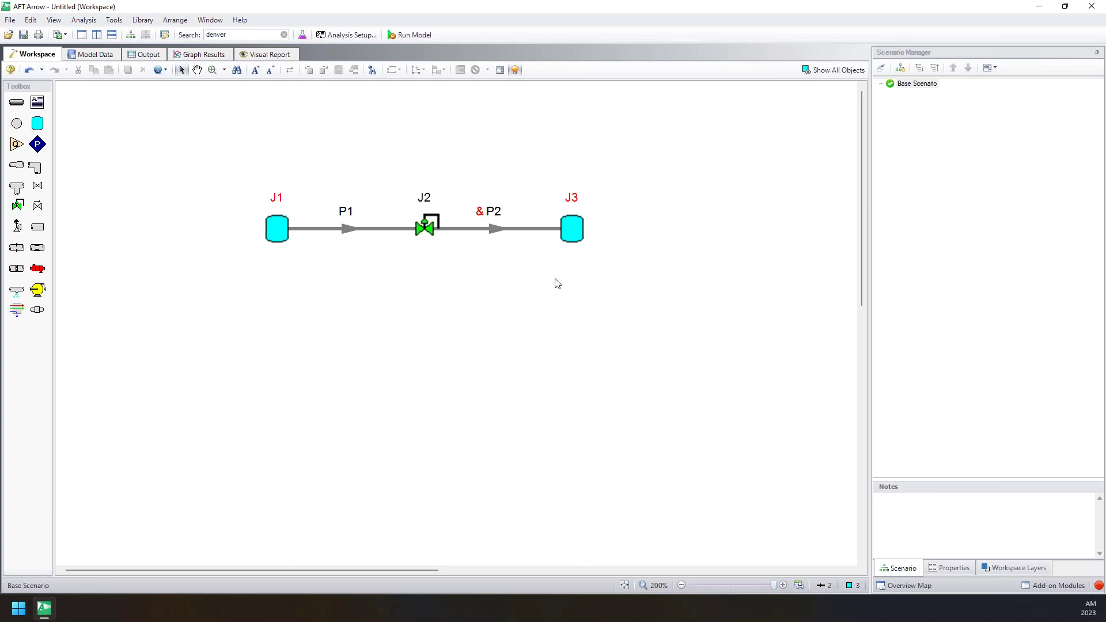
# List the undefined objects, check the missing properties of the Inlet Tank and Outlet Tank, and close the list.
pyautogui.click(500, 70)
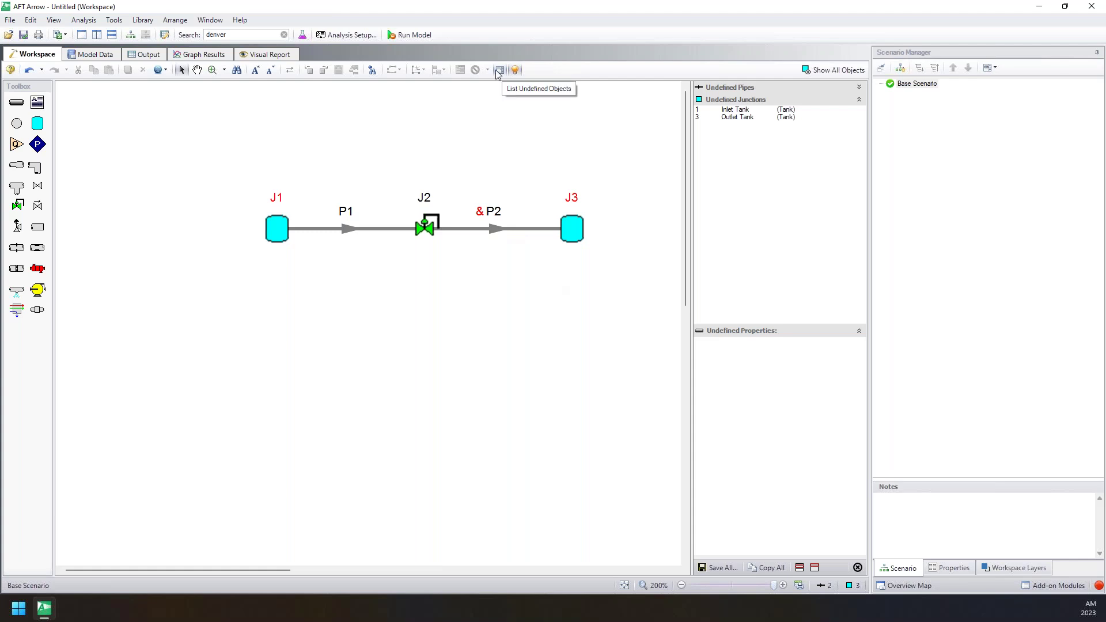
pyautogui.click(755, 110)
pyautogui.click(746, 118)
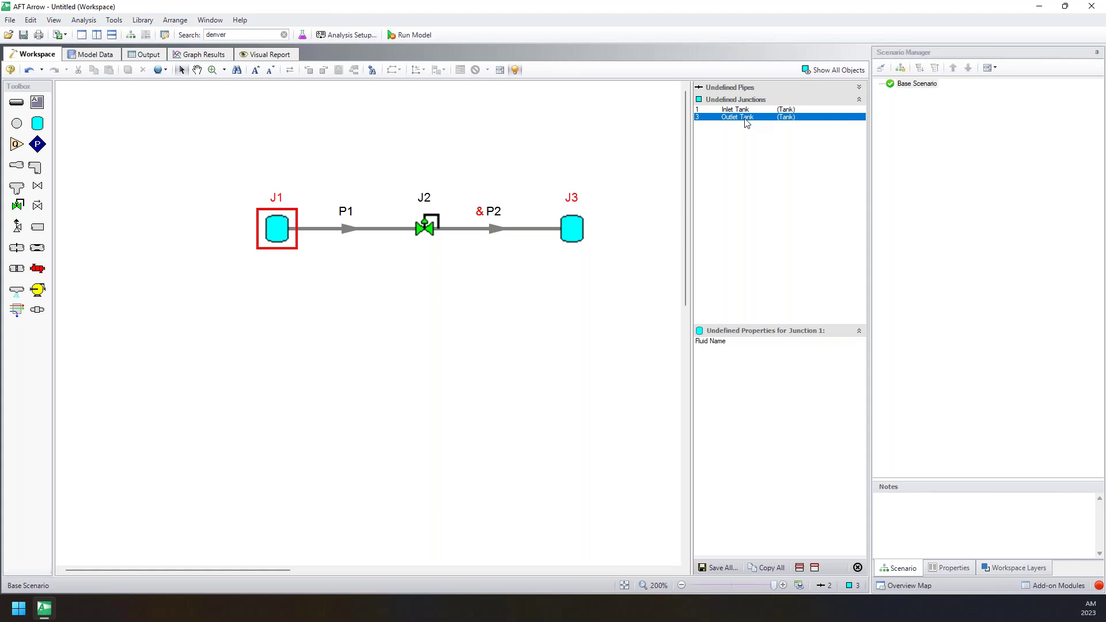
pyautogui.click(746, 118)
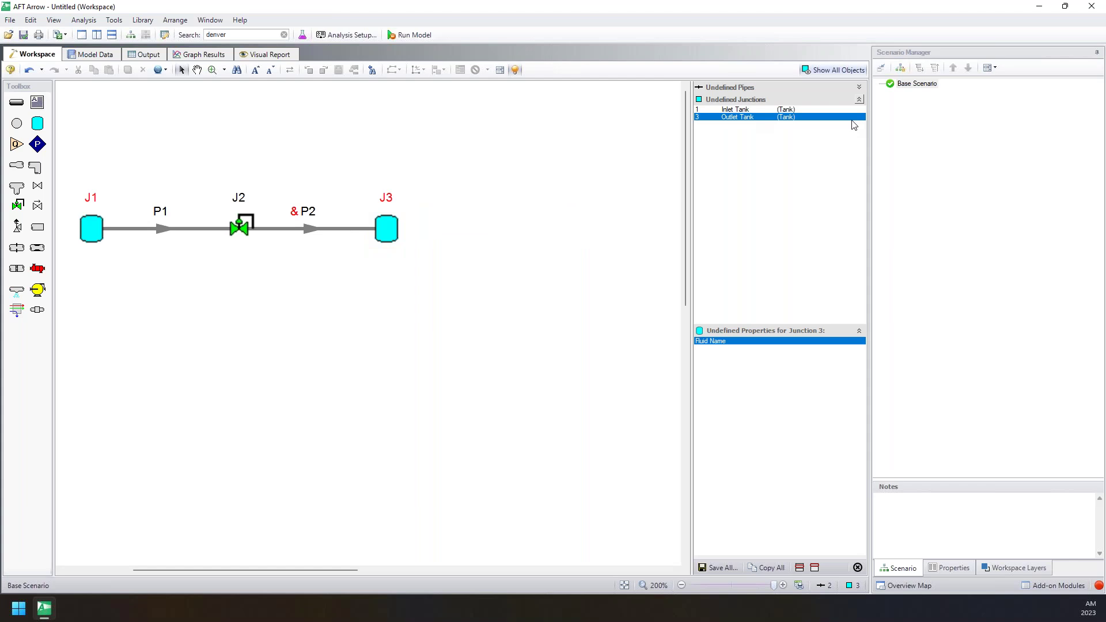
pyautogui.click(858, 568)
# Open the fluid properties in the analysis setup and browse the NIST REFPROP fluid library.
pyautogui.hscroll(-3, 591, 352)
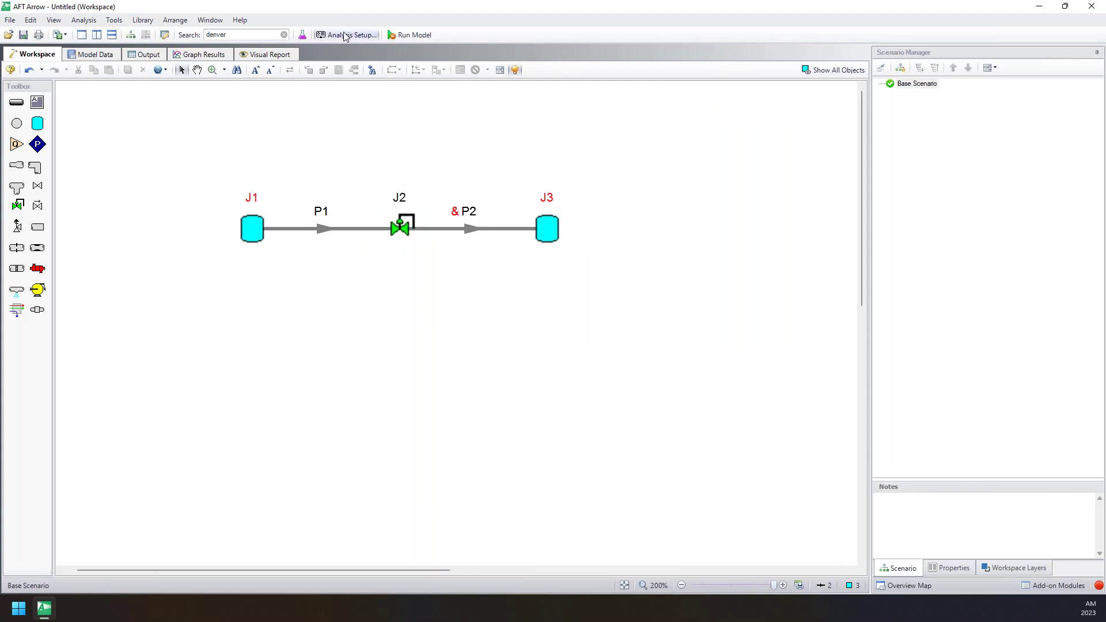
pyautogui.click(303, 40)
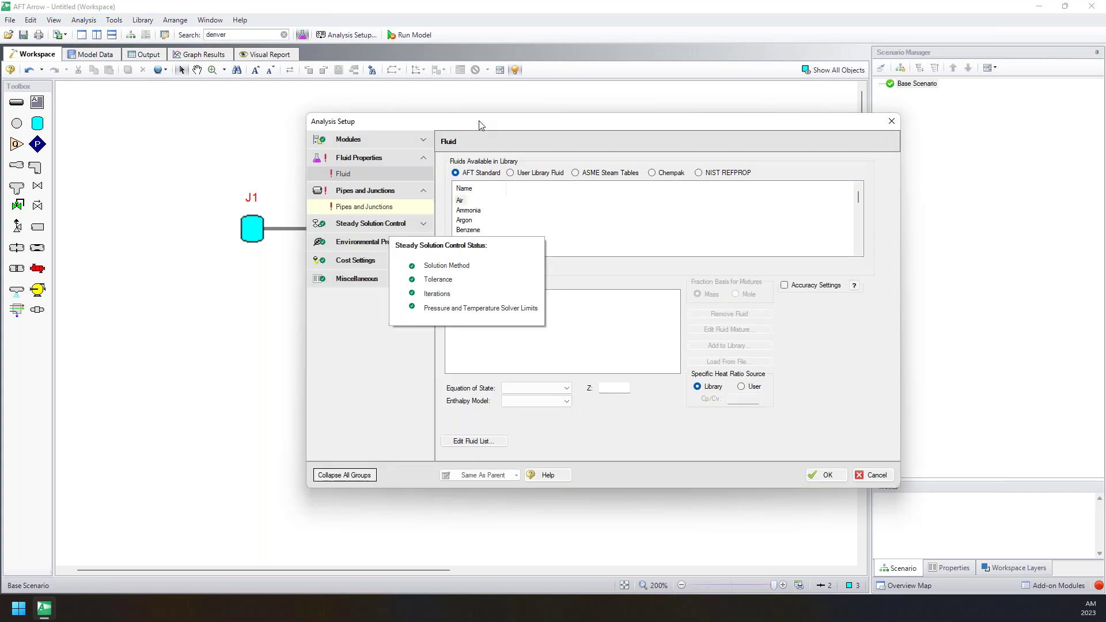
pyautogui.moveTo(481, 124); pyautogui.dragTo(629, 101)
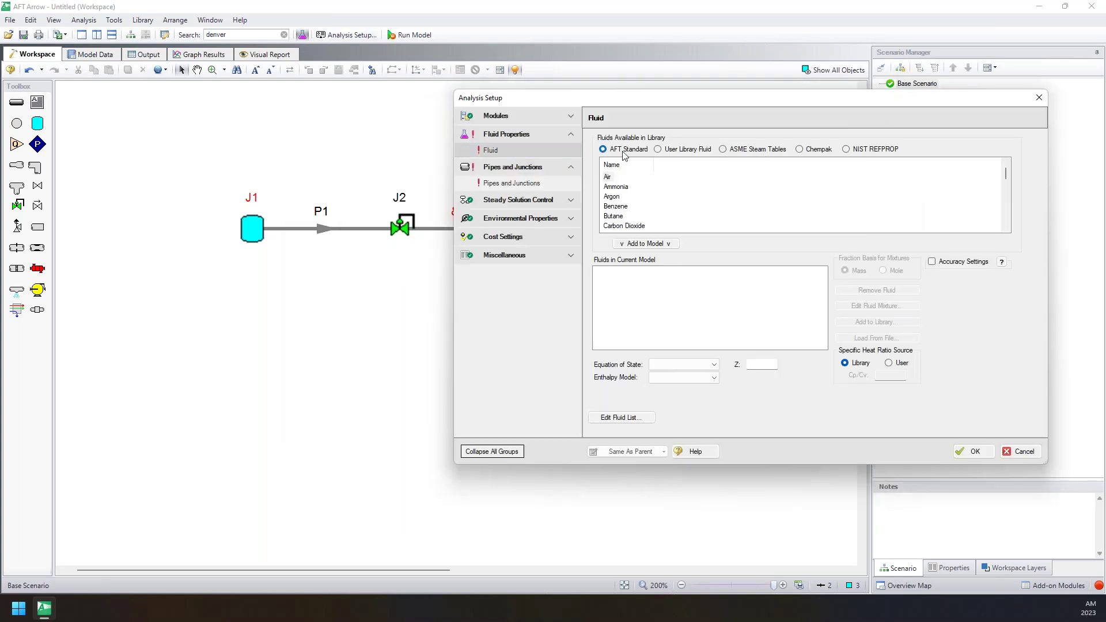
pyautogui.click(860, 151)
pyautogui.scroll(-8, 650, 191)
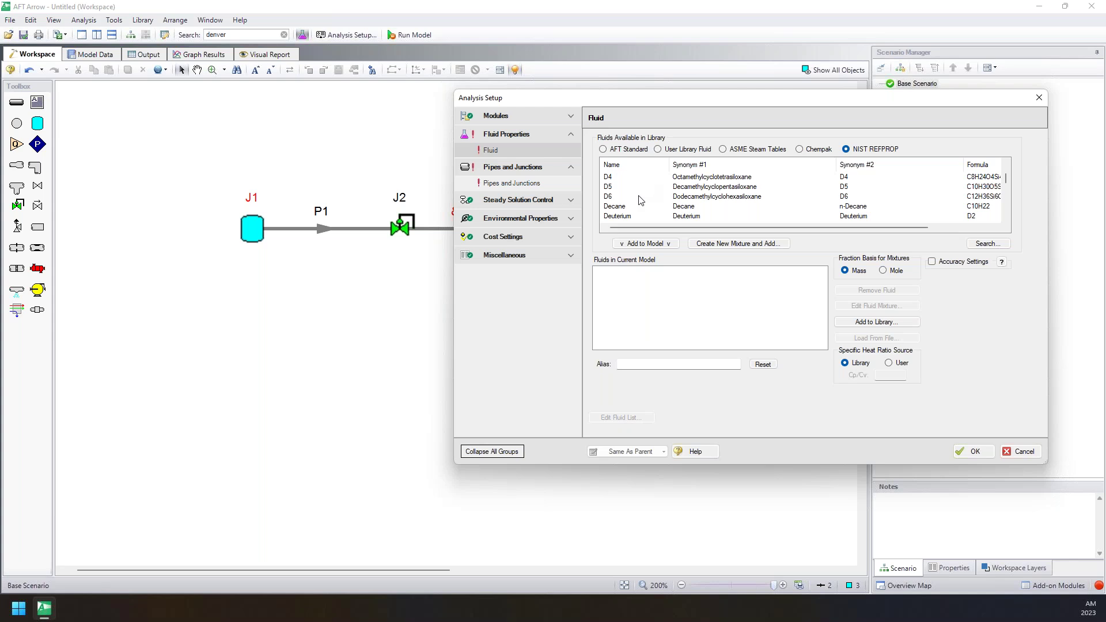
# Look over the options for creating a new NIST REFPROP fluid mixture, and close them without adding a mixture.
pyautogui.click(724, 247)
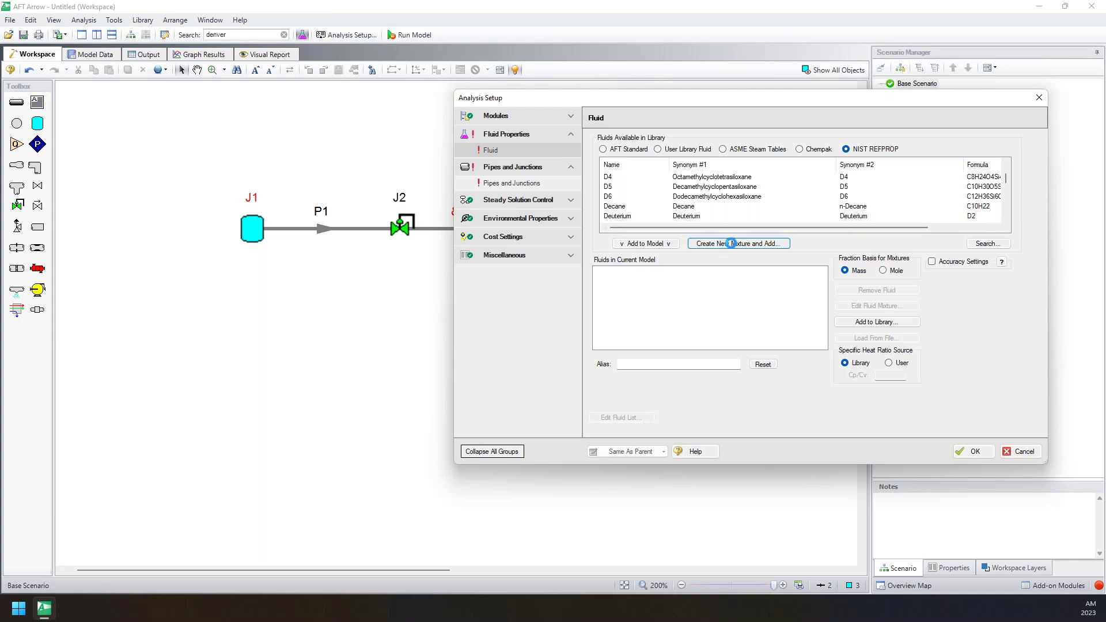
pyautogui.moveTo(672, 129); pyautogui.dragTo(777, 136)
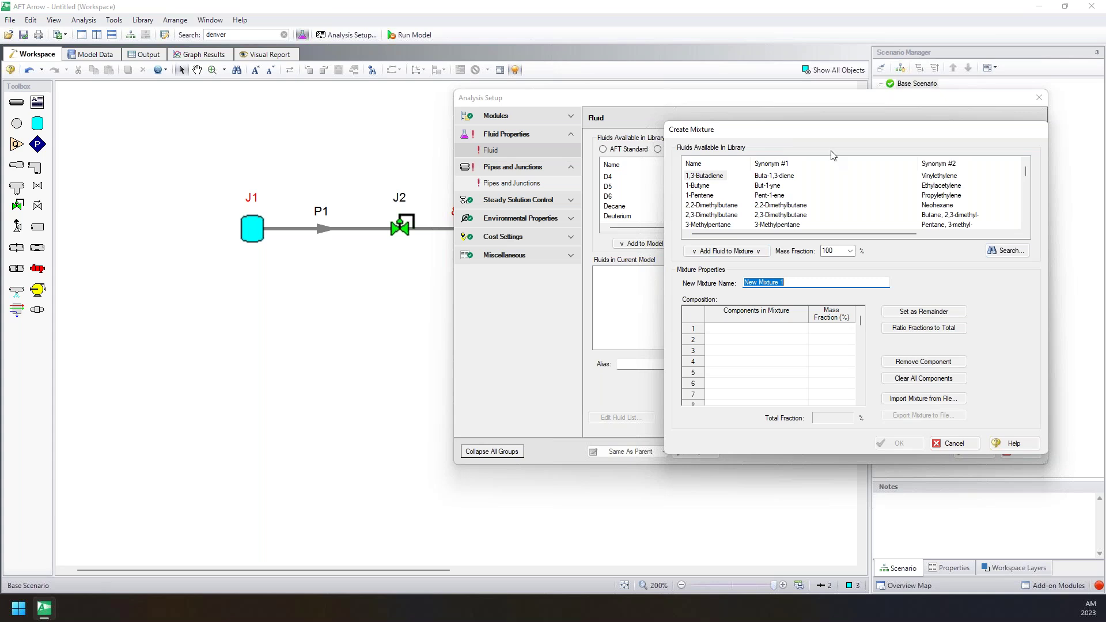
pyautogui.moveTo(769, 138); pyautogui.dragTo(578, 141)
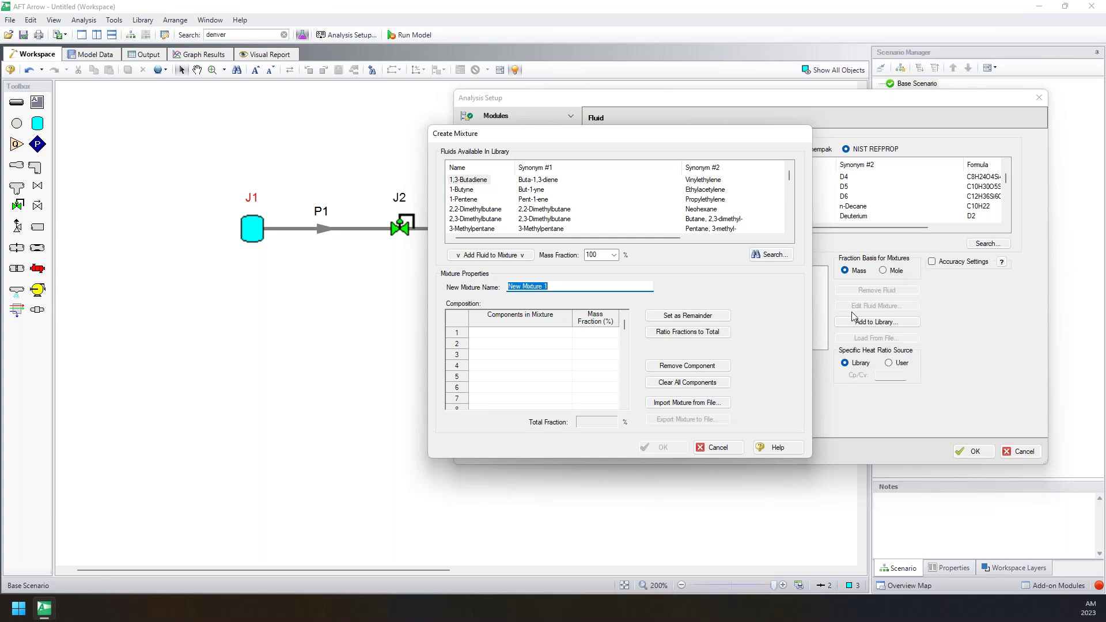
pyautogui.click(718, 447)
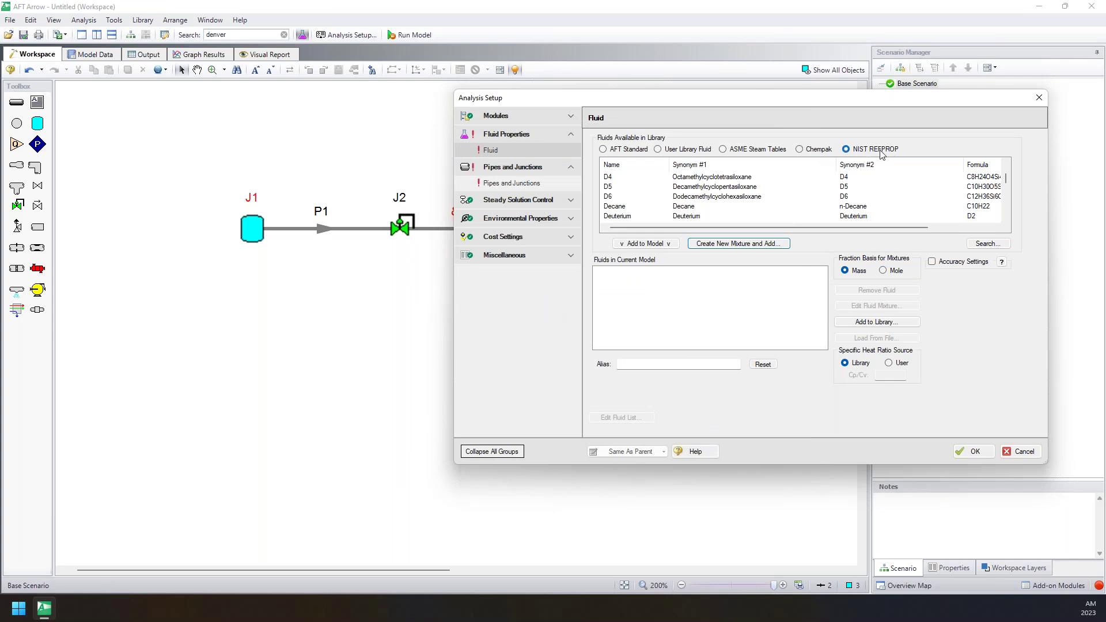
# Add Steam from the AFT Standard fluid library to the model and accept the analysis setup.
pyautogui.click(634, 149)
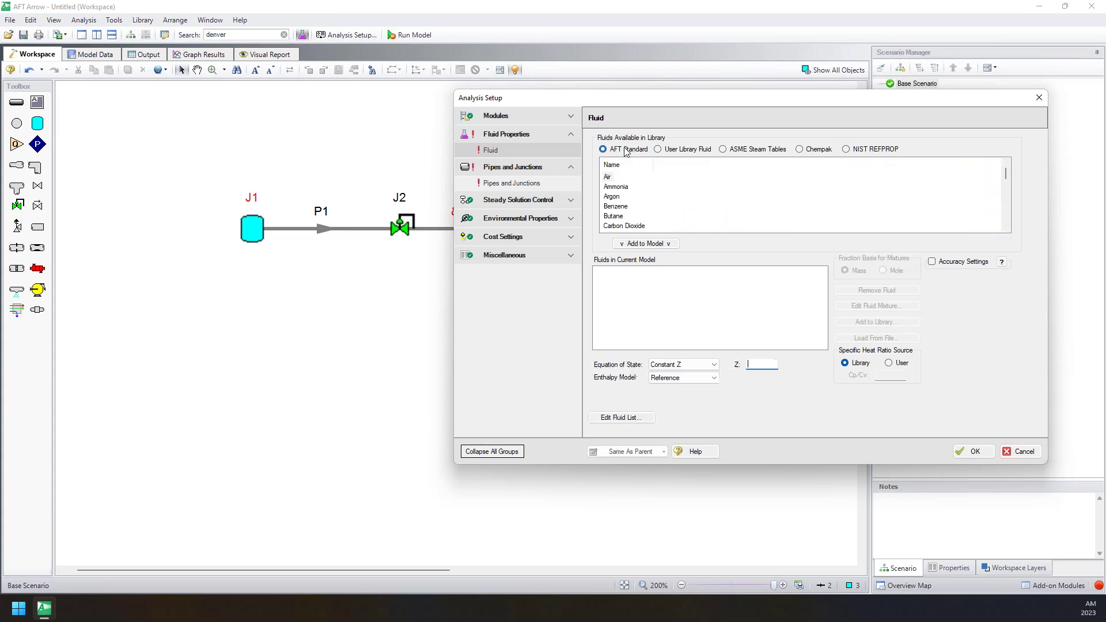
pyautogui.scroll(-5, 623, 213)
pyautogui.click(613, 216)
pyautogui.click(636, 245)
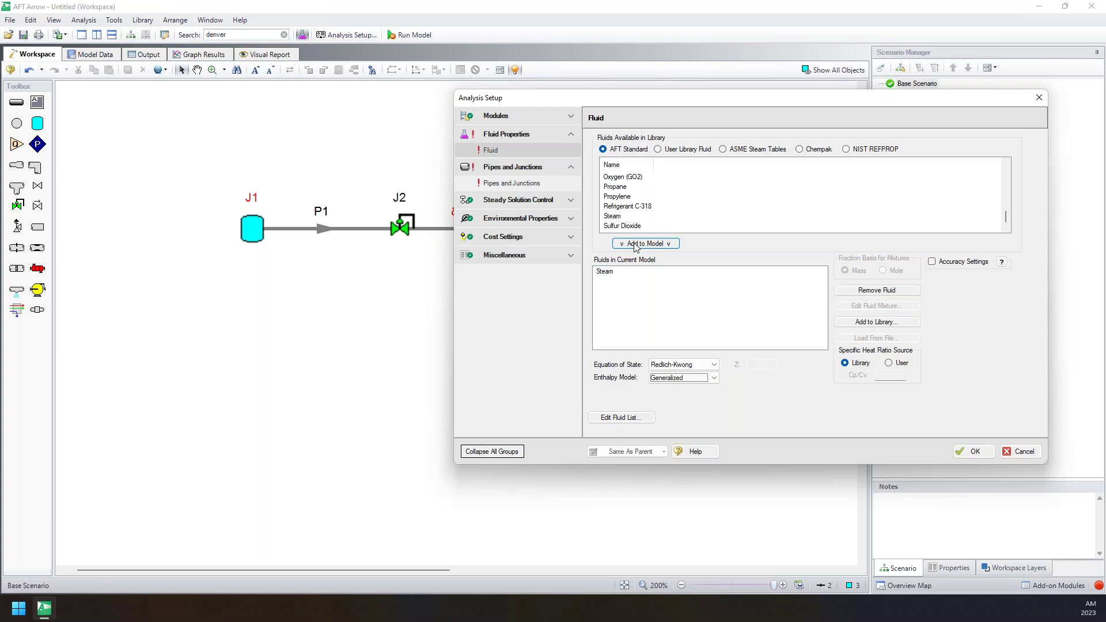
pyautogui.scroll(2, 634, 208)
pyautogui.scroll(3, 634, 208)
pyautogui.scroll(-5, 634, 208)
pyautogui.click(983, 455)
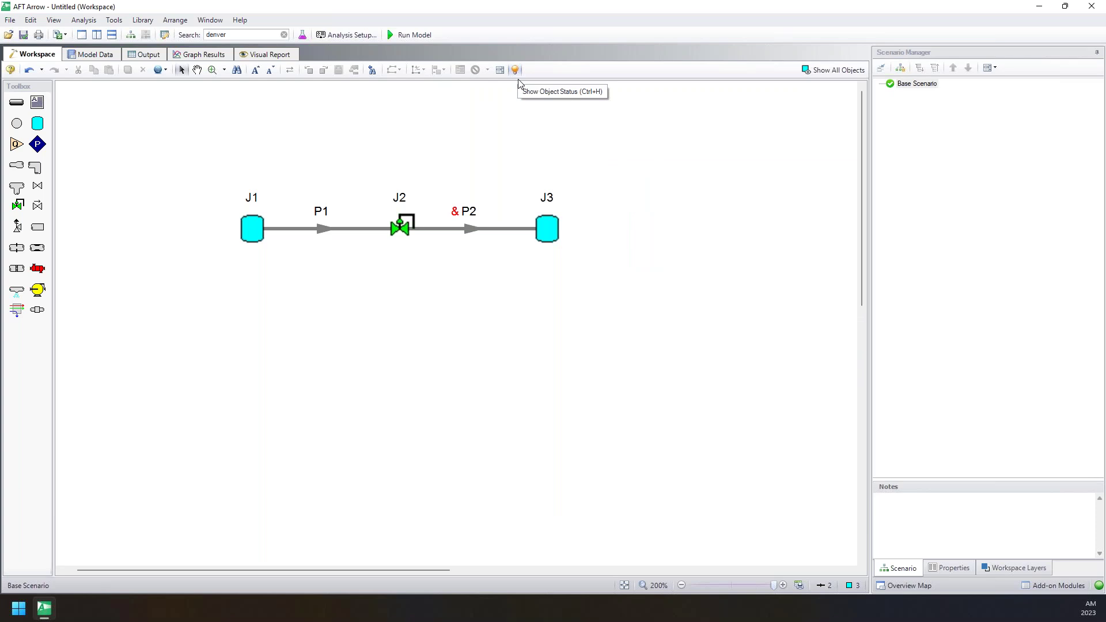
pyautogui.moveTo(622, 179); pyautogui.dragTo(65, 361)
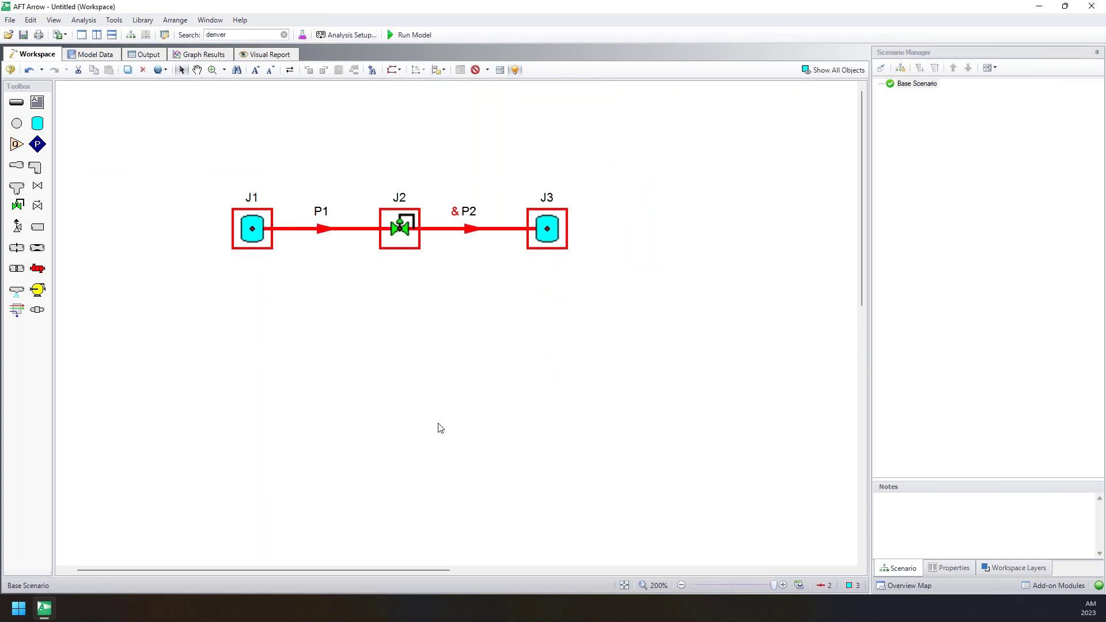
pyautogui.click(457, 427)
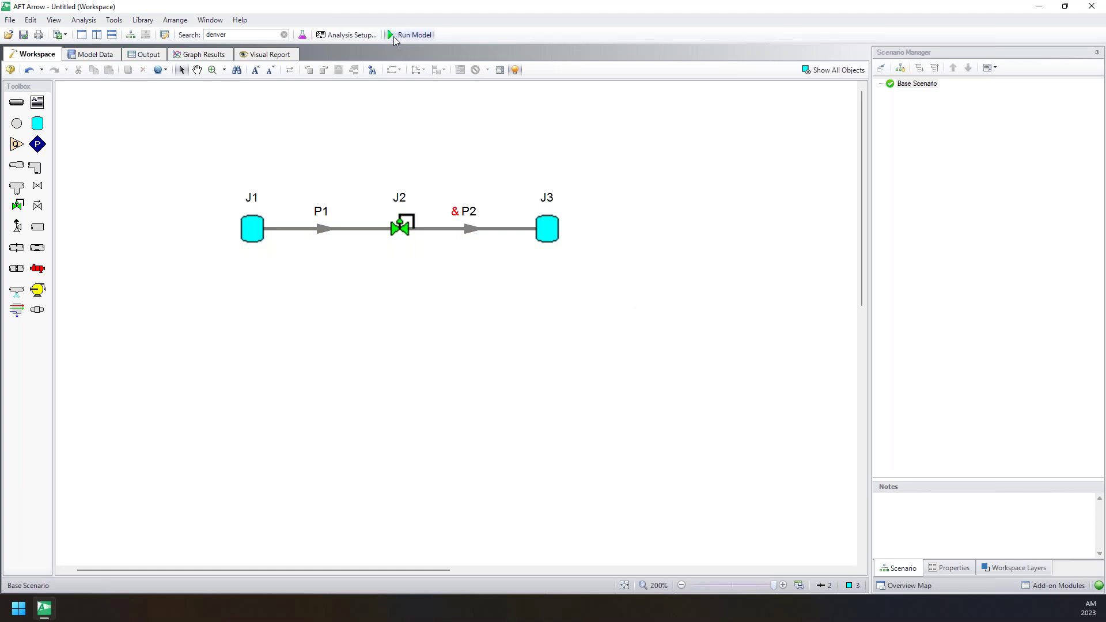
pyautogui.moveTo(663, 153); pyautogui.dragTo(115, 355)
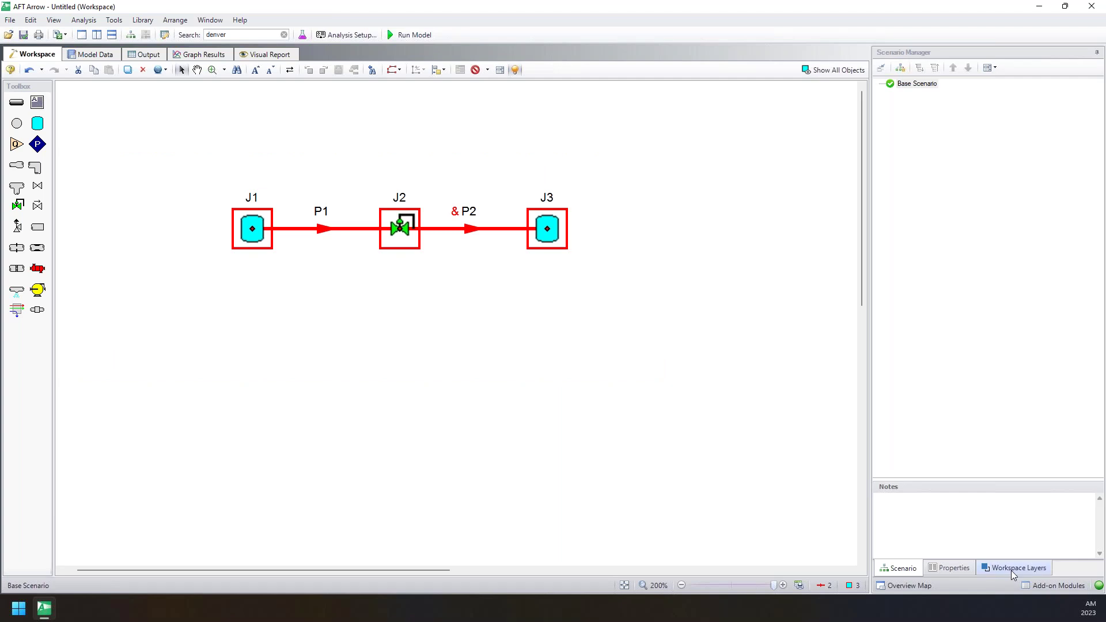
pyautogui.click(570, 252)
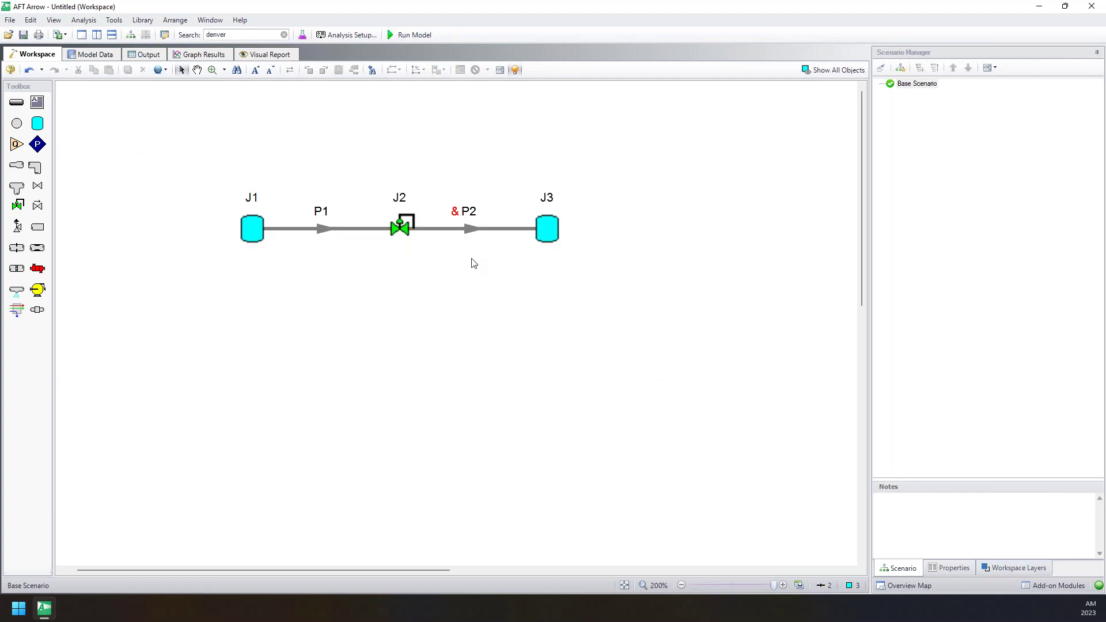
pyautogui.moveTo(211, 168); pyautogui.dragTo(578, 276)
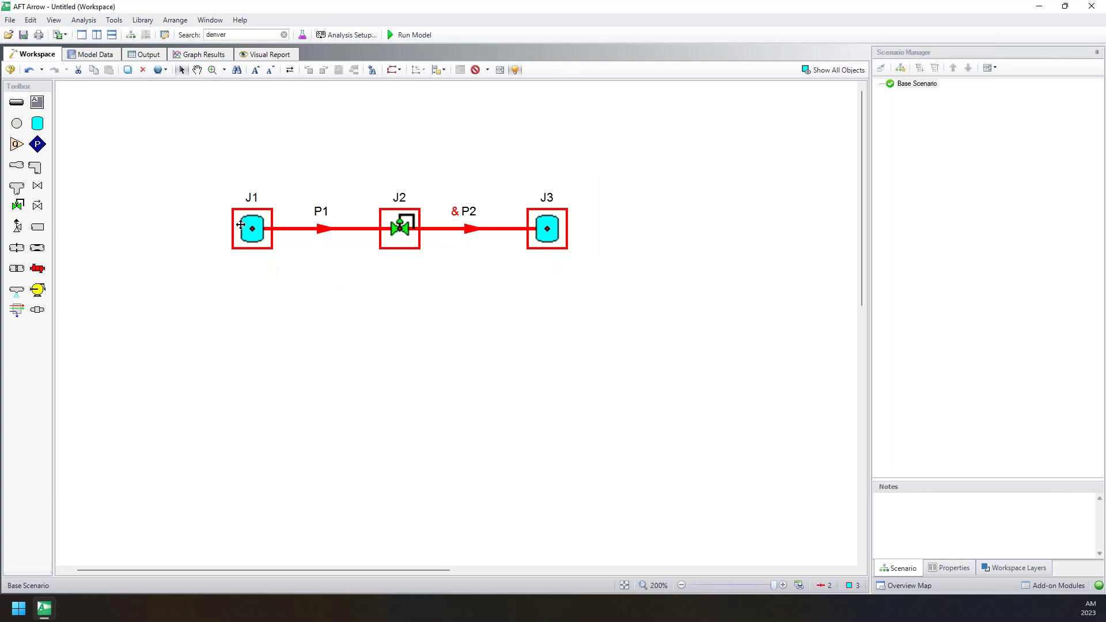
pyautogui.click(558, 291)
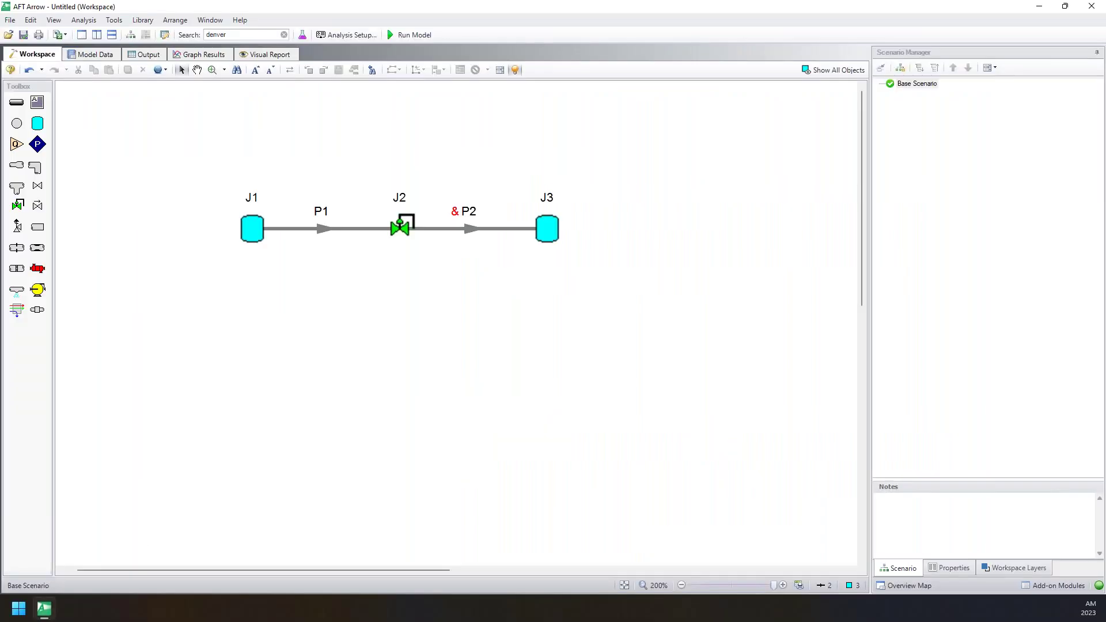
# Show the model data at 180% zoom and examine the length, length units and size columns of the pipe table.
pyautogui.click(89, 55)
pyautogui.click(861, 585)
pyautogui.click(861, 585)
pyautogui.click(860, 585)
pyautogui.click(861, 585)
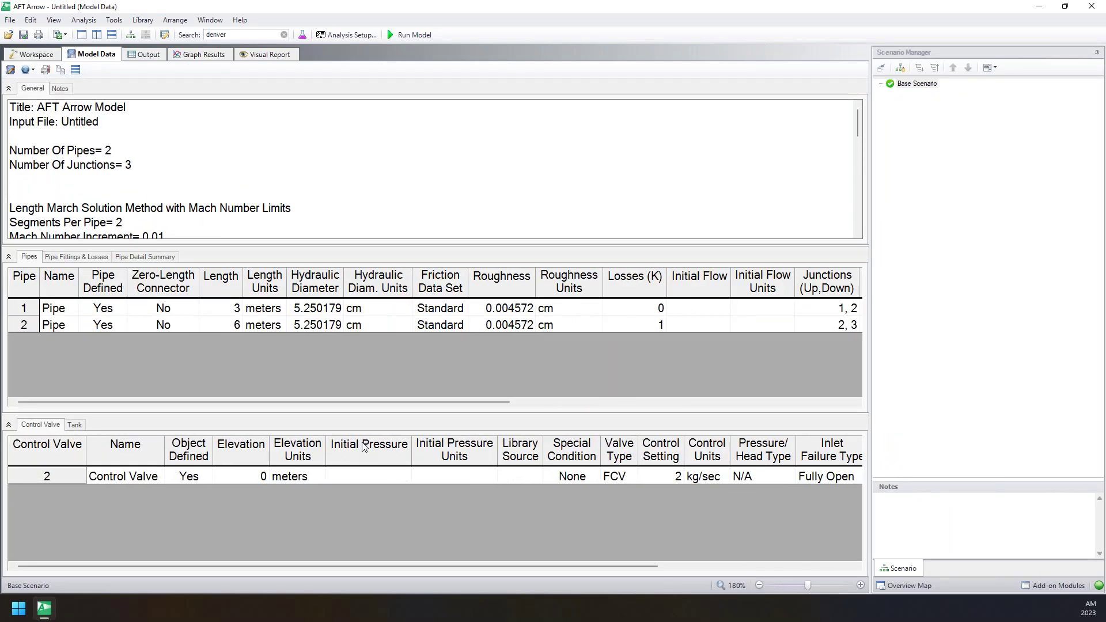
pyautogui.click(214, 283)
pyautogui.click(266, 288)
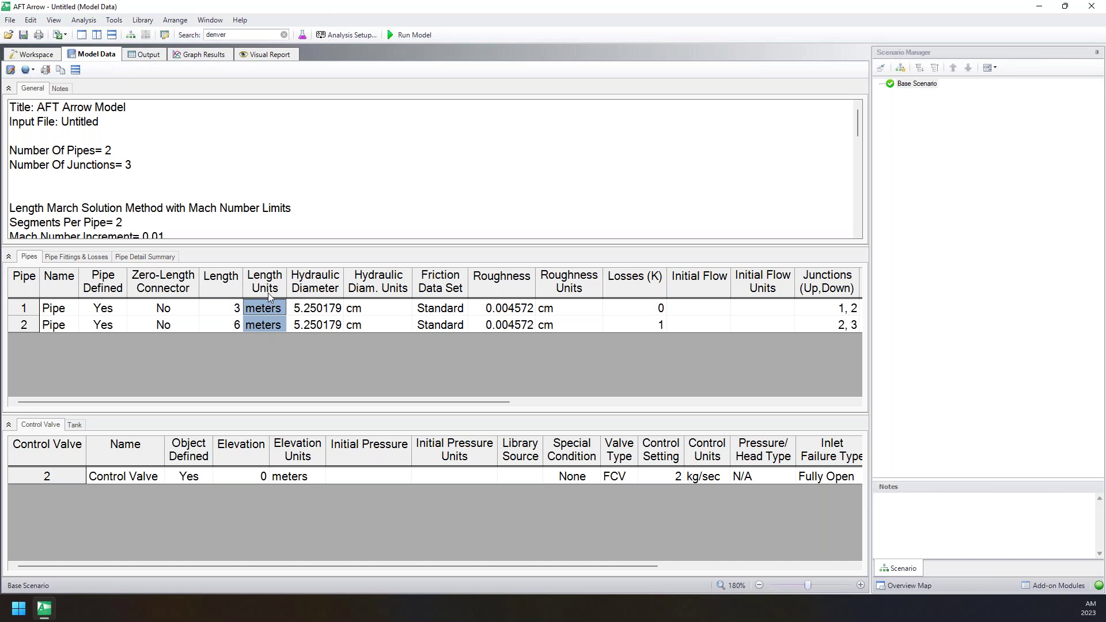
pyautogui.moveTo(292, 402); pyautogui.dragTo(545, 382)
pyautogui.click(598, 286)
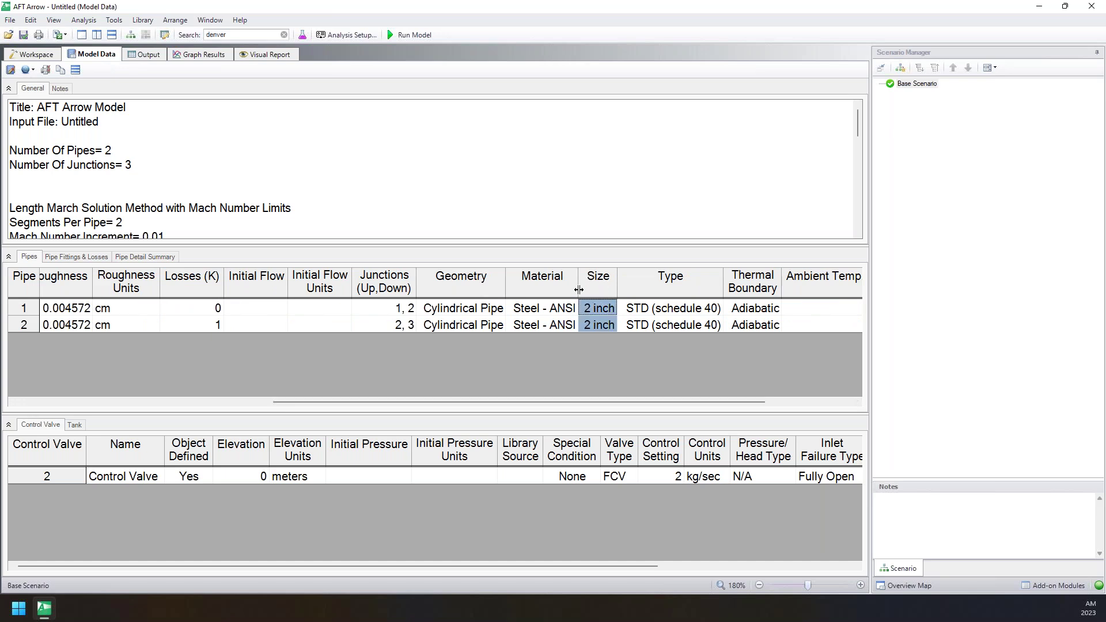
# Show the tank table and check the elevation of the Inlet Tank and the pressures of both tanks.
pyautogui.click(75, 424)
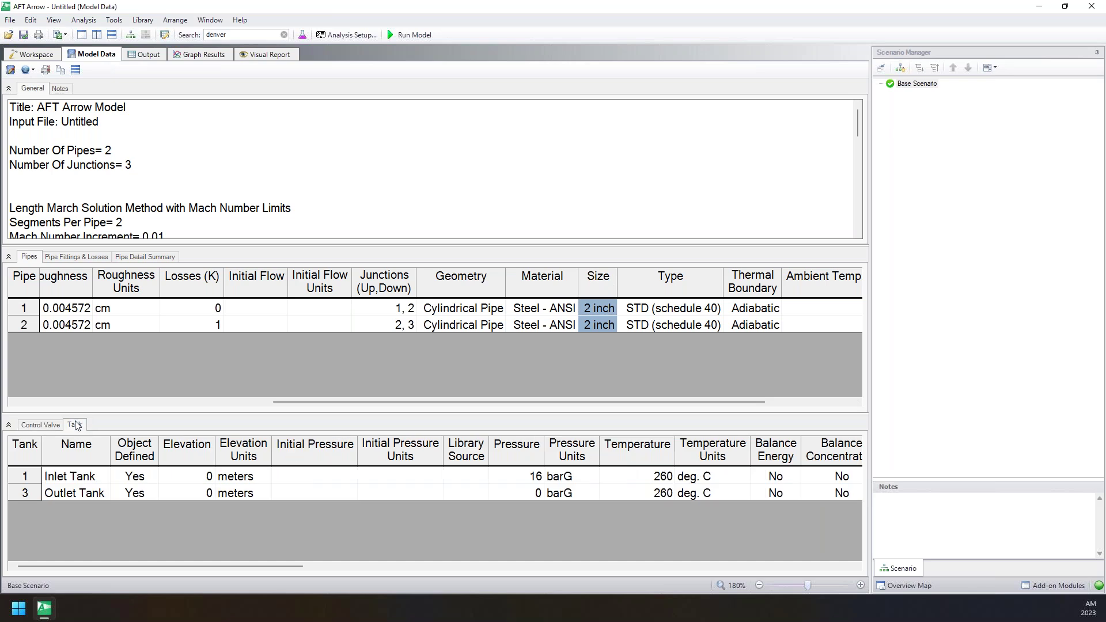
pyautogui.click(208, 475)
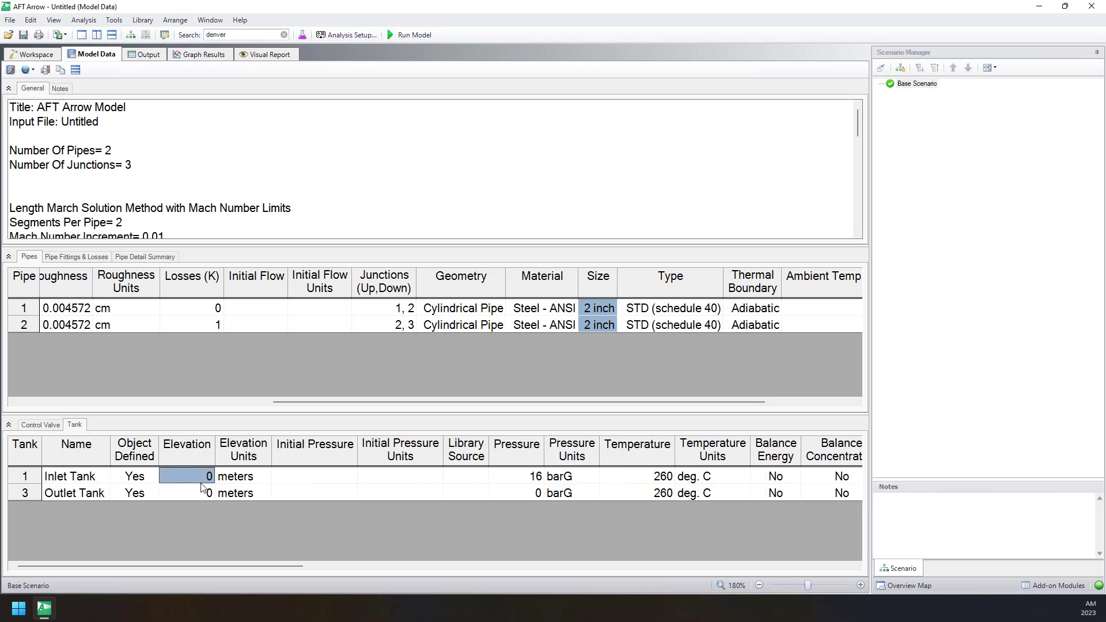
pyautogui.click(526, 479)
pyautogui.click(525, 494)
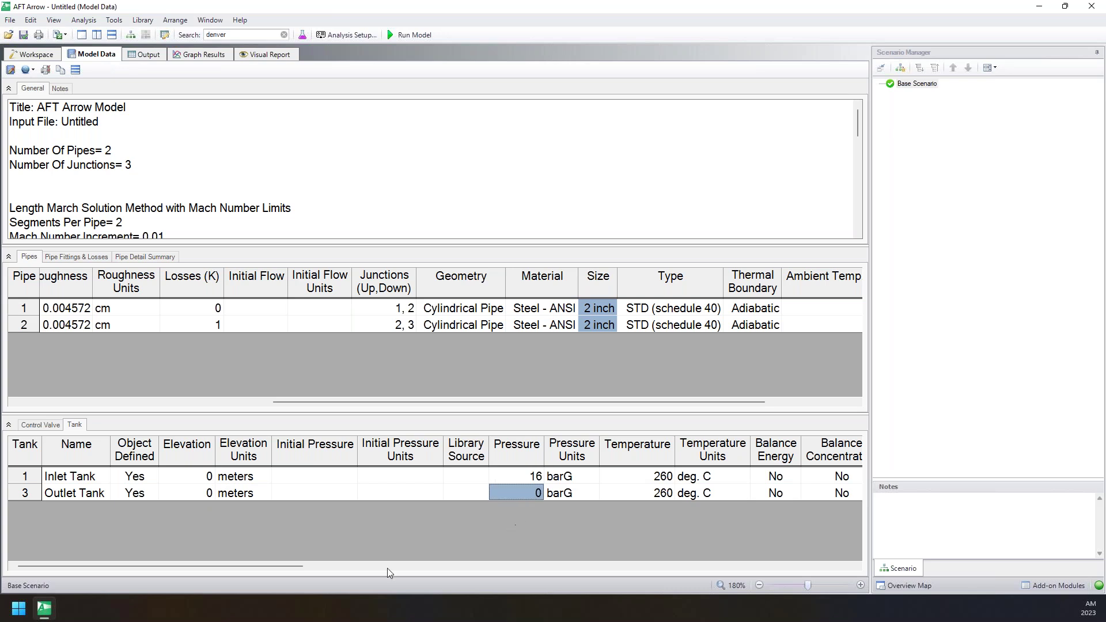
# Copy the whole pipe table, switch to Excel, paste it at cell C3, and move the workbook out of the way.
pyautogui.click(23, 283)
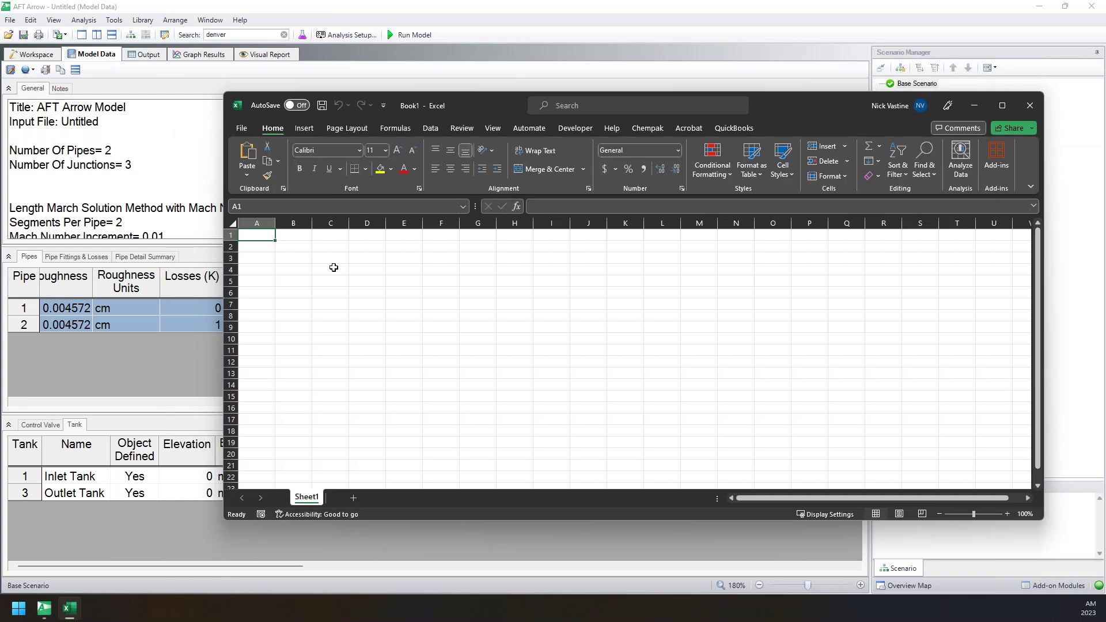
pyautogui.click(327, 261)
pyautogui.hotkey('ctrl', 'v')
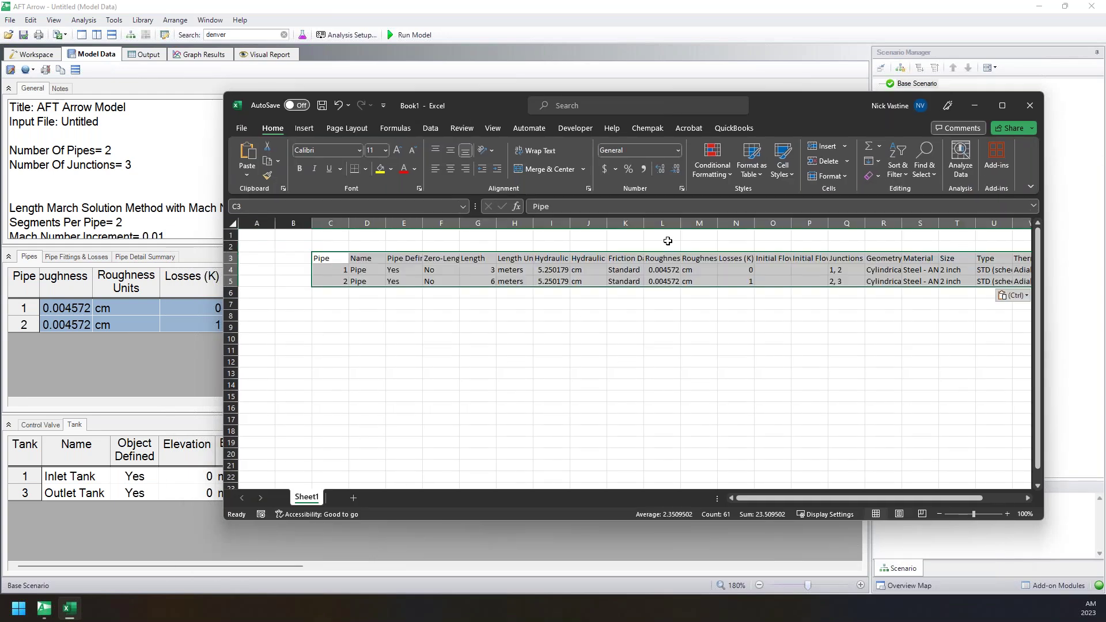
pyautogui.moveTo(462, 108)
pyautogui.mouseDown()
pyautogui.moveTo(517, 117)
pyautogui.moveTo(475, 108)
pyautogui.mouseUp()
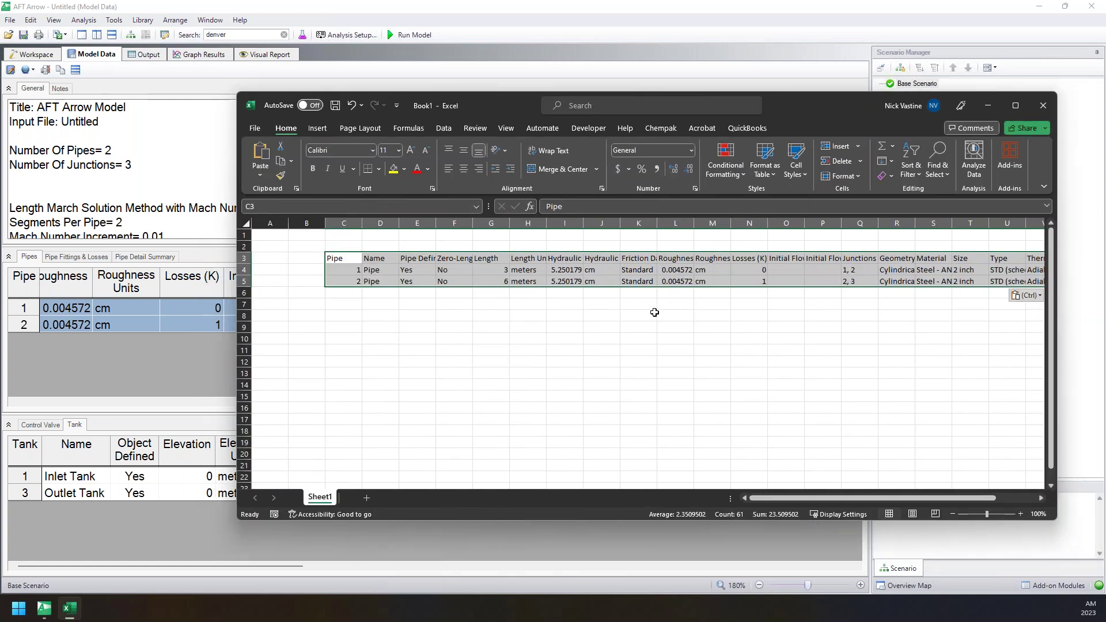
pyautogui.moveTo(528, 98); pyautogui.dragTo(1105, 135)
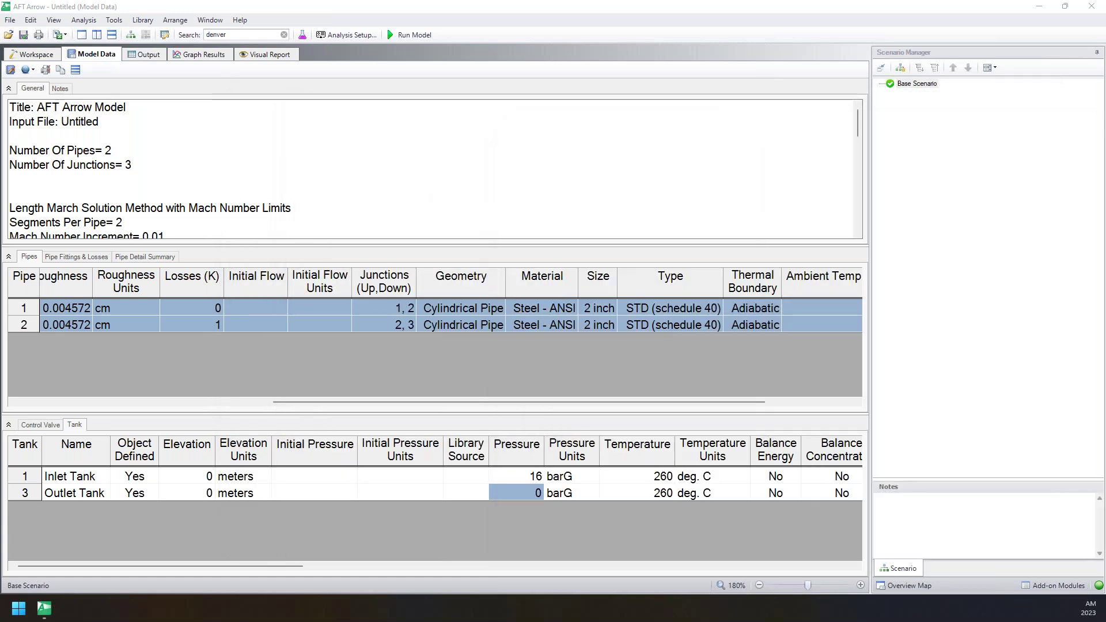
# Read the model notes and the general data for the fluid, including the maximum and minimum fluid temperature data.
pyautogui.click(60, 88)
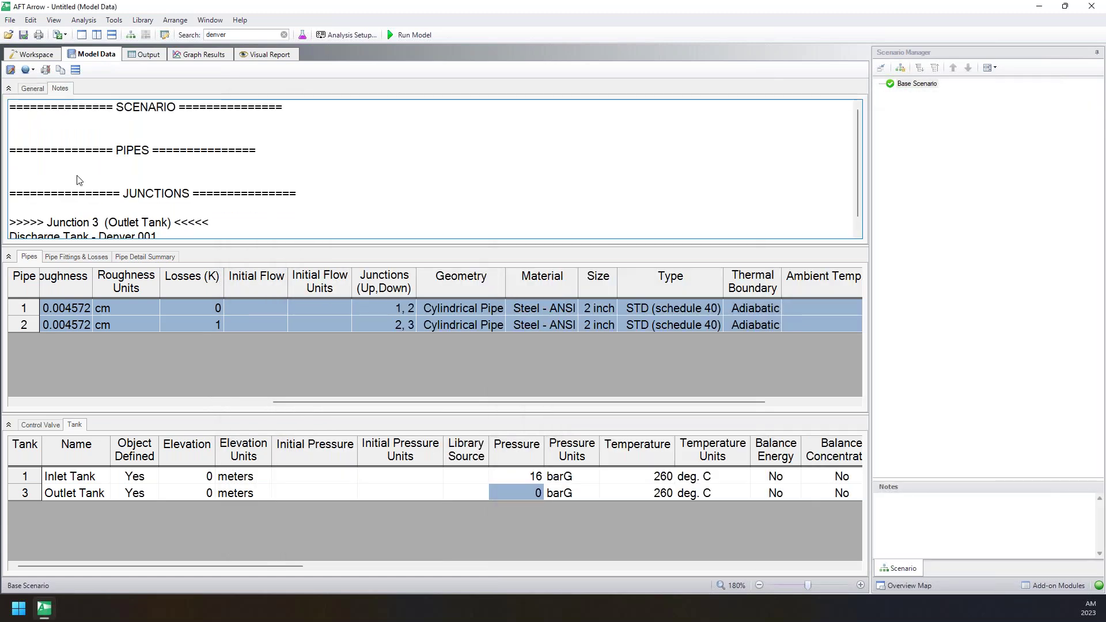
pyautogui.scroll(-1, 81, 185)
pyautogui.click(88, 224)
pyautogui.scroll(1, 146, 224)
pyautogui.click(33, 88)
pyautogui.scroll(-3, 62, 144)
pyautogui.scroll(-3, 63, 146)
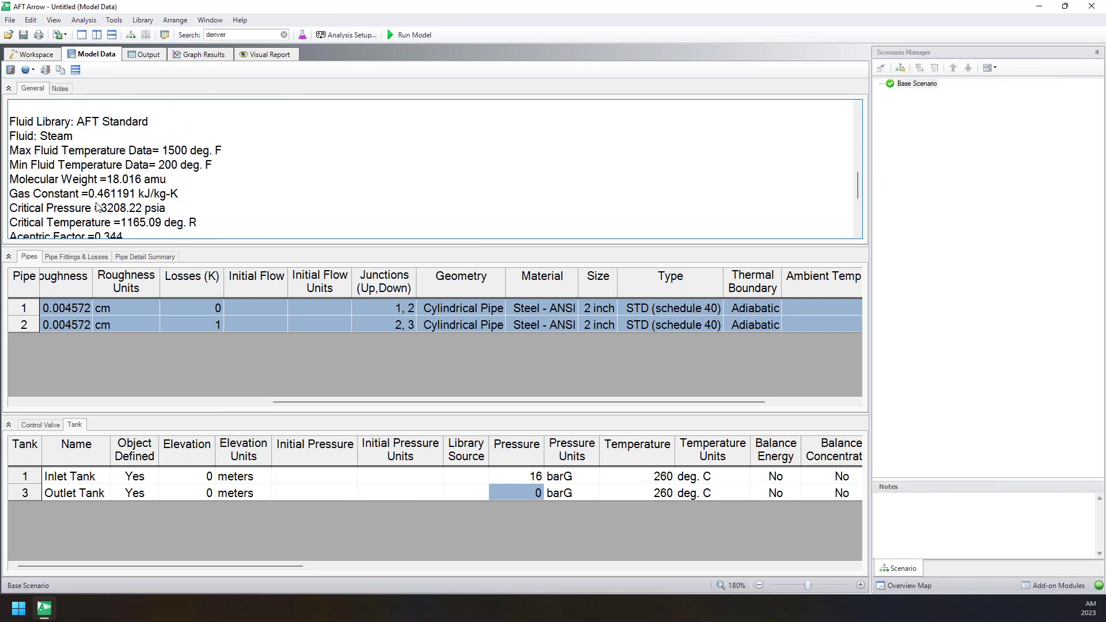
pyautogui.click(69, 138)
pyautogui.moveTo(162, 154); pyautogui.dragTo(164, 162)
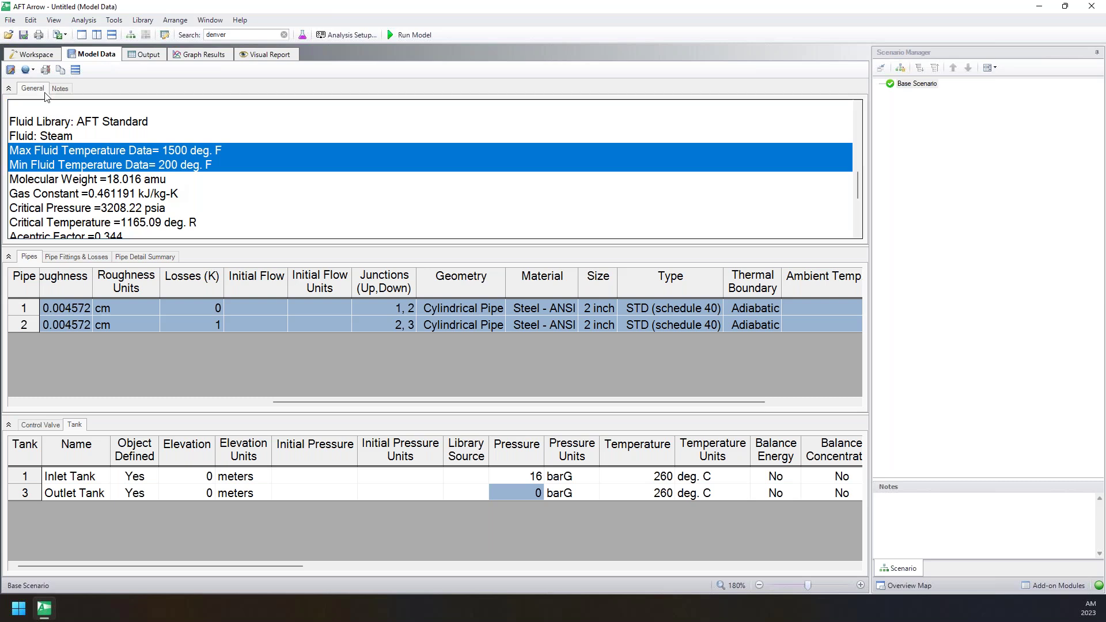
# Arrange the model data side by side with the workspace, keeping the whole pipeline in view.
pyautogui.moveTo(87, 58); pyautogui.dragTo(459, 318)
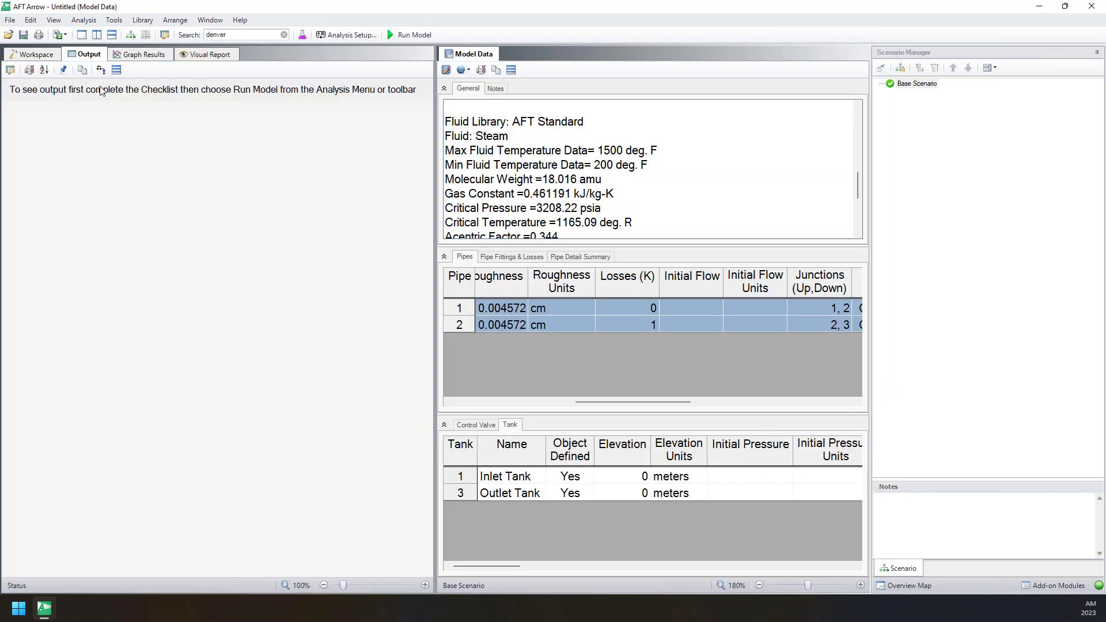
pyautogui.click(45, 54)
pyautogui.moveTo(302, 331); pyautogui.dragTo(168, 341)
pyautogui.scroll(-1, 168, 340)
# Examine the lengths of pipes 1 and 2 in the pipe table, and select pipe P1 in the workspace.
pyautogui.moveTo(604, 404); pyautogui.dragTo(476, 406)
pyautogui.click(461, 309)
pyautogui.click(611, 308)
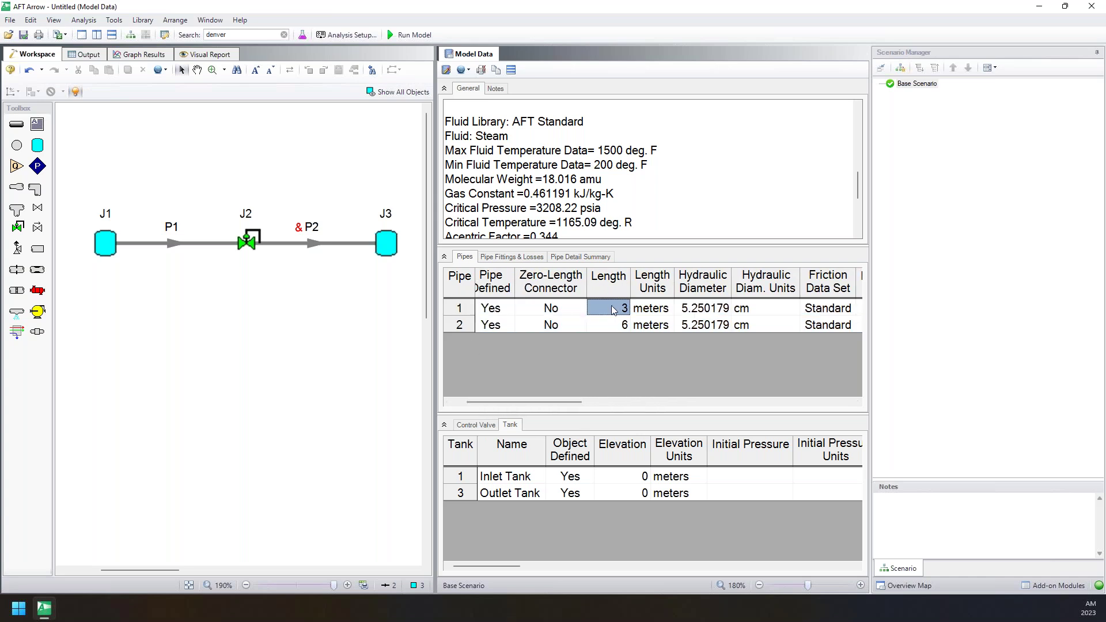
pyautogui.click(610, 327)
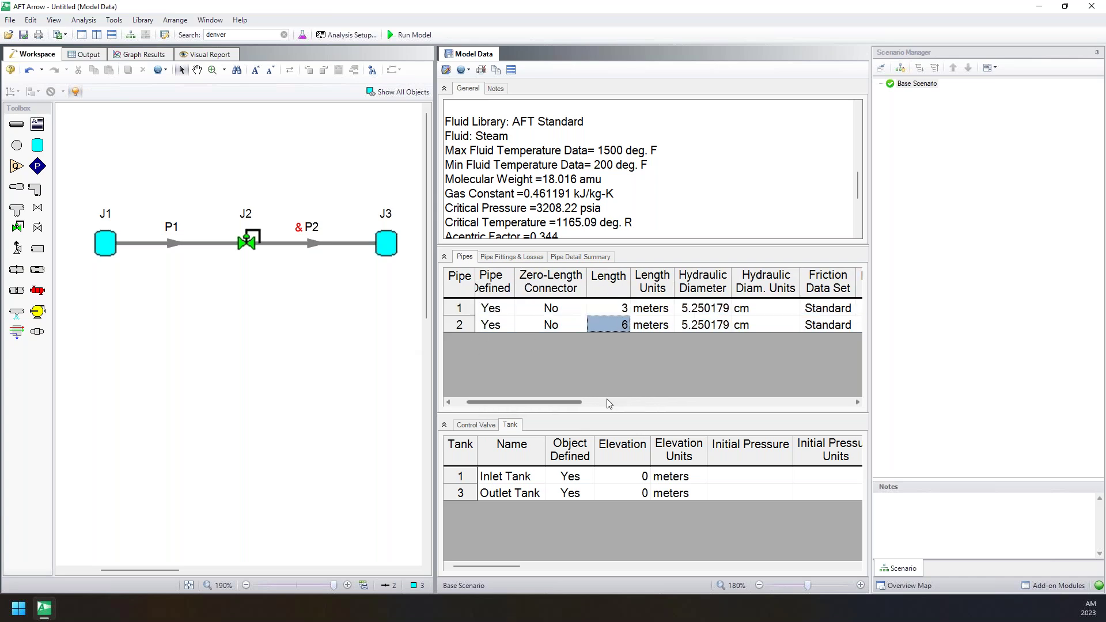
pyautogui.click(222, 282)
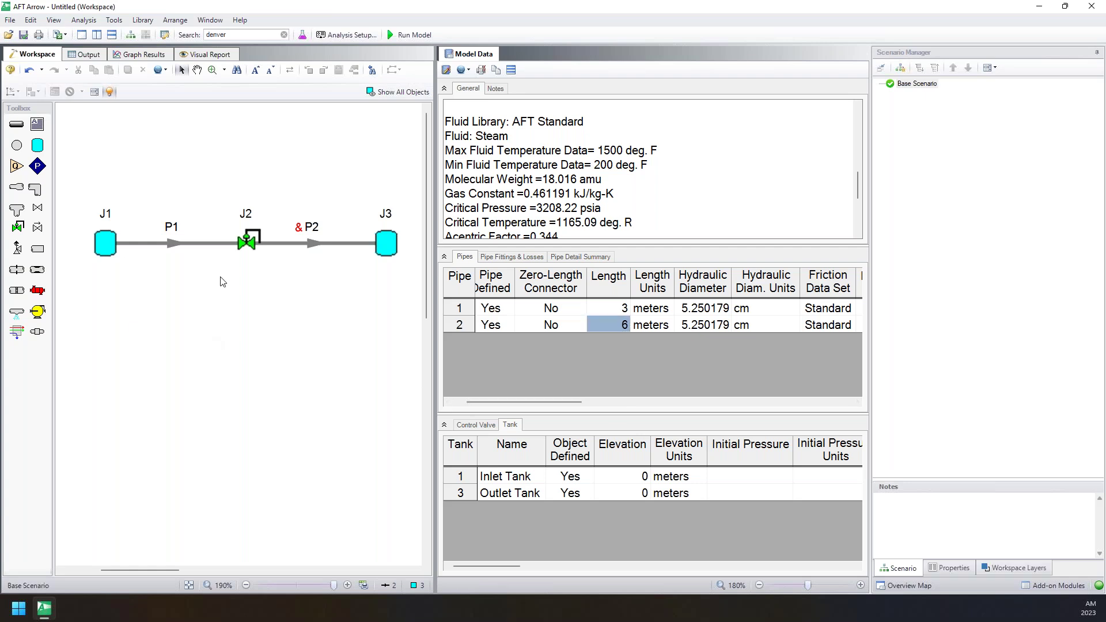
pyautogui.click(171, 243)
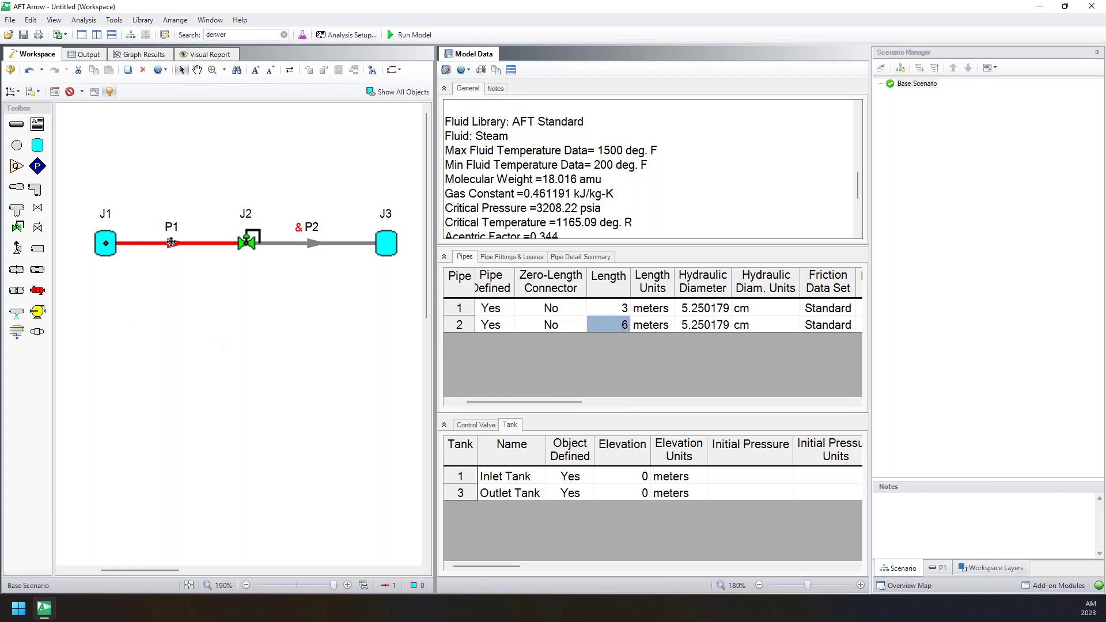
# Inspect the properties of pipe P1 and outlet tank J3 in the workspace, and clear the selection.
pyautogui.moveTo(172, 244)
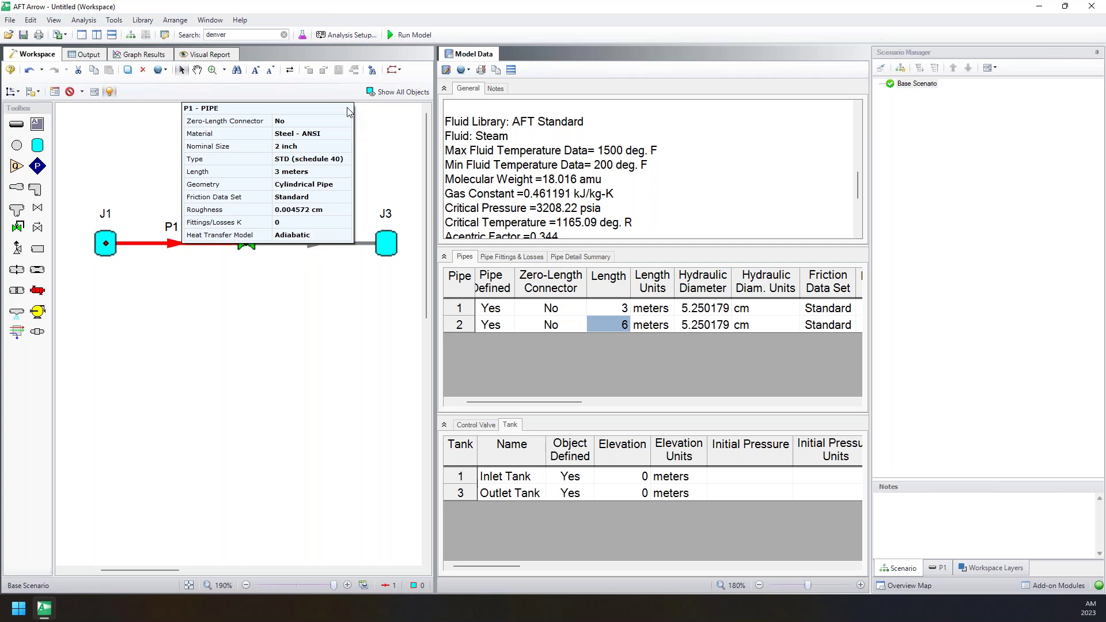
pyautogui.click(390, 246)
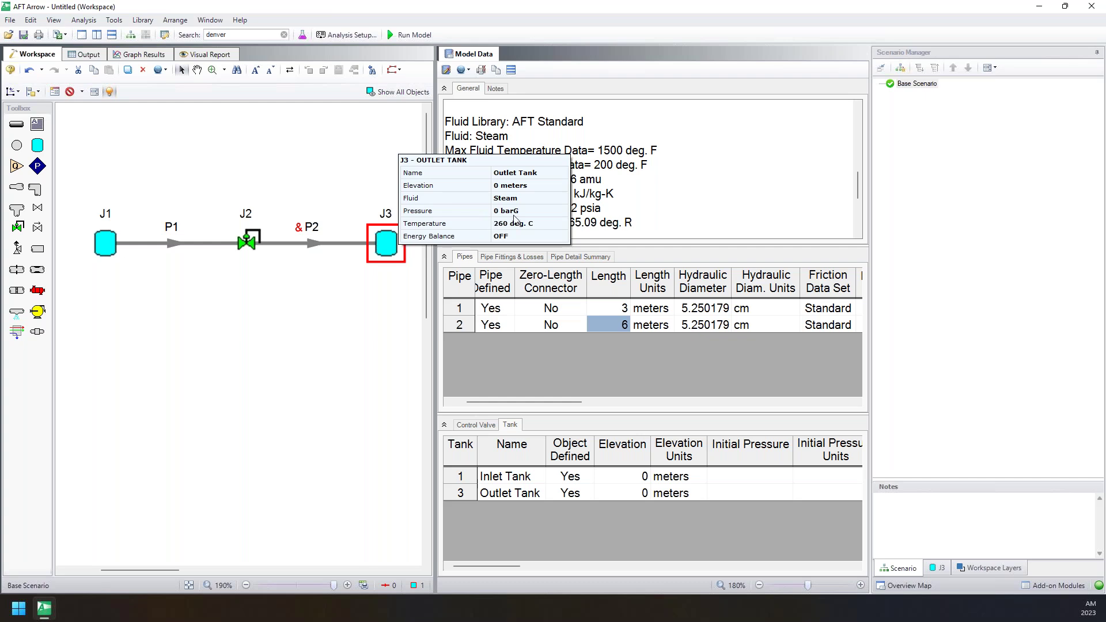
pyautogui.click(365, 340)
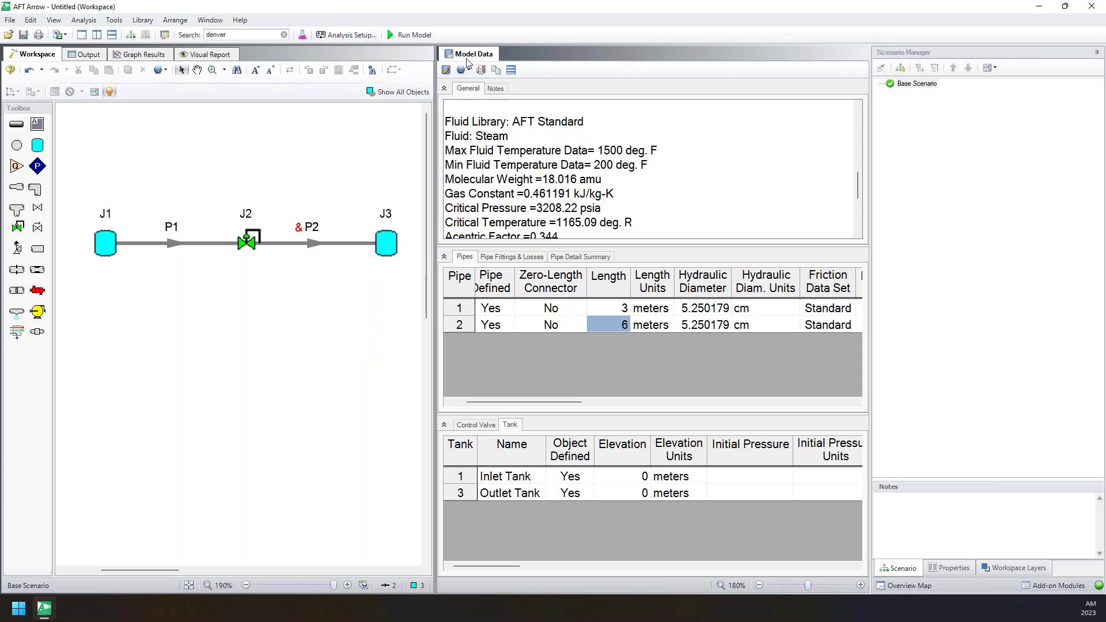
# Detach the model data into a floating window, return it to its full-width place, and show the workspace.
pyautogui.moveTo(470, 55); pyautogui.dragTo(534, 155)
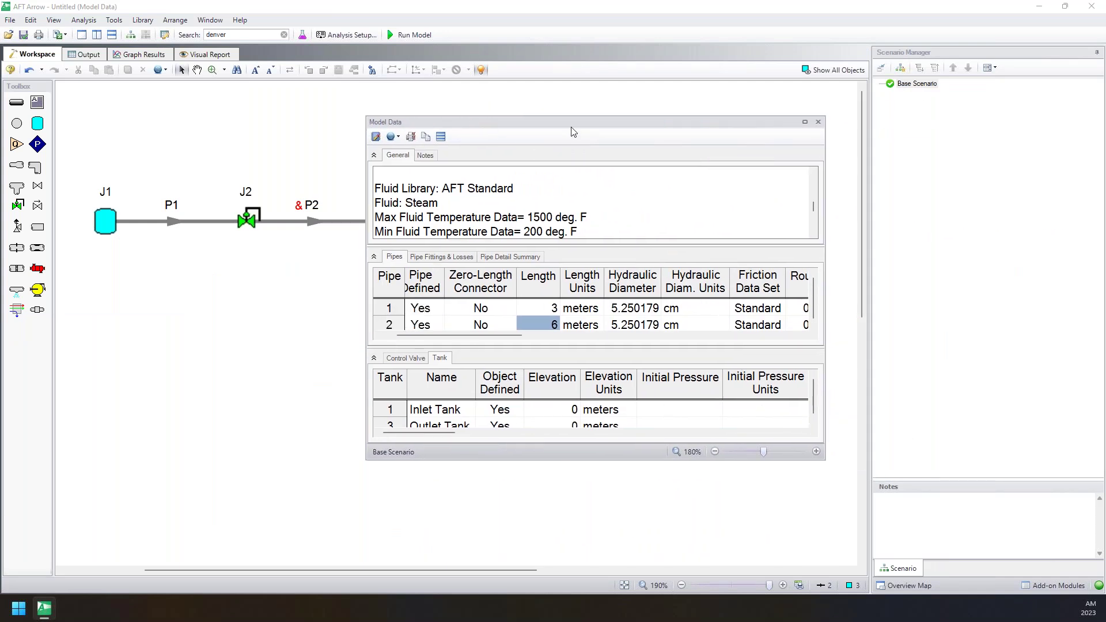
pyautogui.click(499, 208)
pyautogui.click(819, 123)
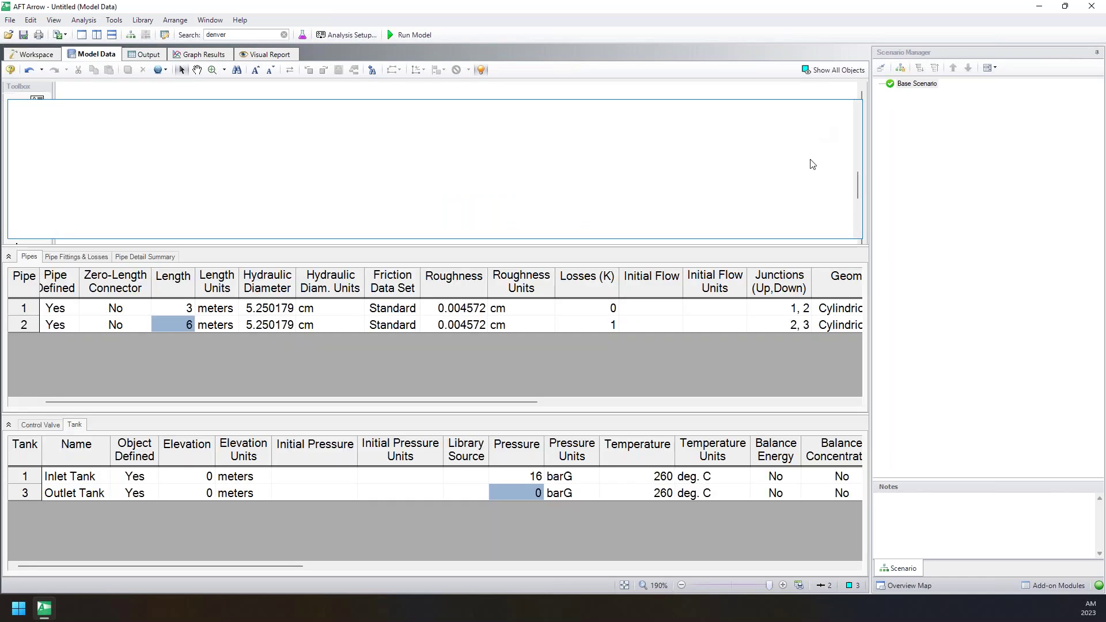
pyautogui.click(51, 57)
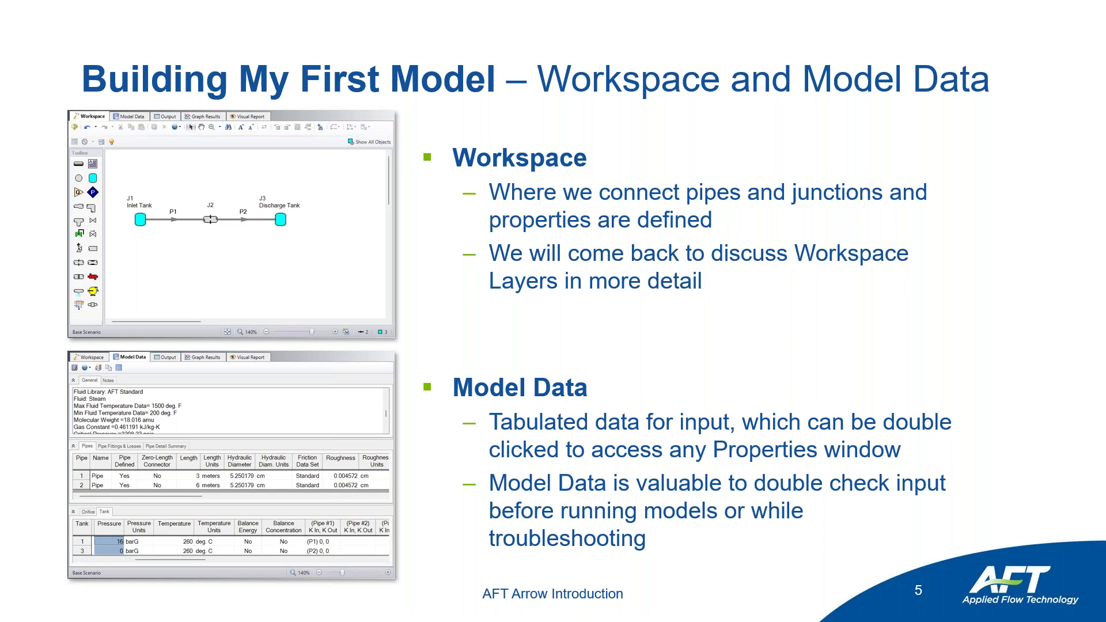
pyautogui.press('Right')
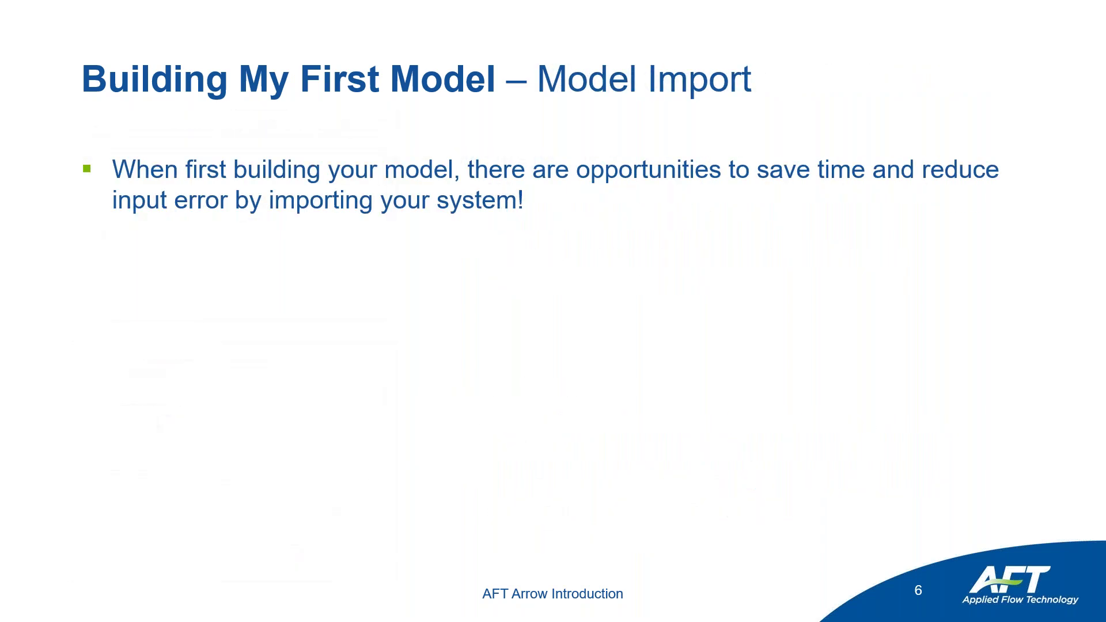
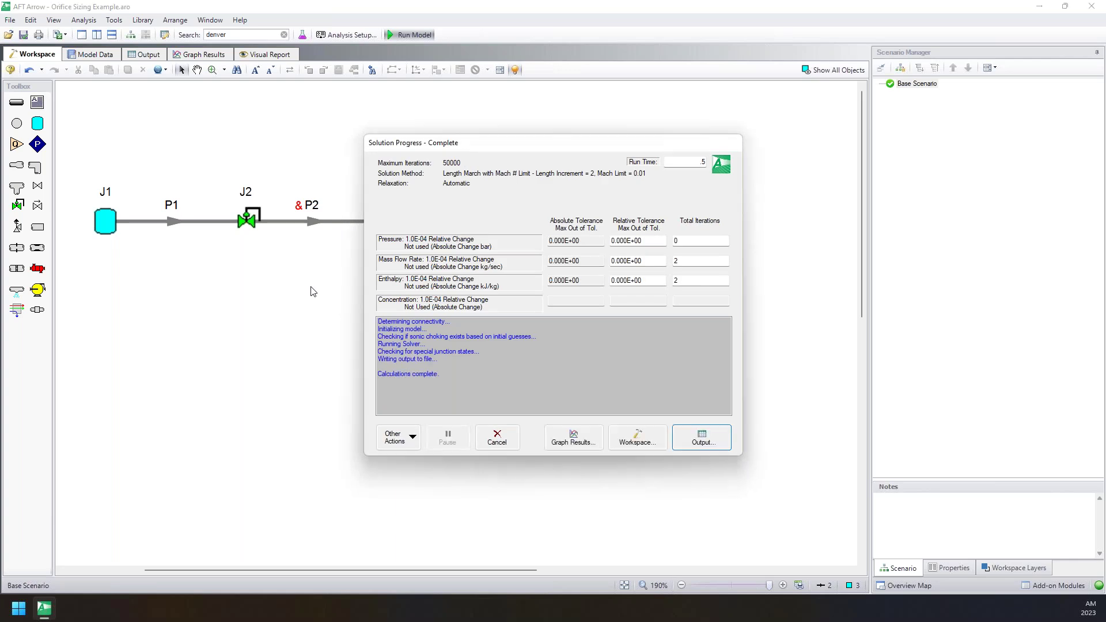
# Move the solution progress window clear of the pipeline and open the output of the completed run.
pyautogui.moveTo(454, 149); pyautogui.dragTo(528, 155)
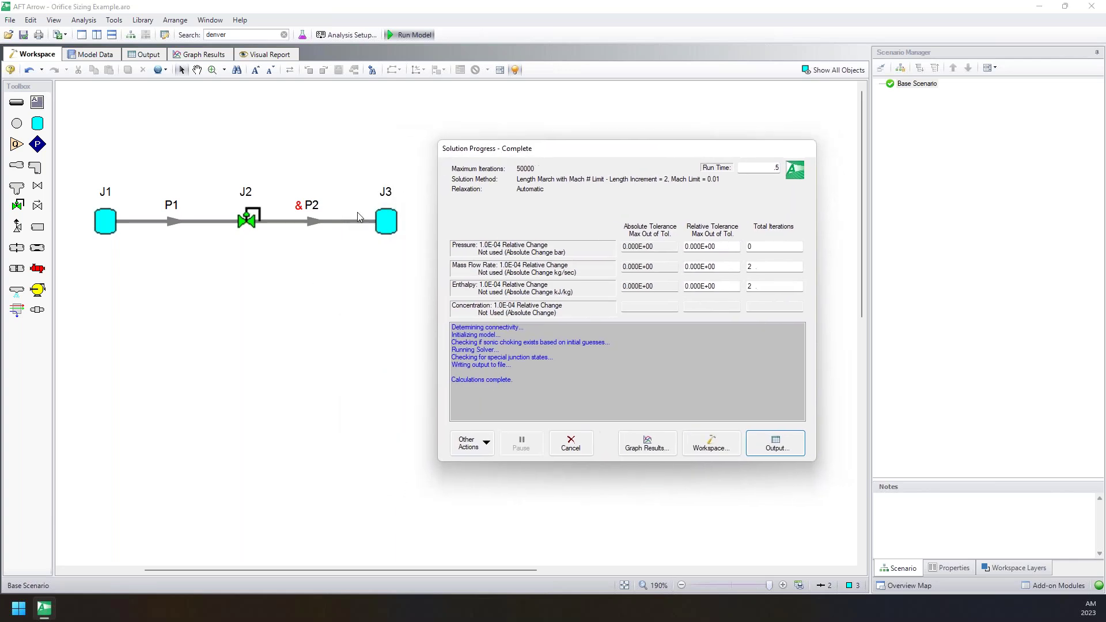
pyautogui.press('Tab')
pyautogui.click(781, 442)
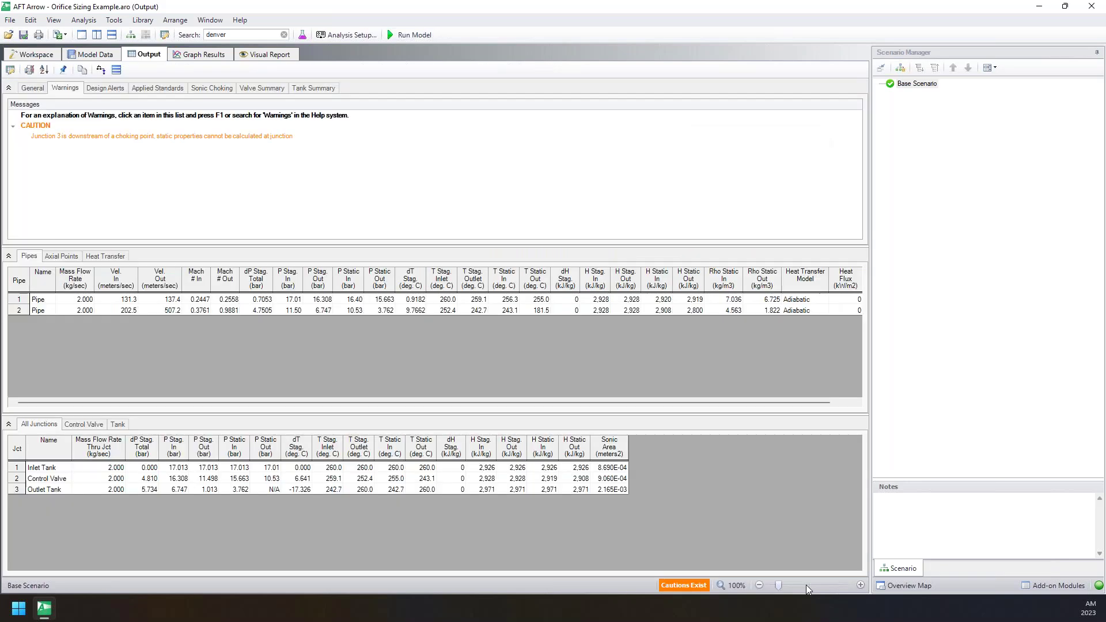
# Enlarge the output to 170% and examine the mass flow rates, inlet and outlet velocities and Mach numbers of the pipes.
pyautogui.click(861, 586)
pyautogui.click(861, 585)
pyautogui.click(861, 586)
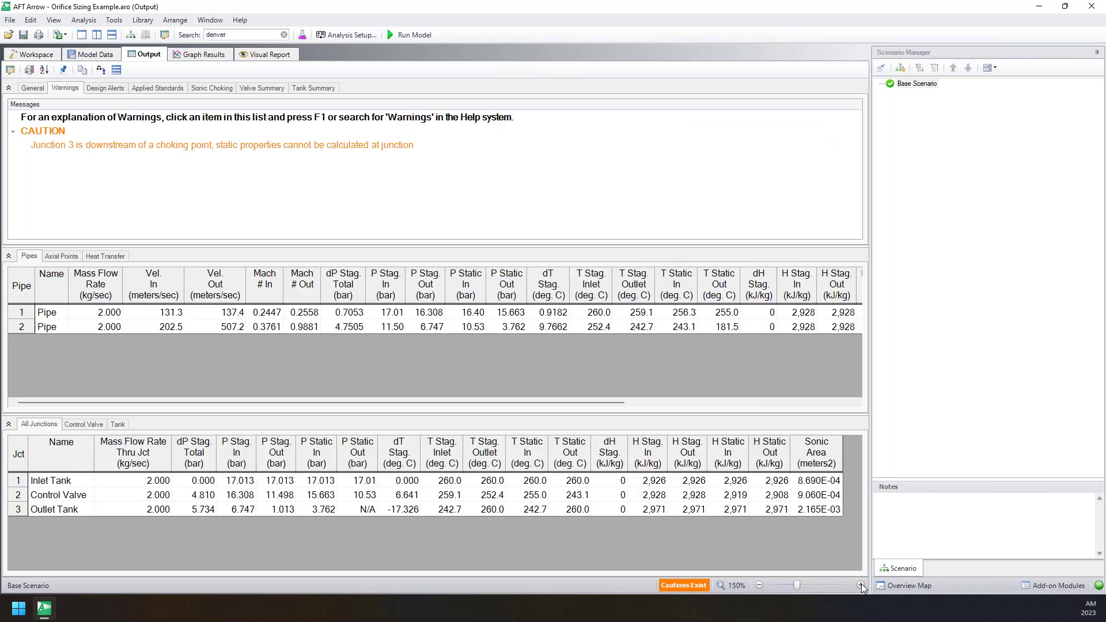
pyautogui.click(861, 586)
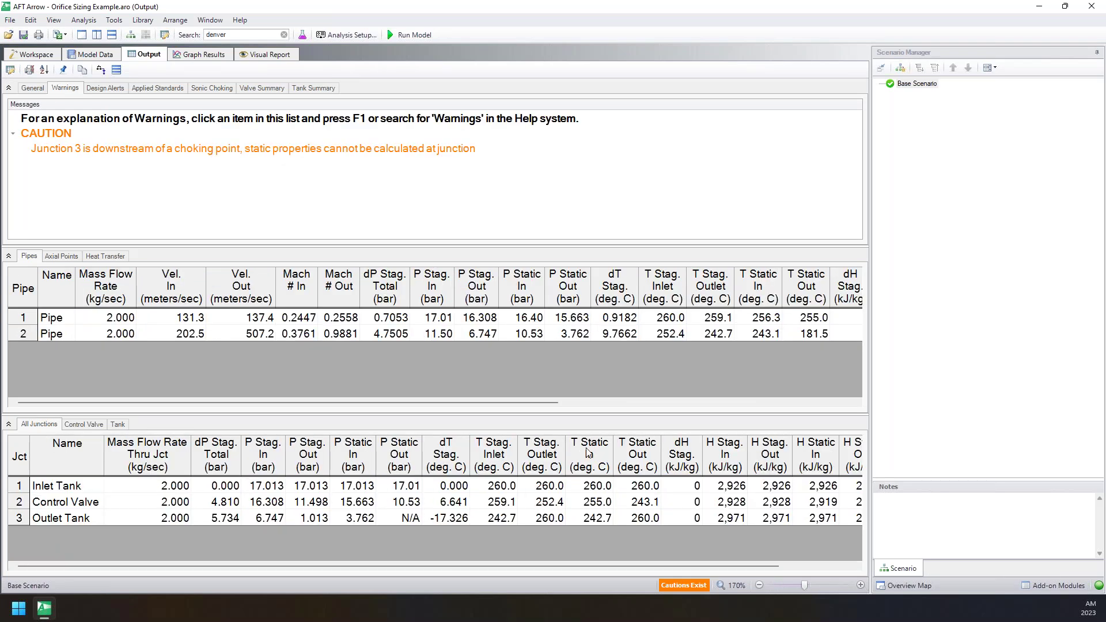
pyautogui.click(103, 286)
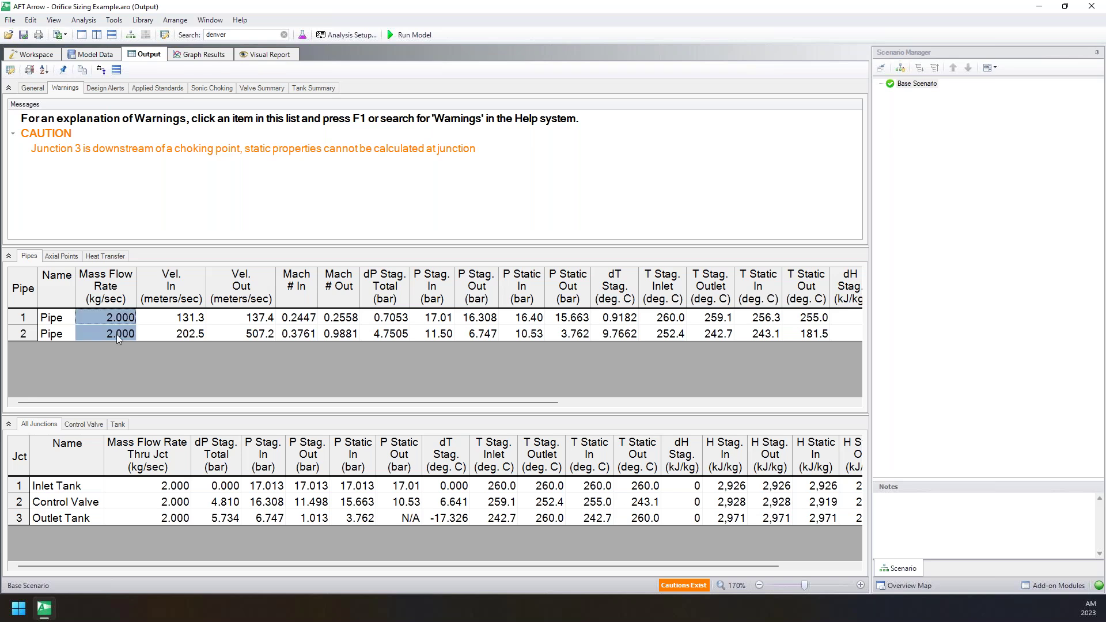
pyautogui.click(117, 335)
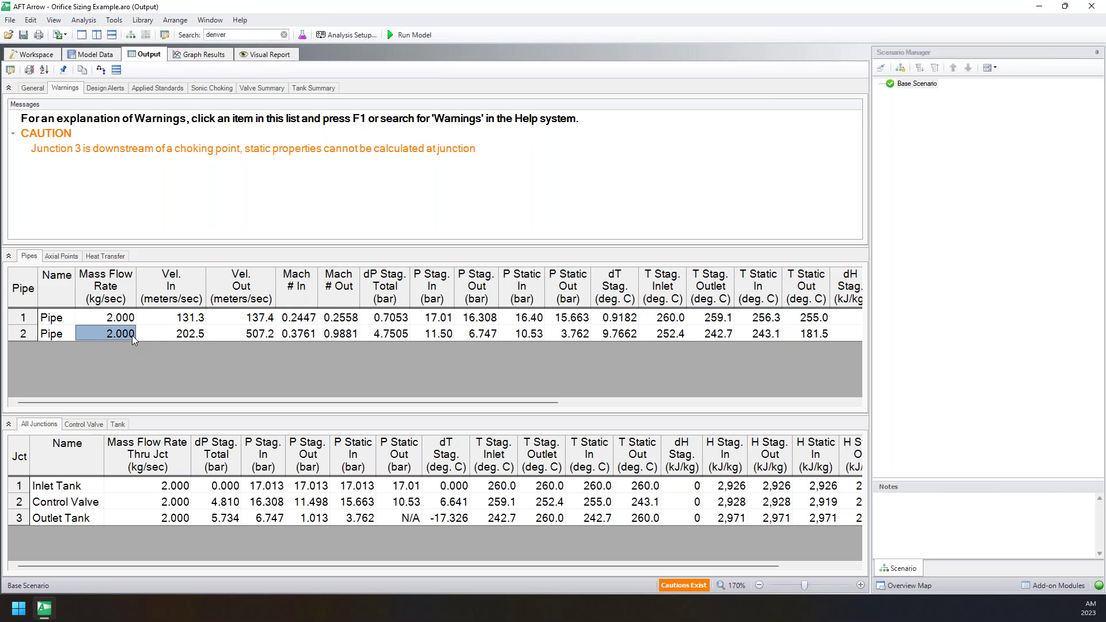
pyautogui.click(151, 320)
pyautogui.click(252, 322)
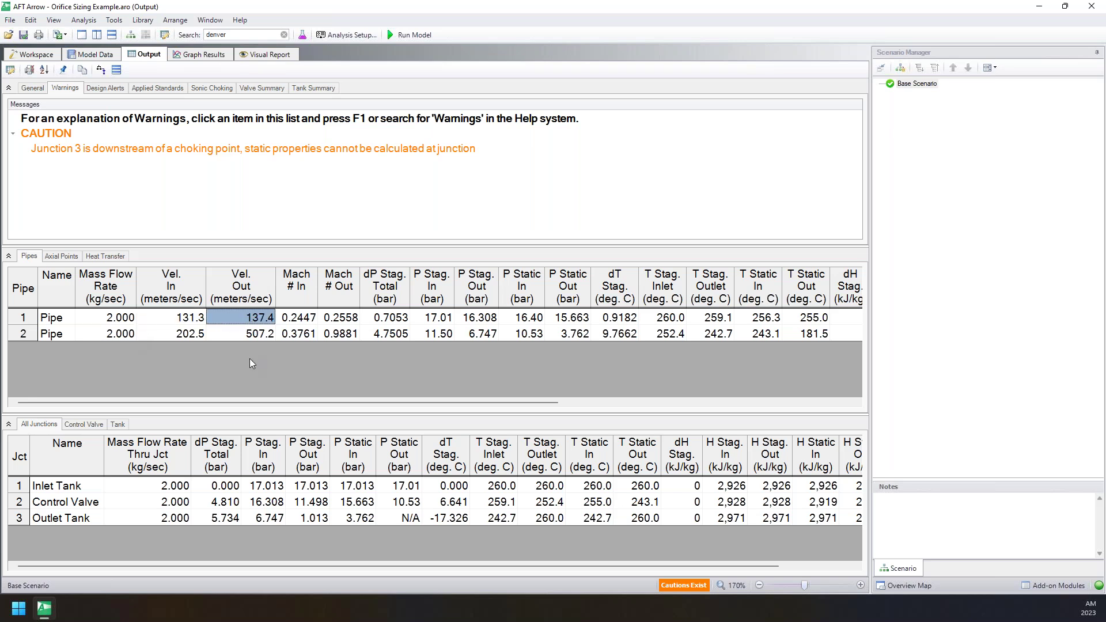
pyautogui.click(311, 319)
pyautogui.moveTo(316, 321); pyautogui.dragTo(340, 321)
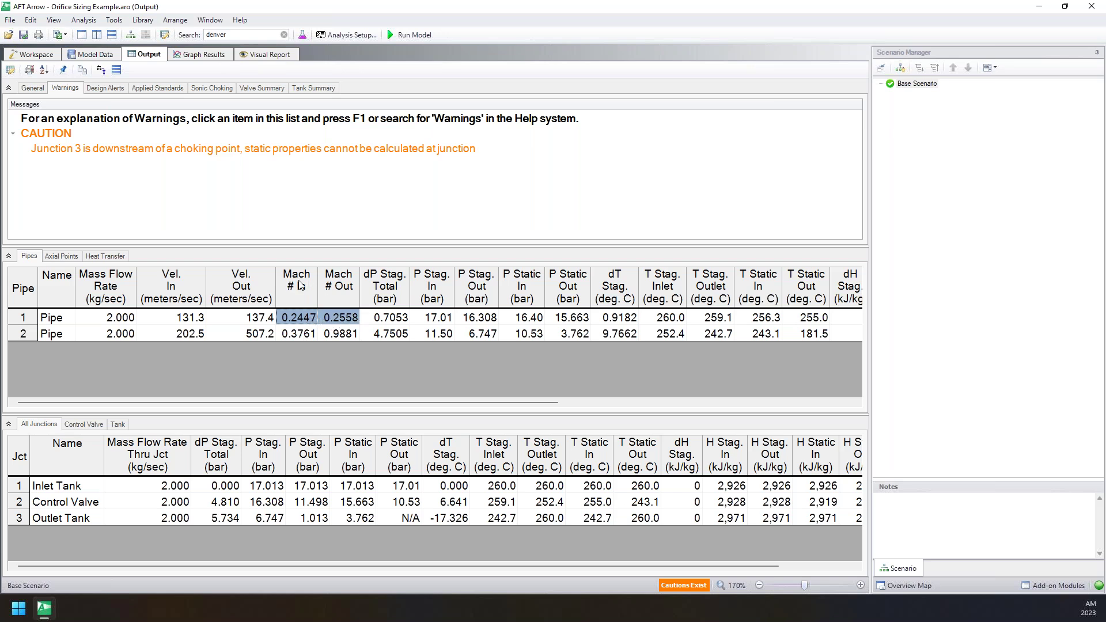
pyautogui.press('Left')
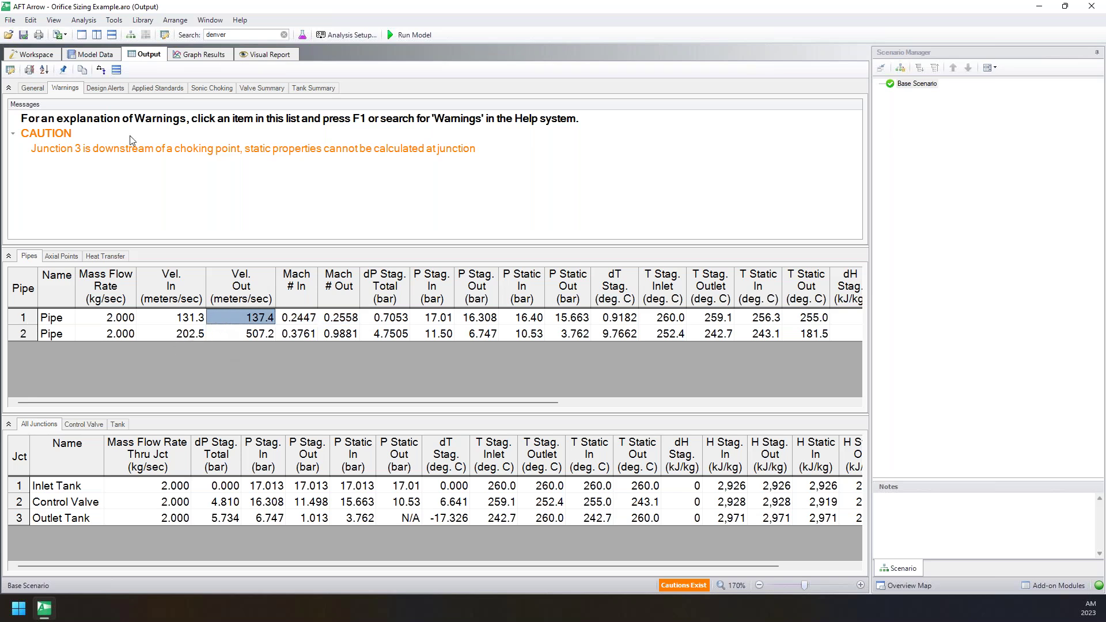
# Place the output beside the workspace, examine the control valve's K and estimated Cv in the valve summary, and restore the output to full width.
pyautogui.moveTo(144, 55); pyautogui.dragTo(457, 320)
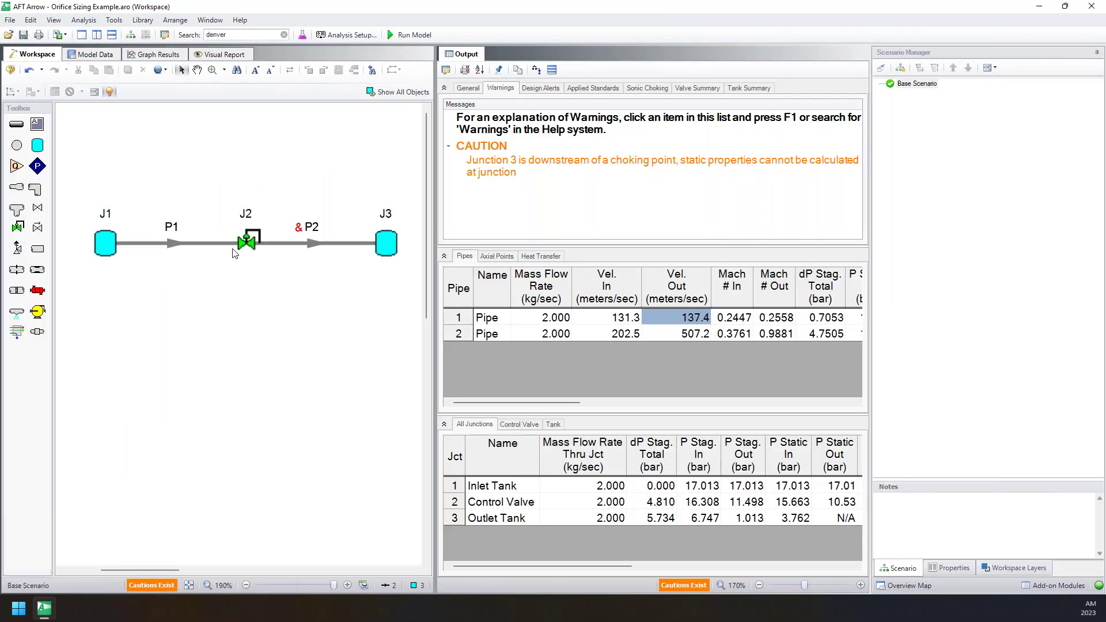
pyautogui.click(673, 323)
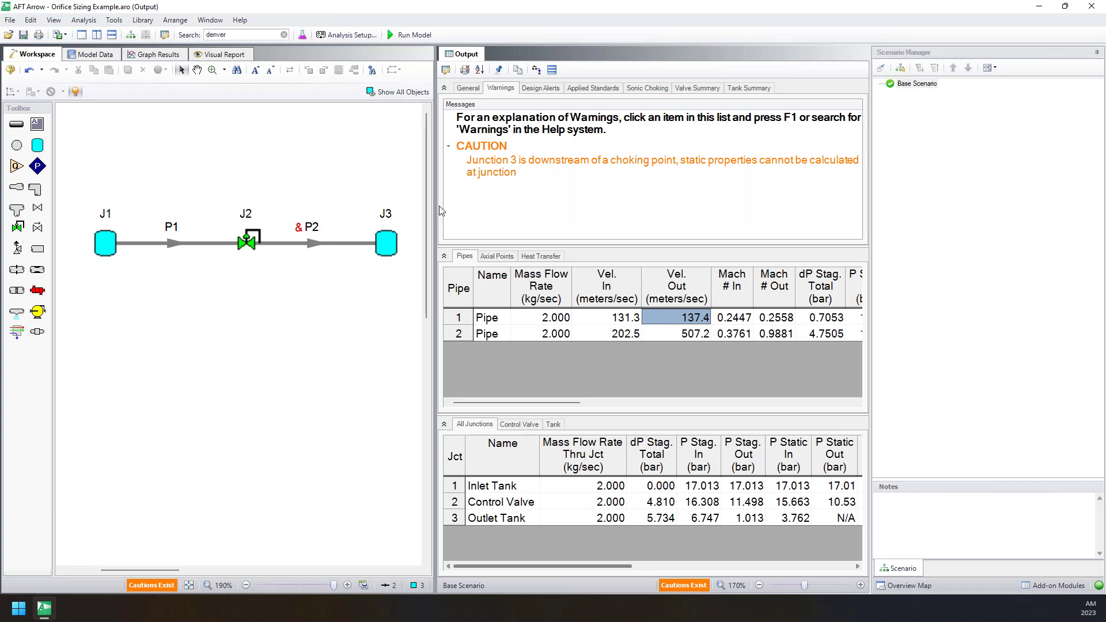
pyautogui.click(689, 92)
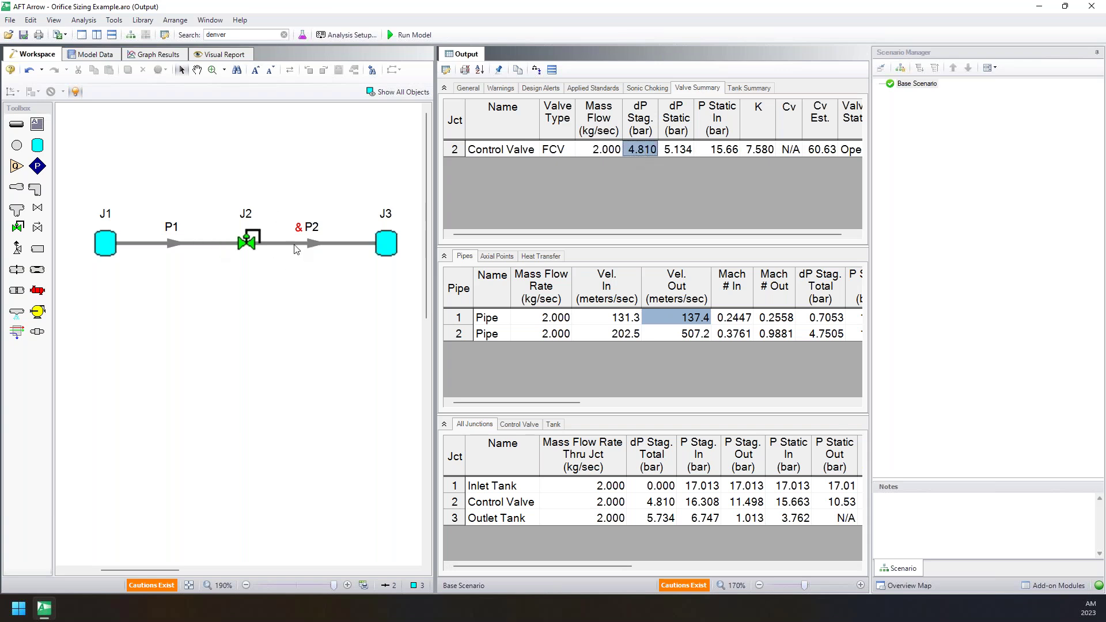
pyautogui.click(765, 151)
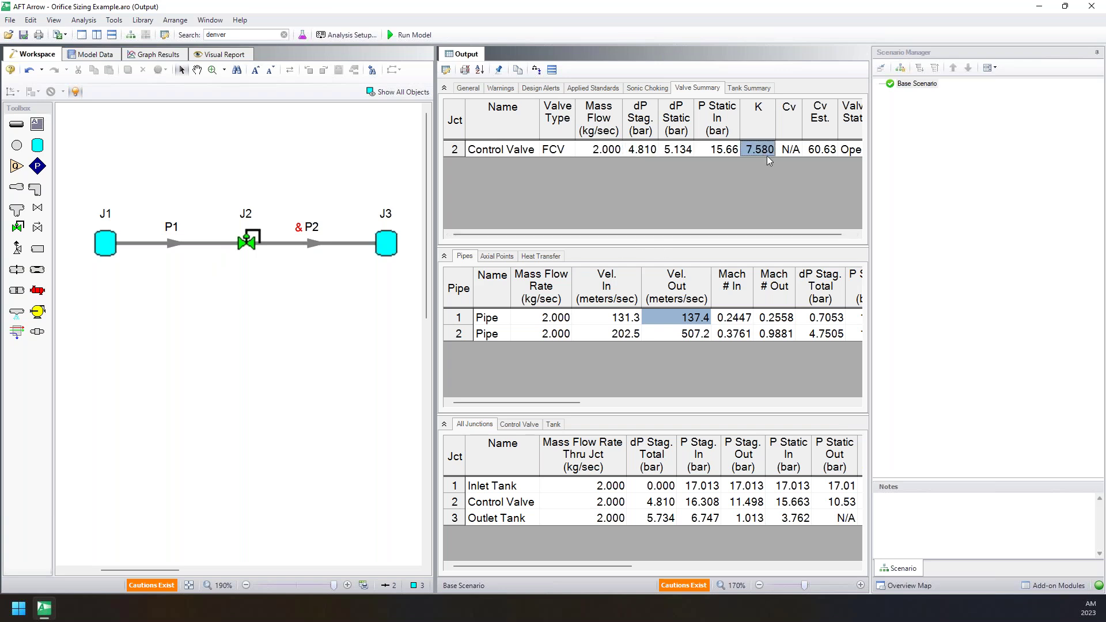
pyautogui.click(822, 150)
pyautogui.moveTo(817, 232); pyautogui.dragTo(829, 232)
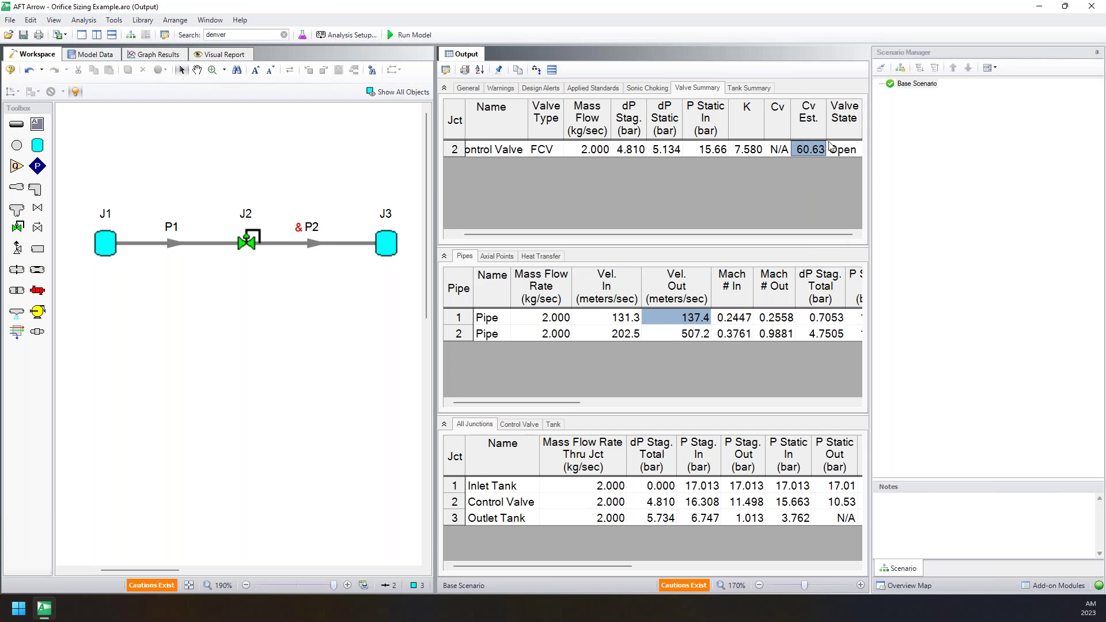
pyautogui.click(149, 37)
pyautogui.click(151, 40)
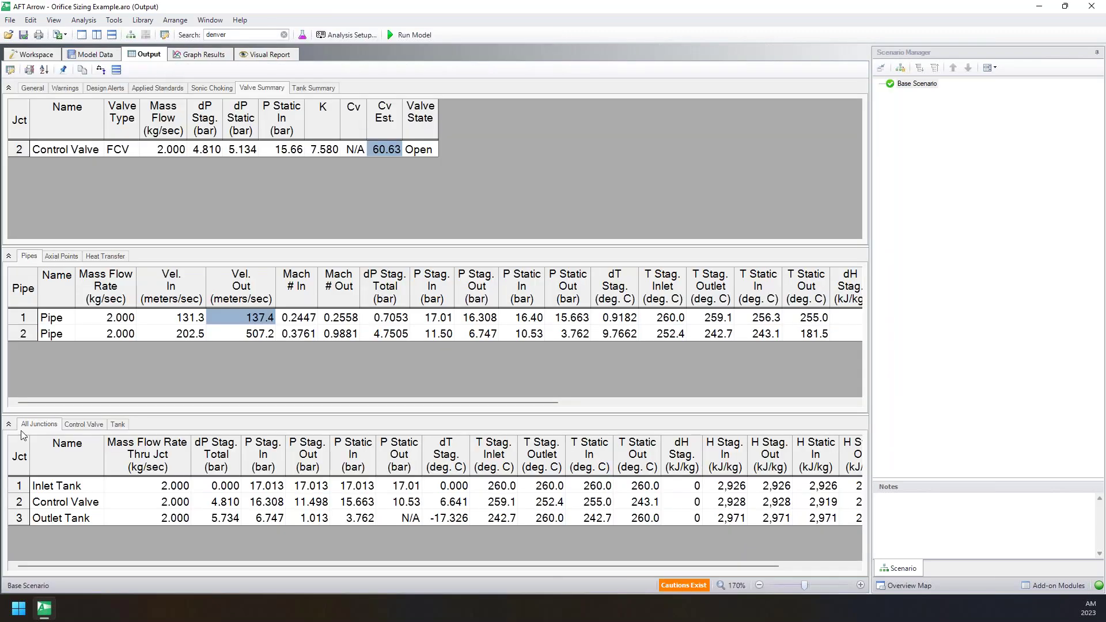
# Copy the whole pipe results table, switch to Excel, paste it at cell C7, and move the workbook out of the way.
pyautogui.click(31, 292)
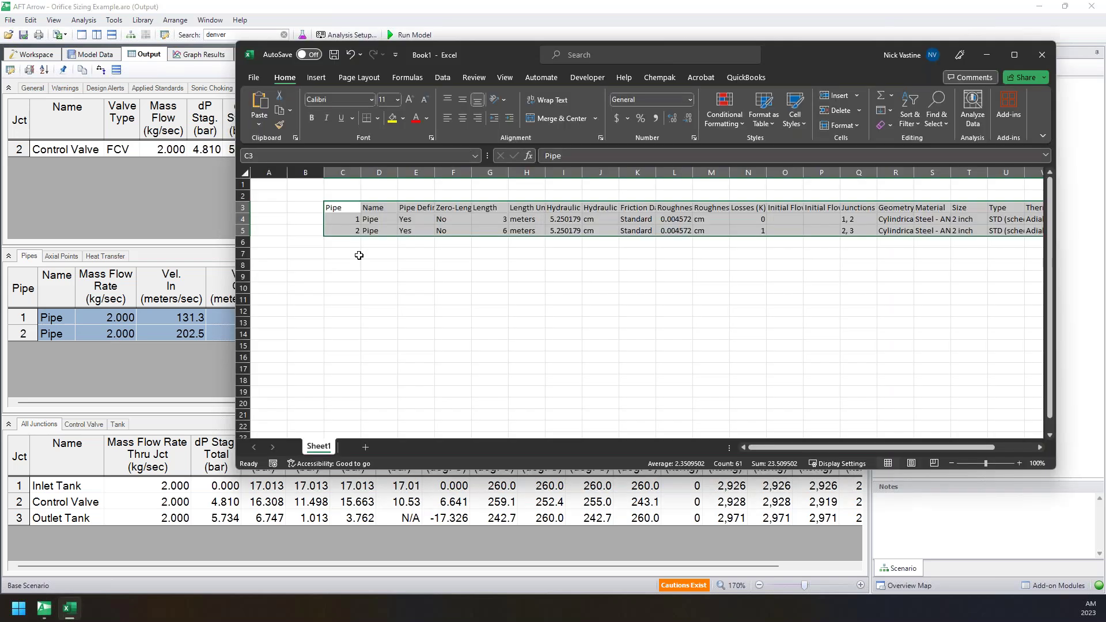
pyautogui.click(358, 253)
pyautogui.hotkey('ctrl', 'v')
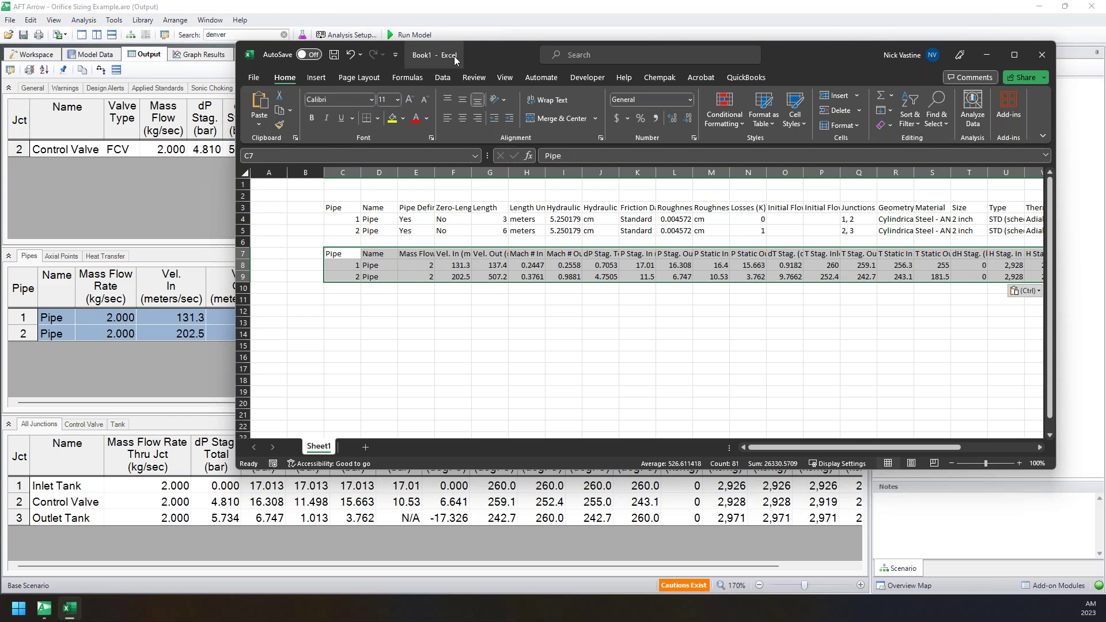
pyautogui.moveTo(495, 61); pyautogui.dragTo(1105, 242)
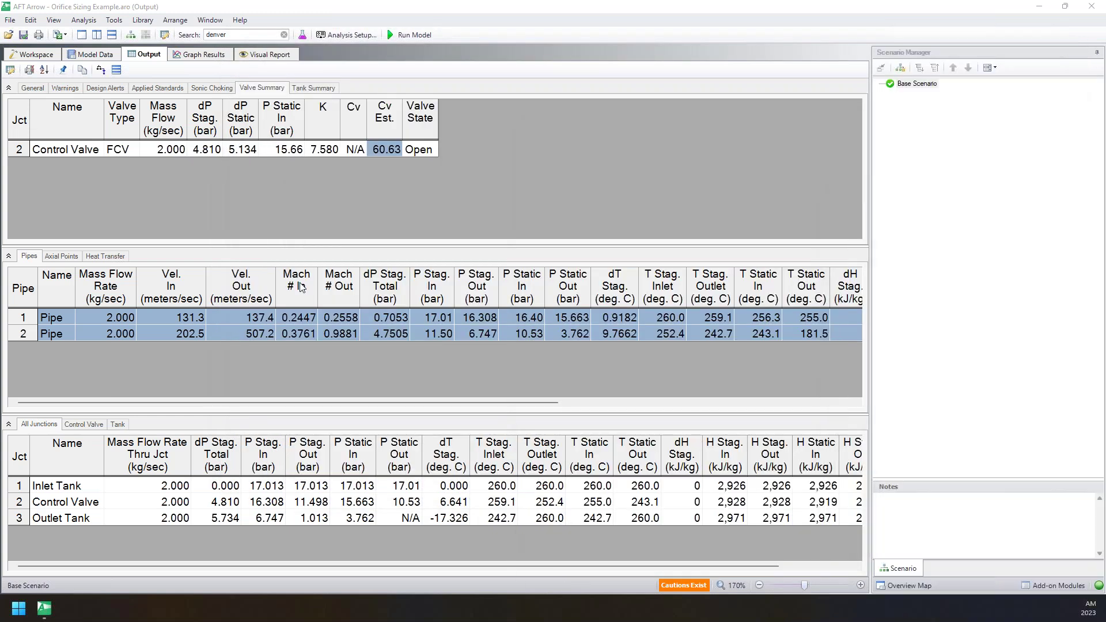
# Change the units of the inlet velocity column in the pipe results to feet/sec.
pyautogui.click(189, 286)
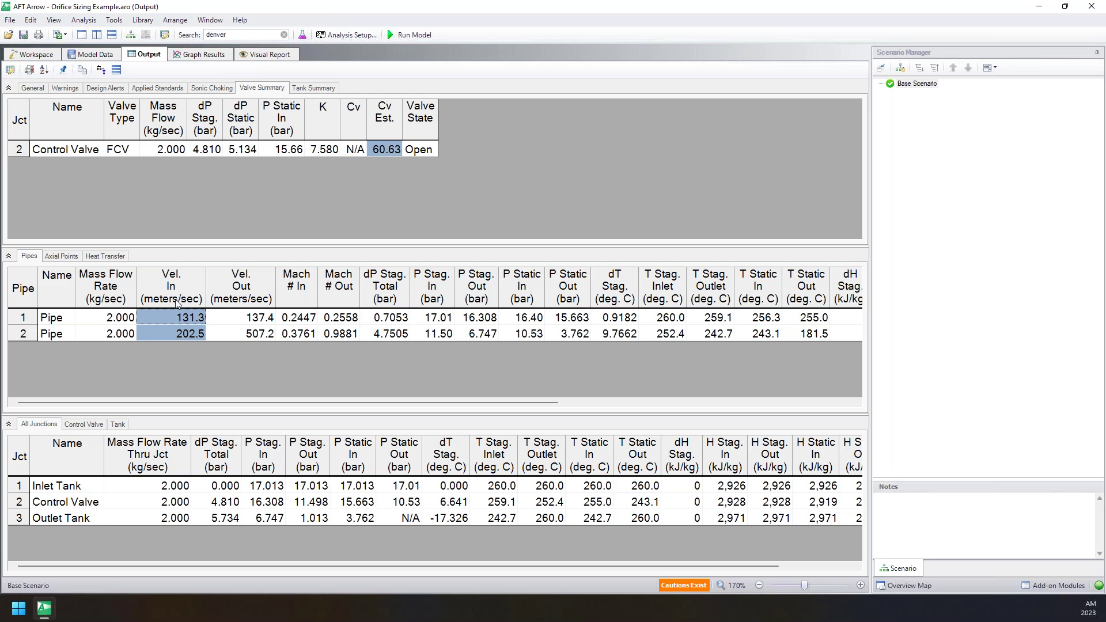
pyautogui.doubleClick(178, 285)
pyautogui.moveTo(480, 240); pyautogui.dragTo(252, 246)
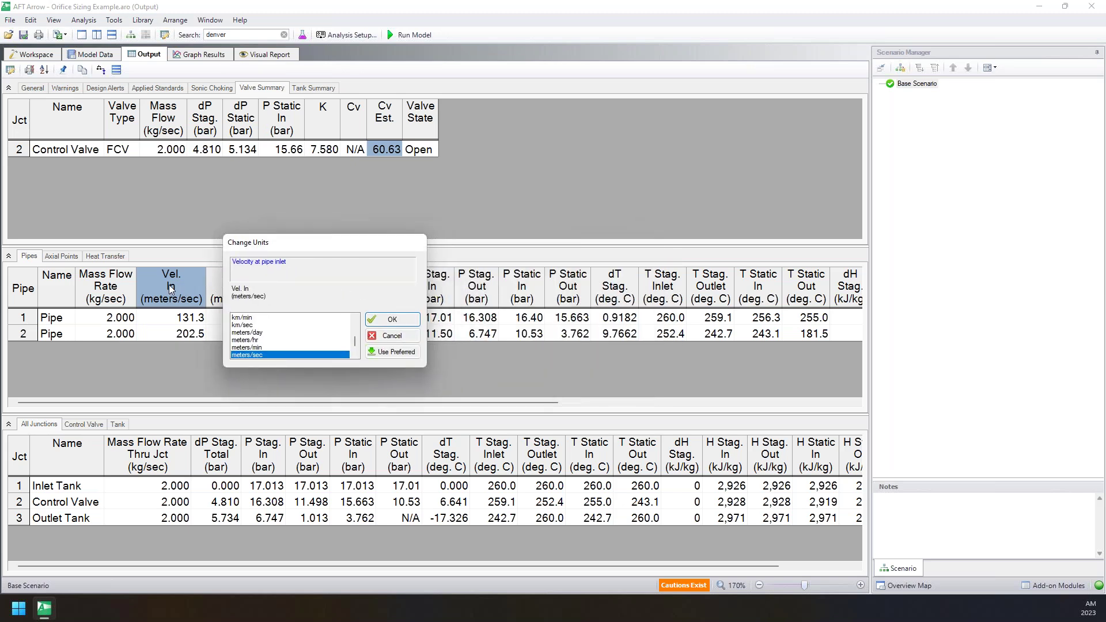
pyautogui.scroll(3, 312, 349)
pyautogui.scroll(-1, 312, 349)
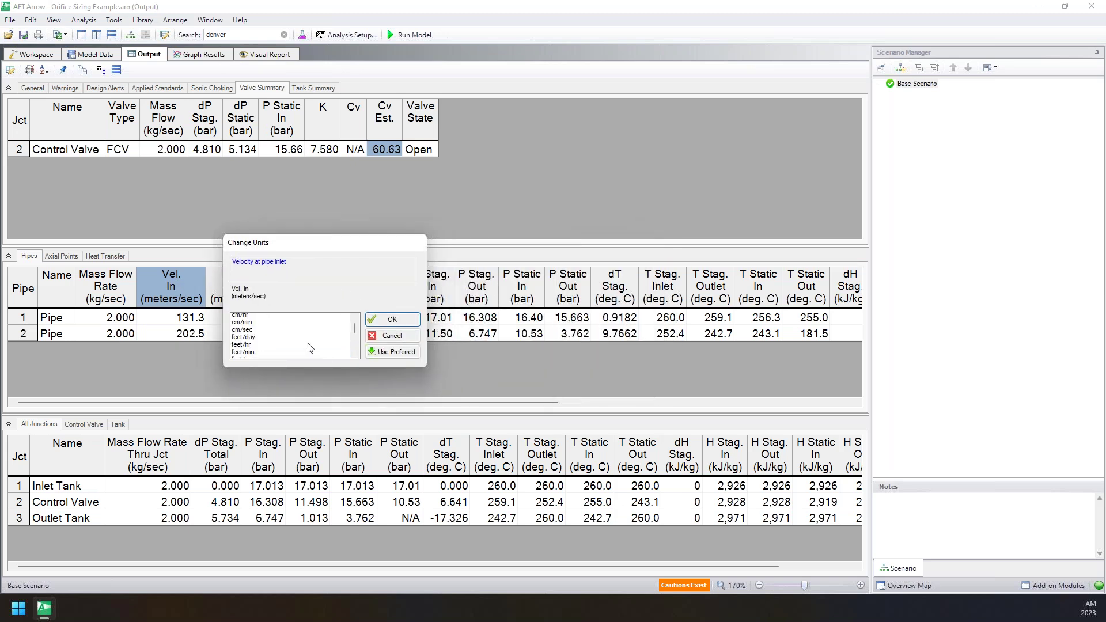
pyautogui.click(246, 326)
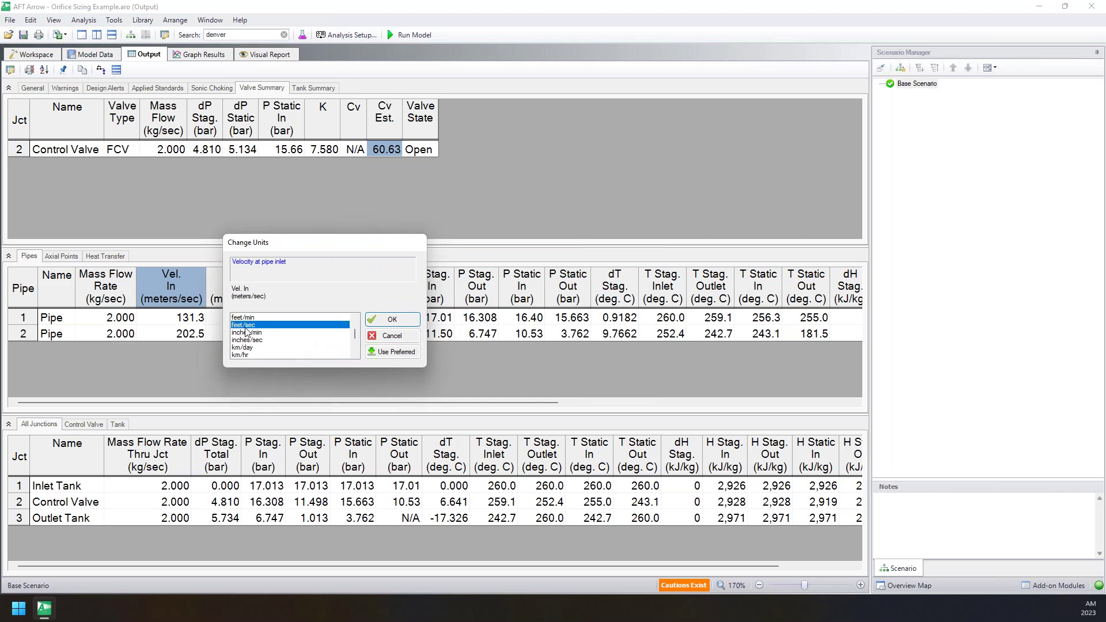
pyautogui.click(388, 319)
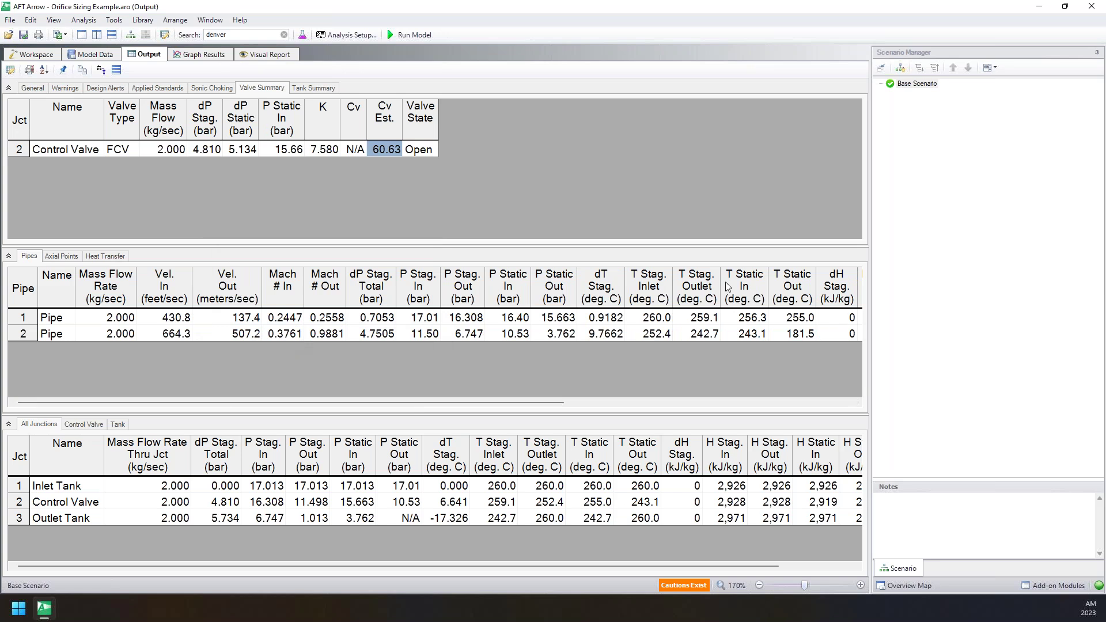
# View the unit choices for the pipes' total stagnation pressure drop without changing the unit.
pyautogui.doubleClick(374, 289)
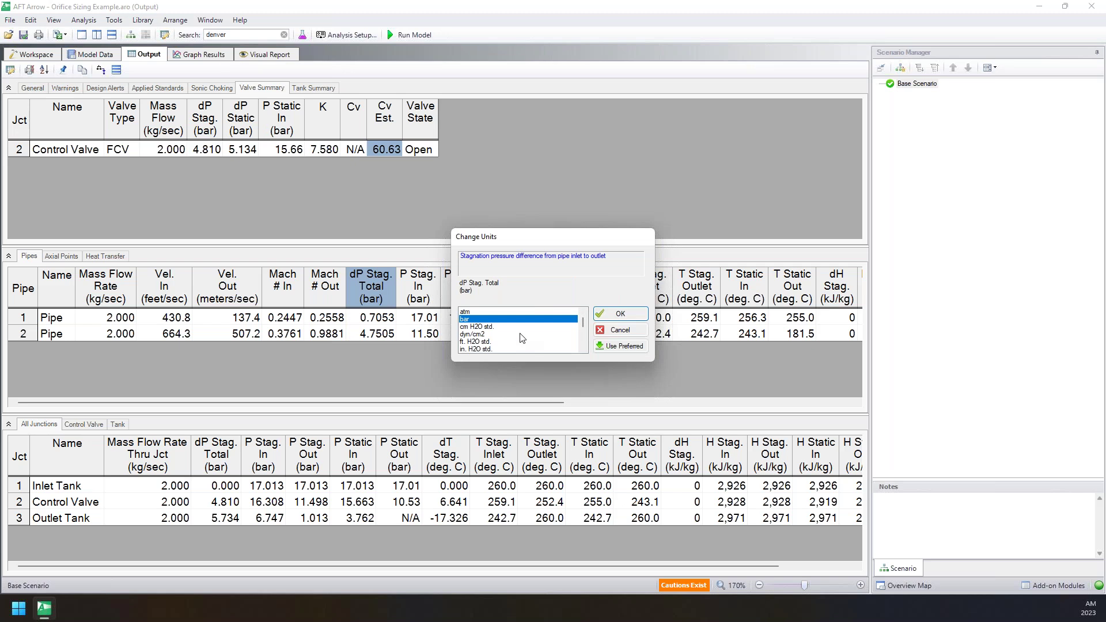
pyautogui.click(614, 330)
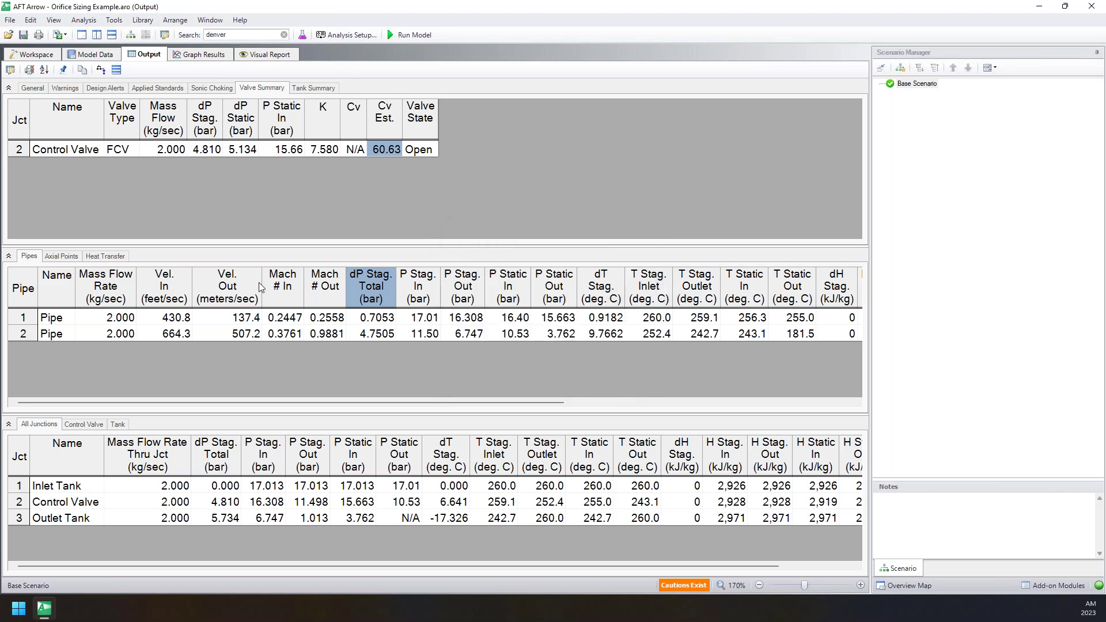
# Open Output Control beside the pipe results and examine the Name of Pipe and Mass Flow Rate entries among the displayed pipe parameters.
pyautogui.click(176, 296)
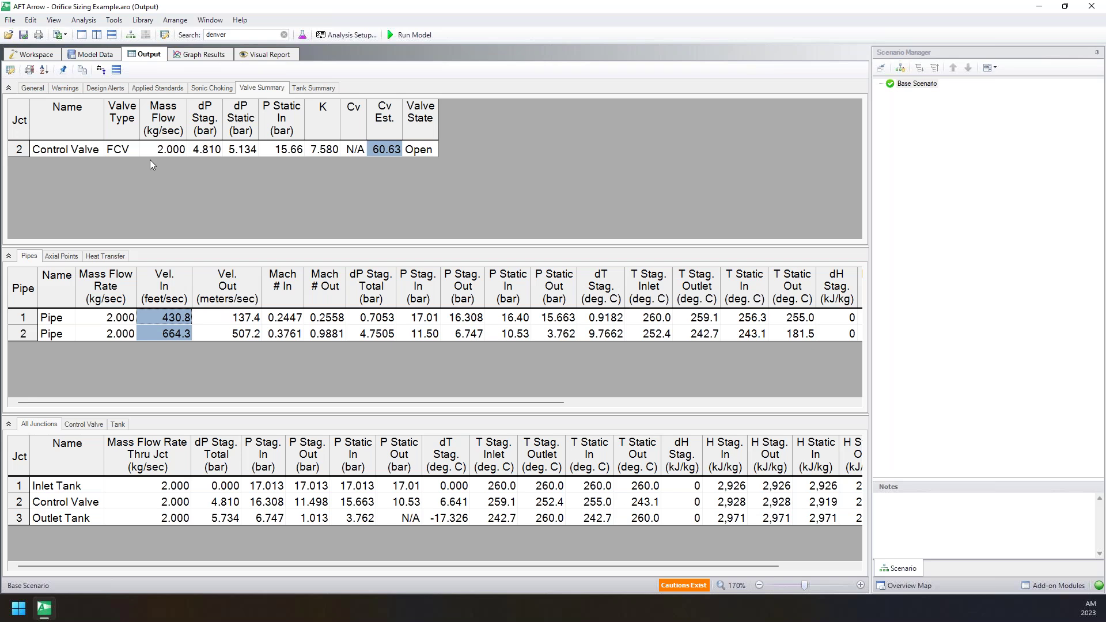
pyautogui.click(9, 70)
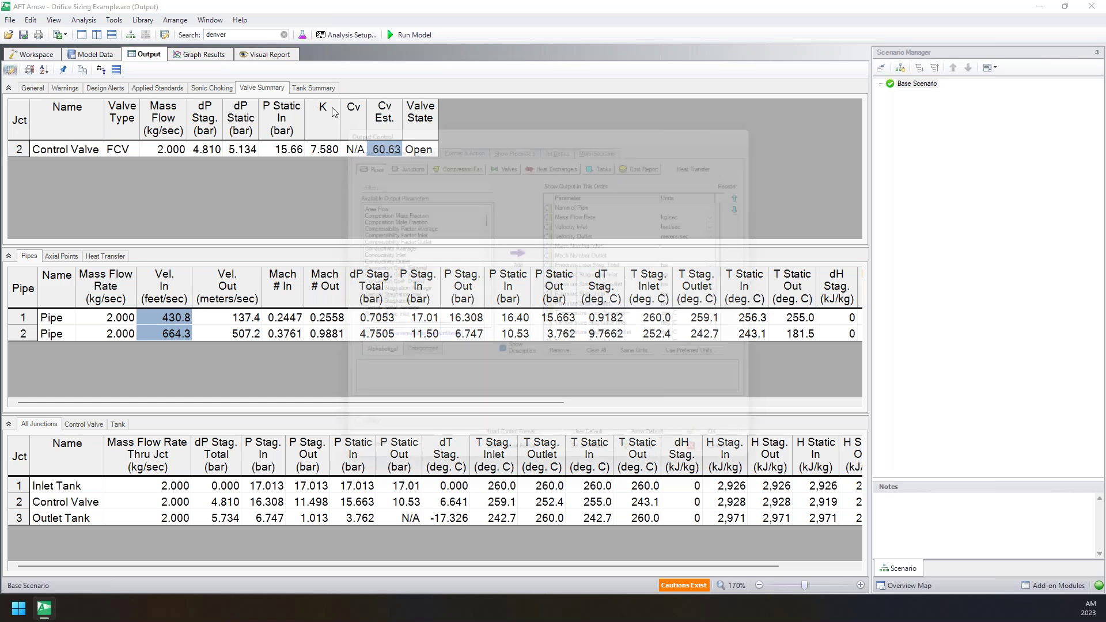
pyautogui.moveTo(357, 120); pyautogui.dragTo(476, 100)
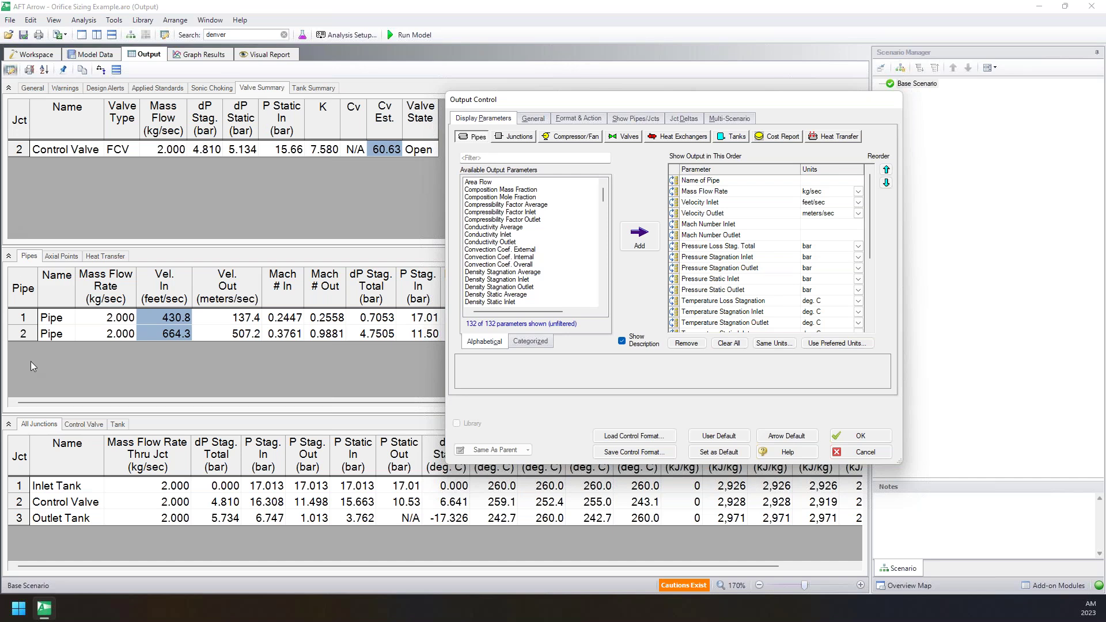
pyautogui.click(697, 183)
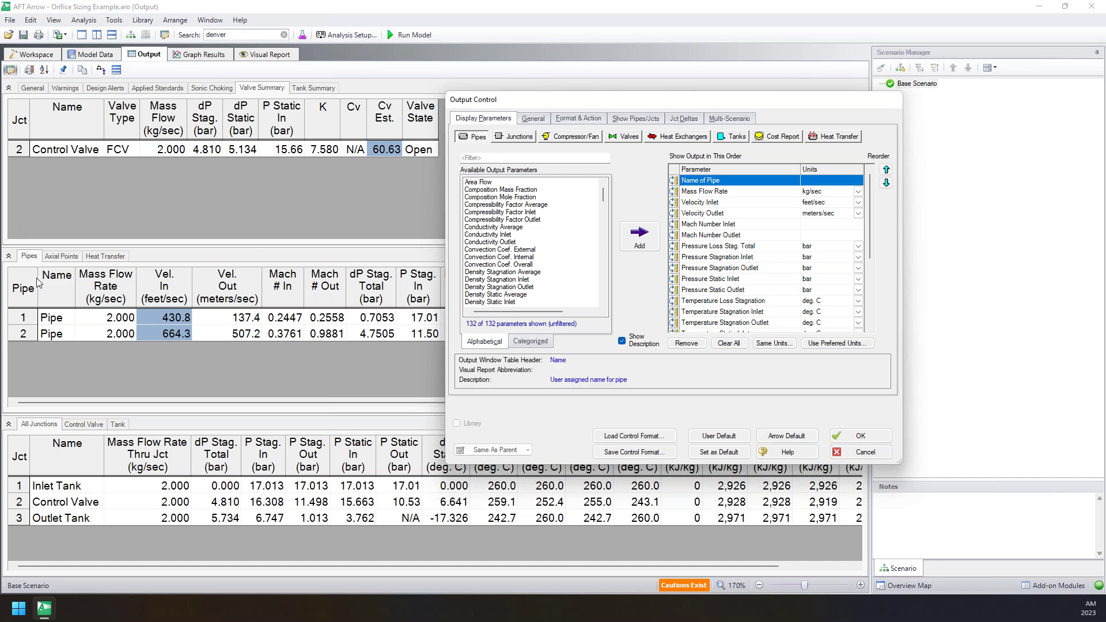
pyautogui.click(705, 192)
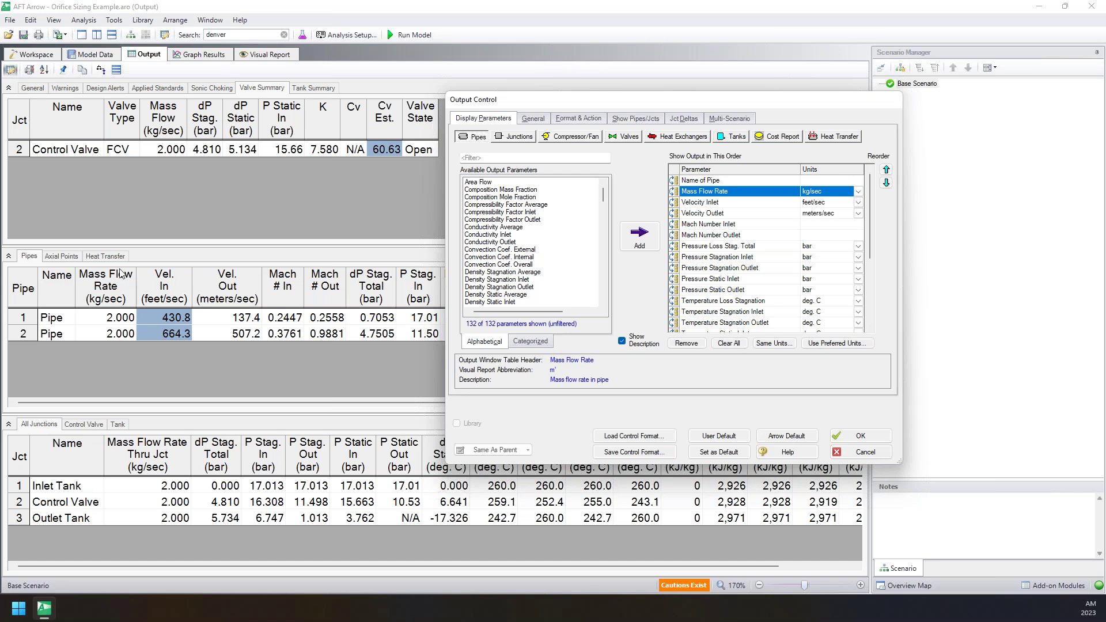
# Set the units of the displayed Velocity Inlet parameter for pipes to meters/sec.
pyautogui.click(723, 205)
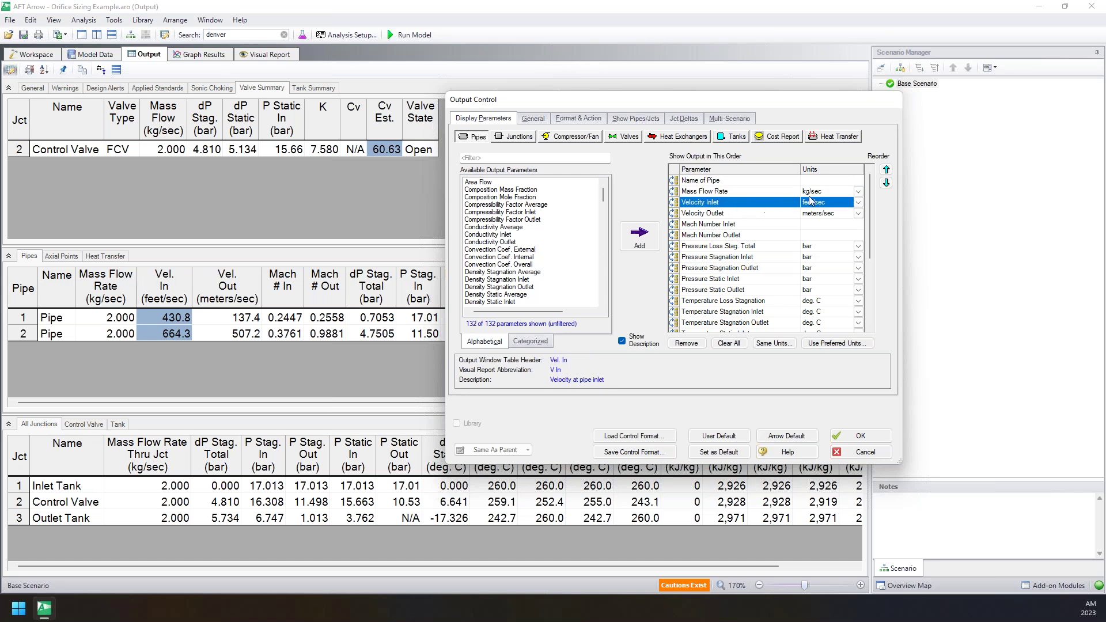
pyautogui.click(858, 202)
pyautogui.scroll(-2, 832, 248)
pyautogui.click(836, 270)
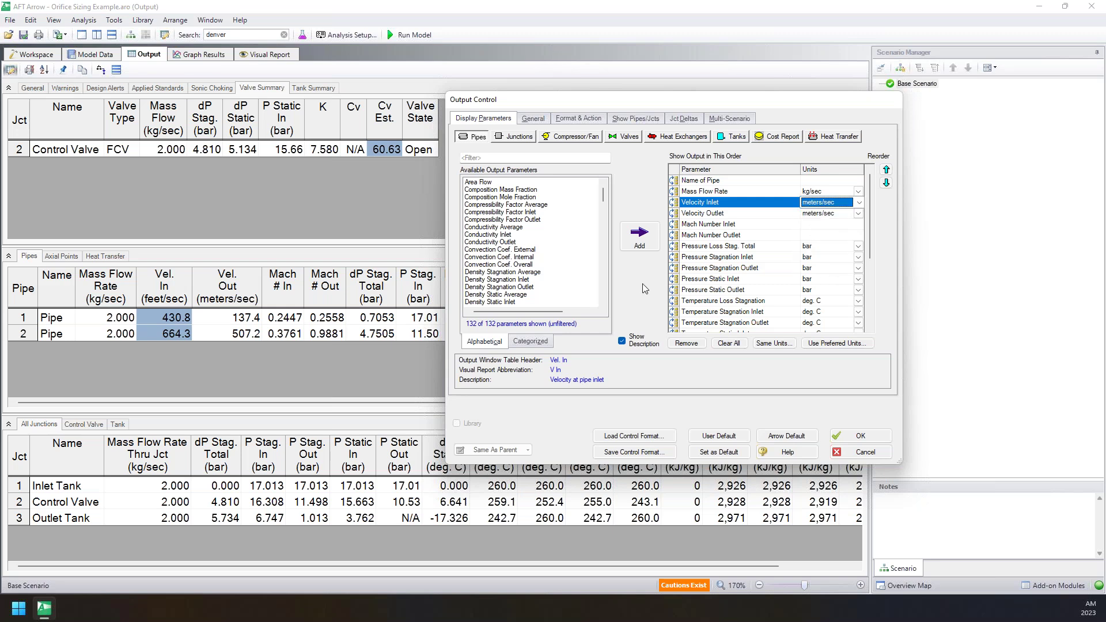
# Look through the displayed pipe parameters and the alphabetical list of available output parameters, moving the dialog to compare with the results.
pyautogui.scroll(-4, 741, 208)
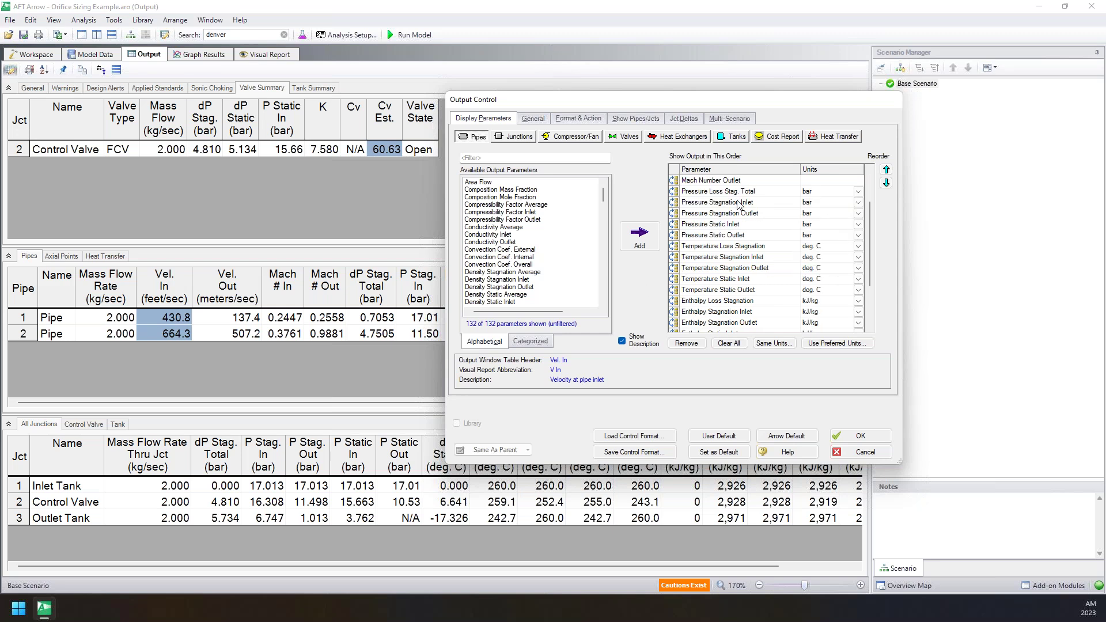
pyautogui.moveTo(638, 105); pyautogui.dragTo(829, 117)
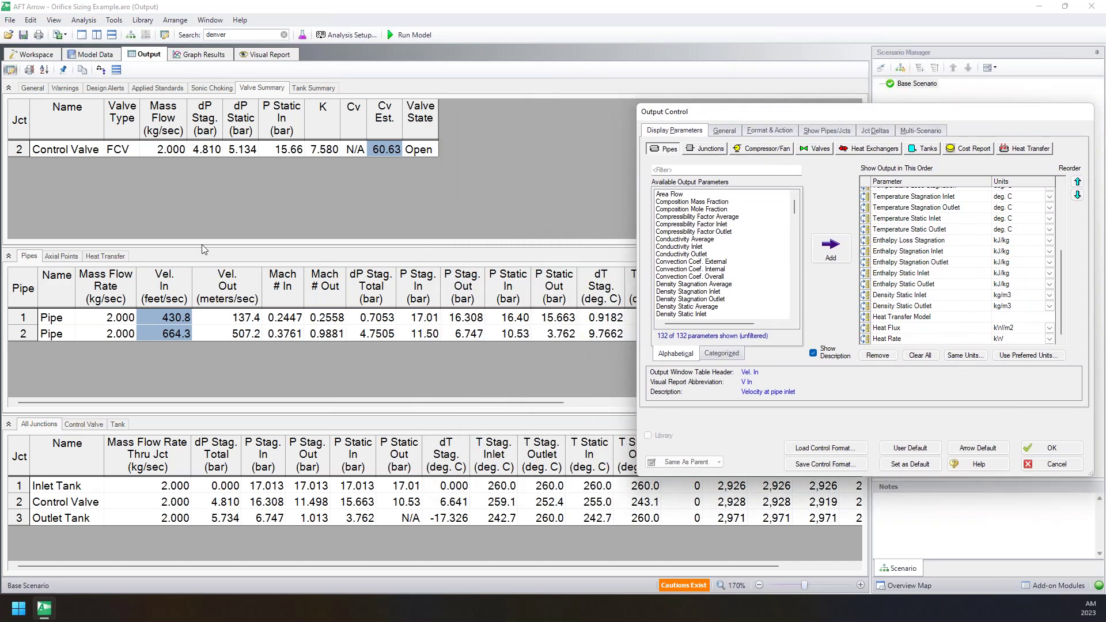
pyautogui.moveTo(644, 114); pyautogui.dragTo(453, 115)
pyautogui.click(497, 195)
pyautogui.scroll(-8, 510, 242)
pyautogui.scroll(-12, 520, 261)
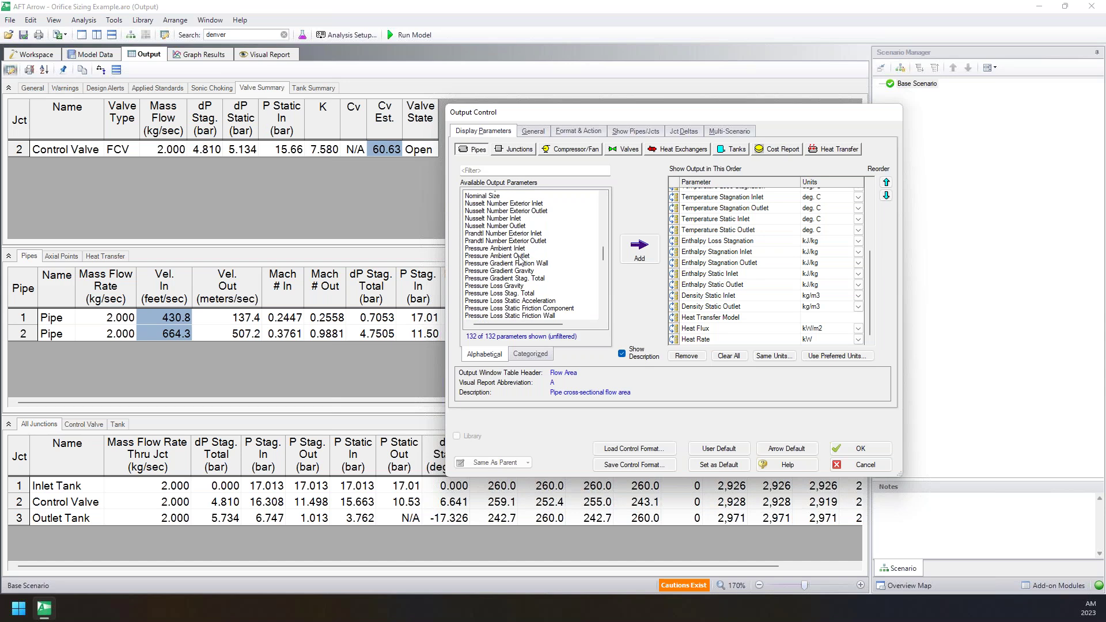
pyautogui.scroll(-10, 521, 261)
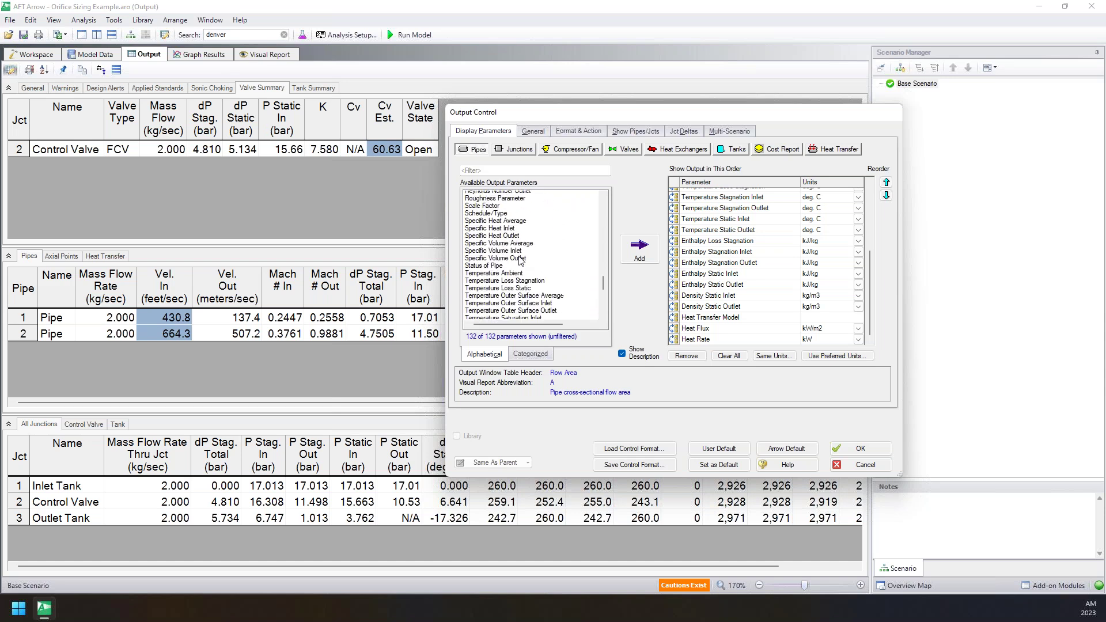
# Filter the available pipe parameters by "veloci", add a second Velocity Inlet entry, and place it directly below the existing one.
pyautogui.click(472, 170)
pyautogui.write('veloci')
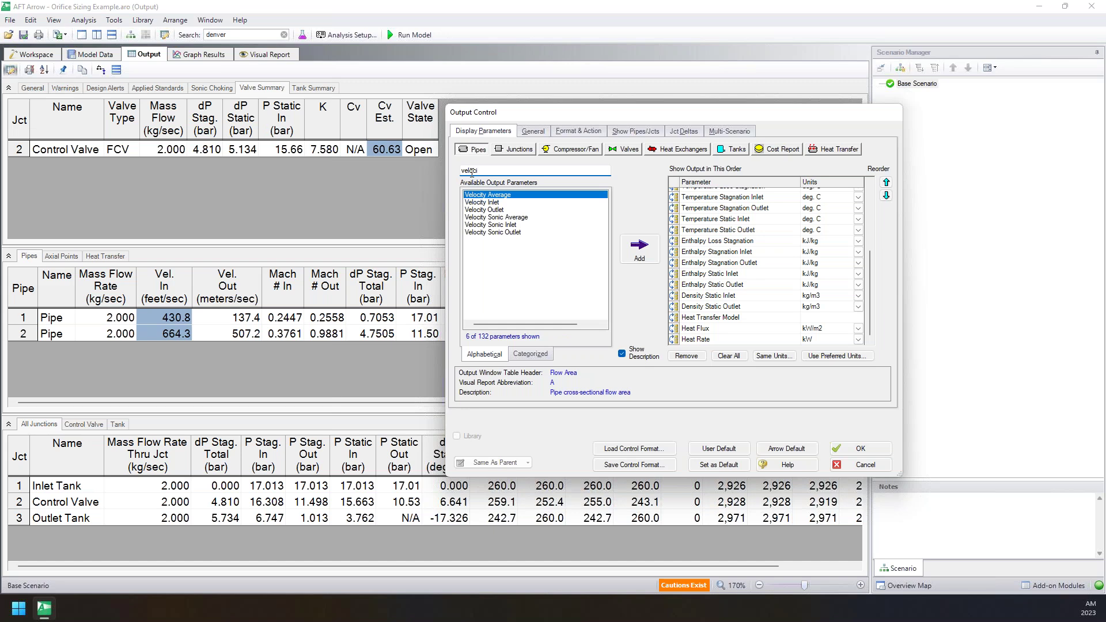
pyautogui.click(482, 202)
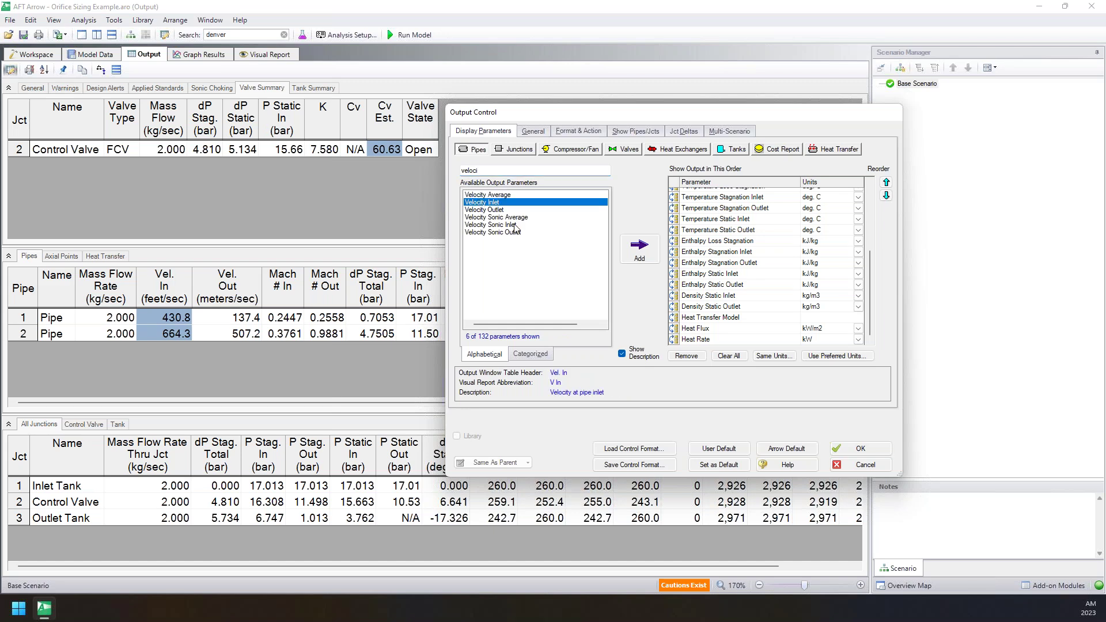
pyautogui.click(640, 253)
pyautogui.moveTo(675, 339); pyautogui.dragTo(676, 221)
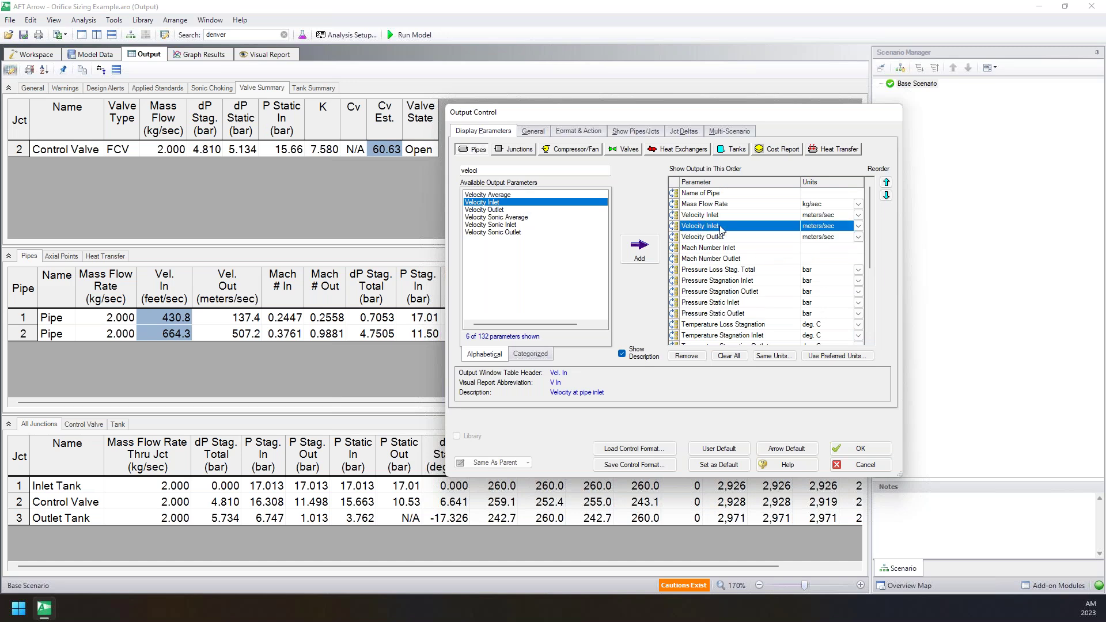
# Set the second Velocity Inlet entry to feet/sec, apply the output settings, and compare the two inlet velocity columns.
pyautogui.click(859, 226)
pyautogui.scroll(4, 842, 253)
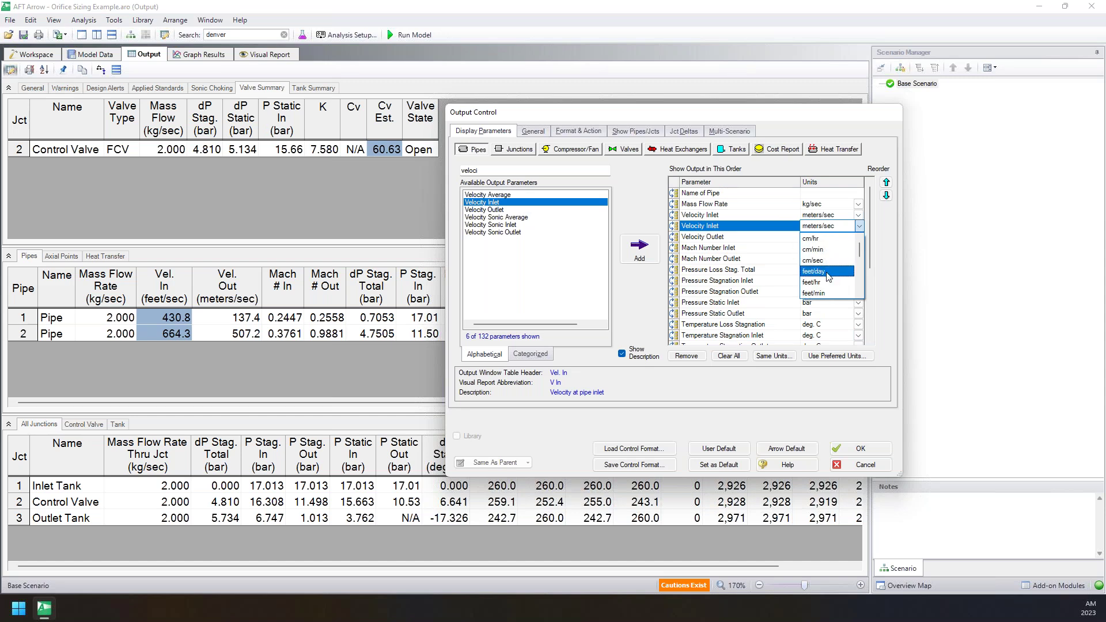
pyautogui.scroll(-3, 822, 268)
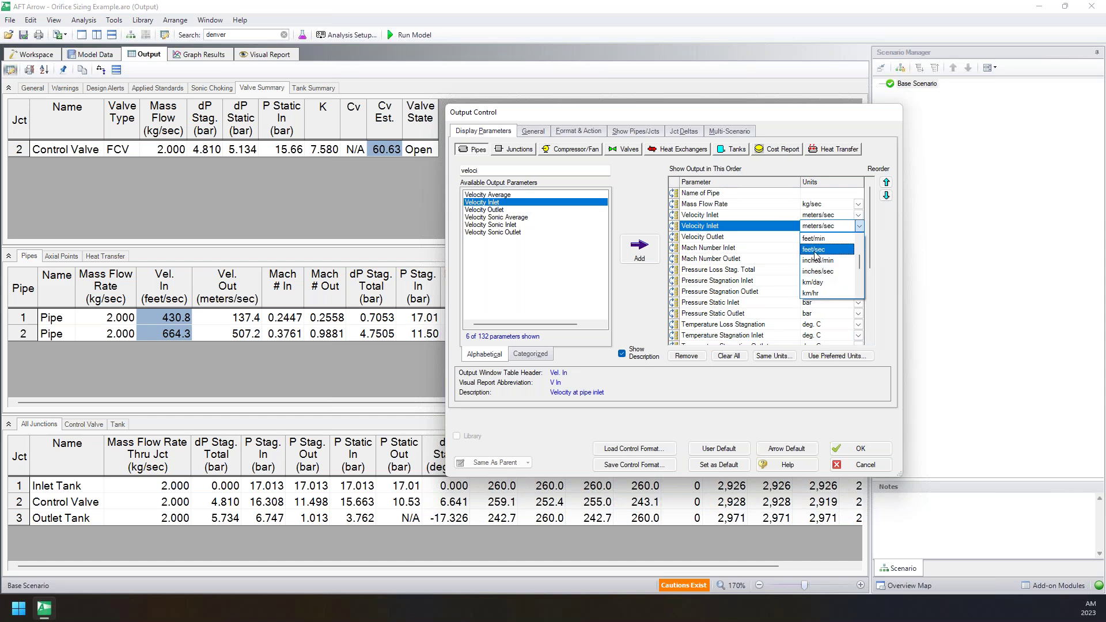
pyautogui.click(817, 250)
pyautogui.click(859, 449)
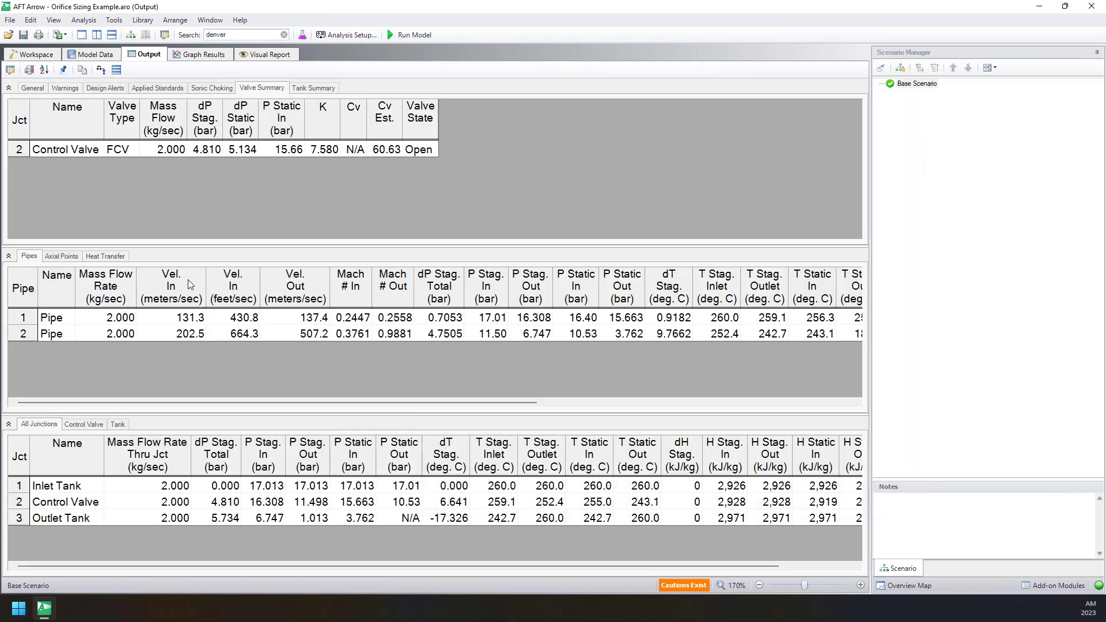
pyautogui.click(188, 284)
pyautogui.click(248, 291)
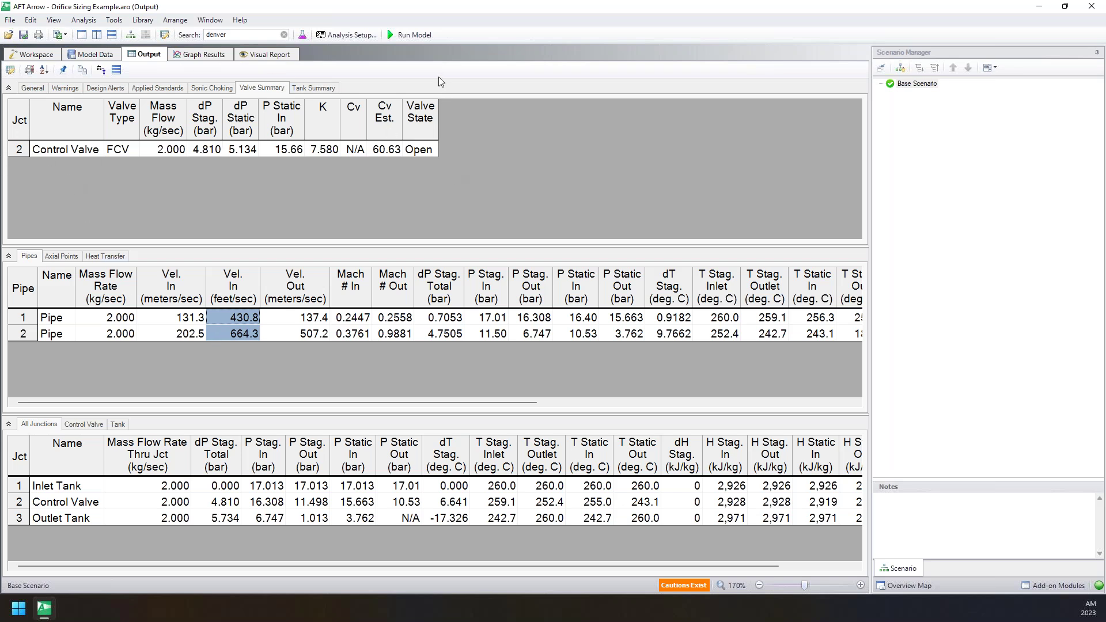
# Look at control valve J2 and the Orifice junction type in the workspace, and return to the output.
pyautogui.click(28, 59)
pyautogui.click(255, 219)
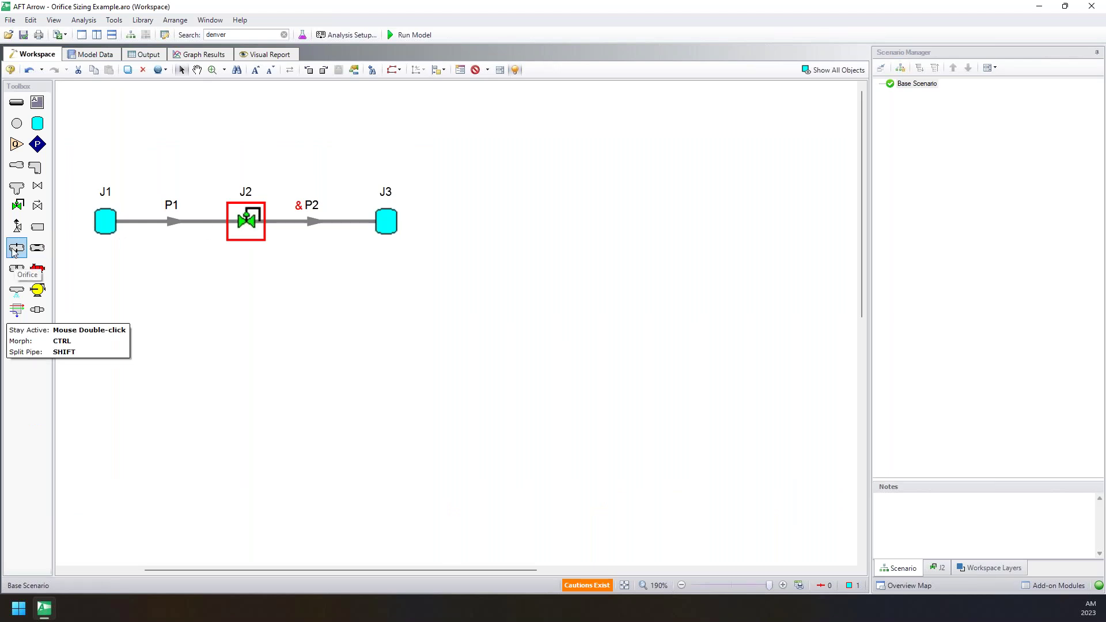
pyautogui.click(144, 55)
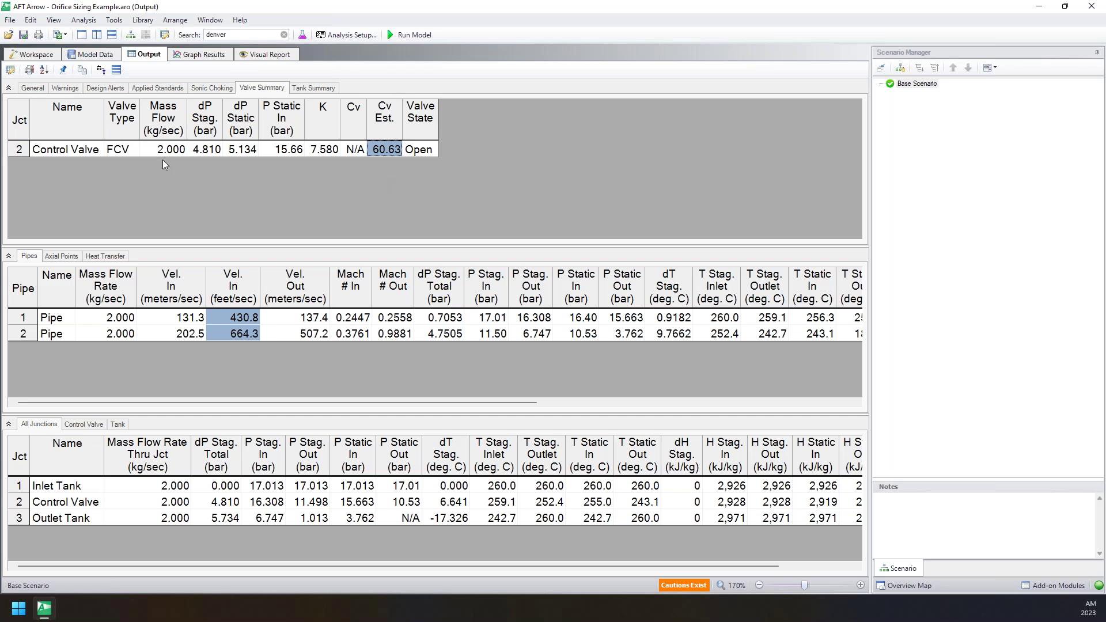
# Add Equivalent Orifice Area and Equivalent Orifice Diameter to the displayed valve parameters, filtering by "orif", and apply the output settings.
pyautogui.click(10, 71)
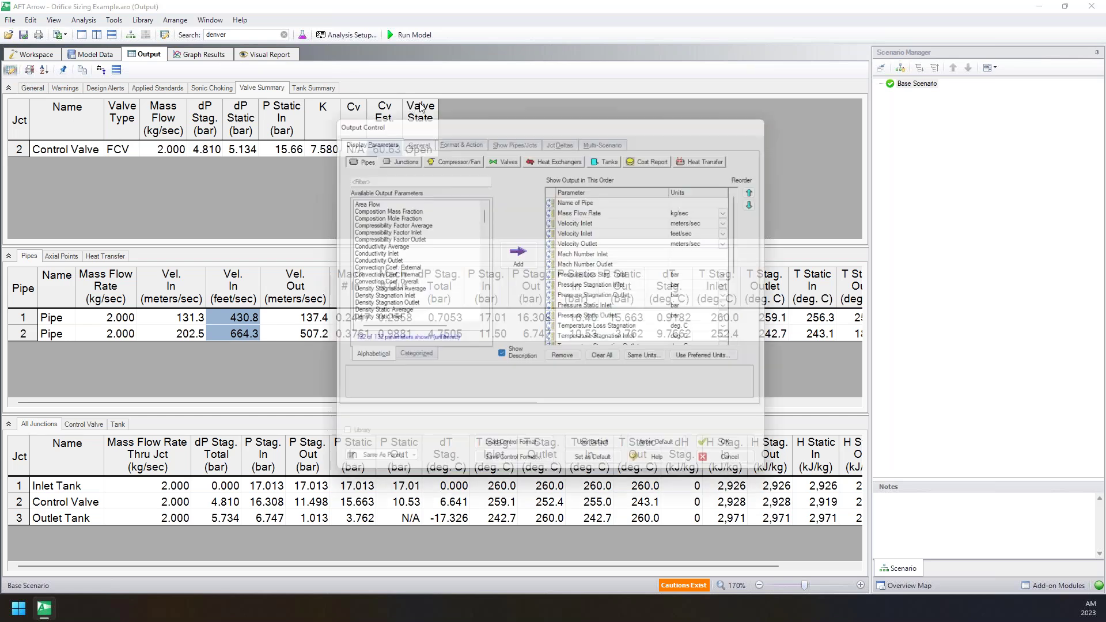
pyautogui.moveTo(618, 152); pyautogui.dragTo(608, 108)
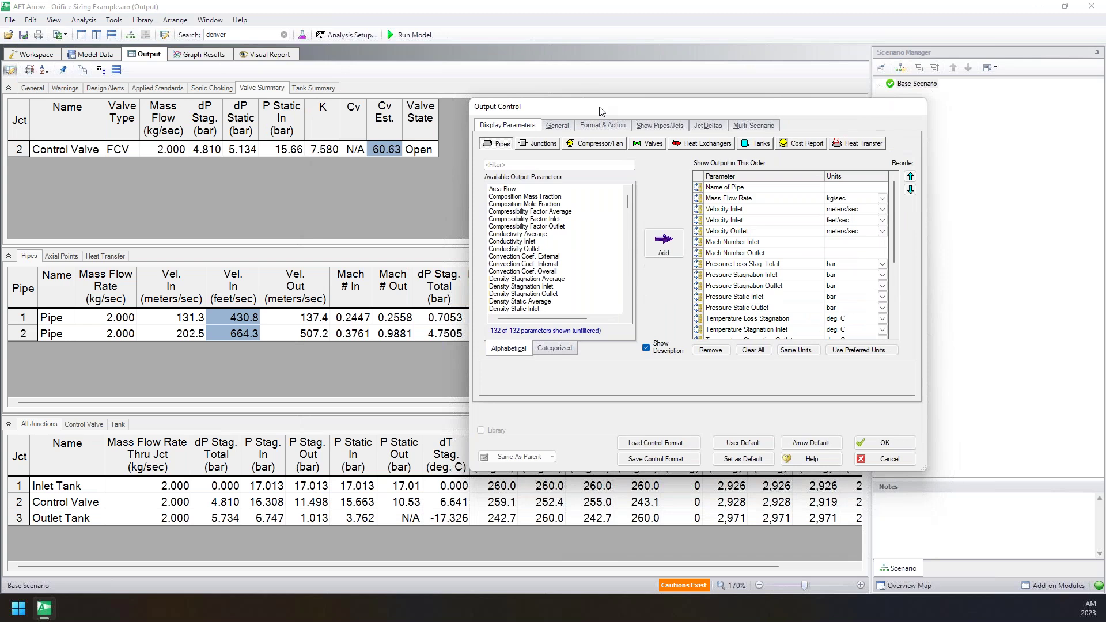
pyautogui.click(501, 147)
pyautogui.click(647, 146)
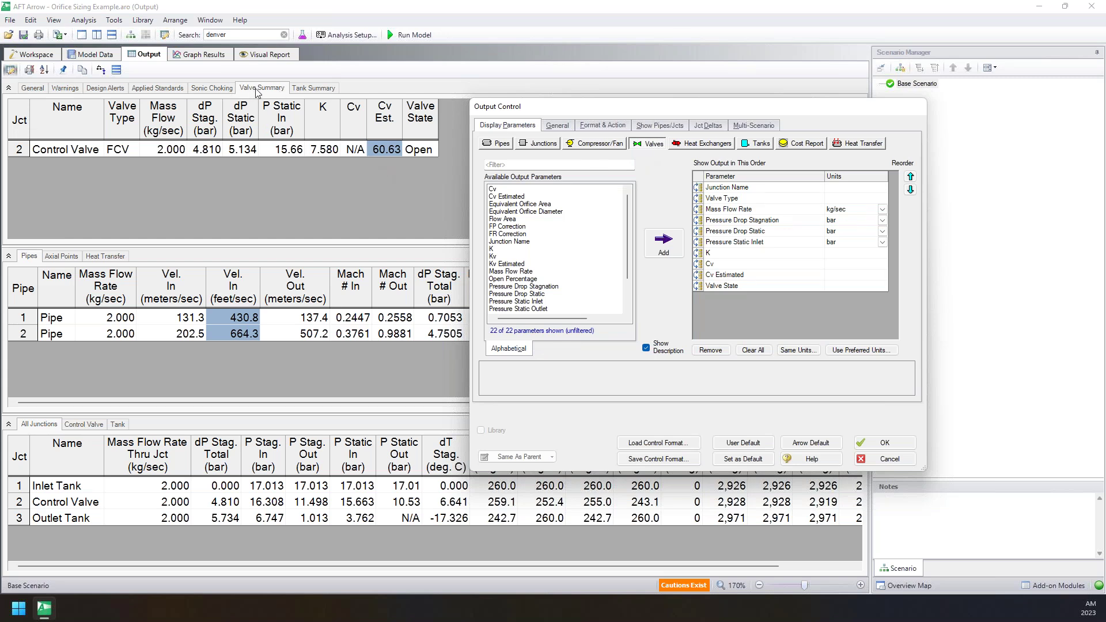
pyautogui.click(520, 163)
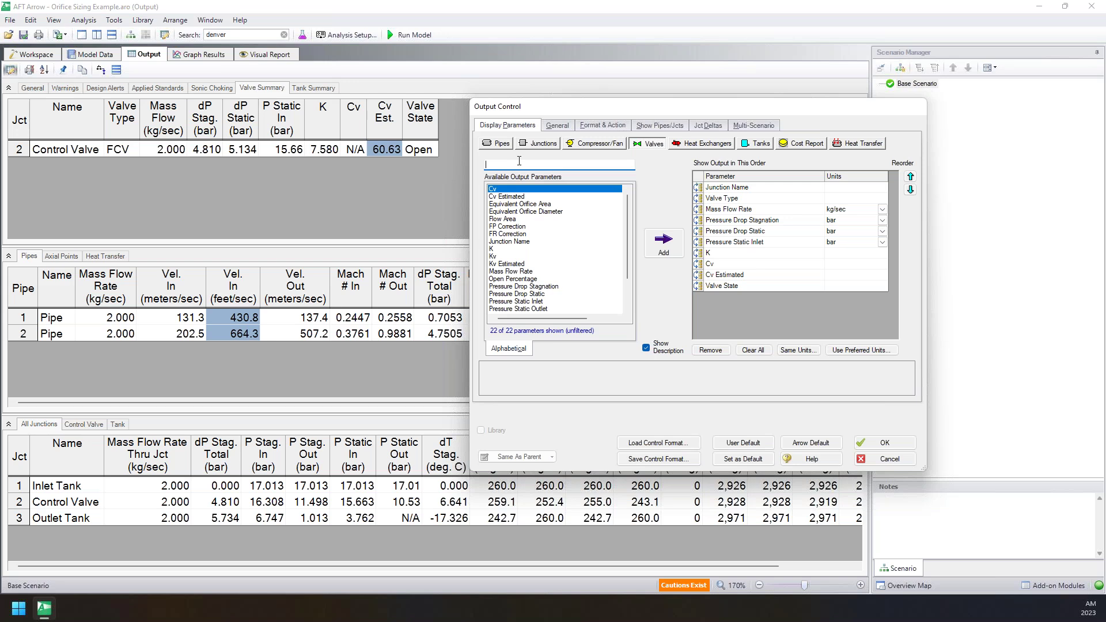
pyautogui.write('orif')
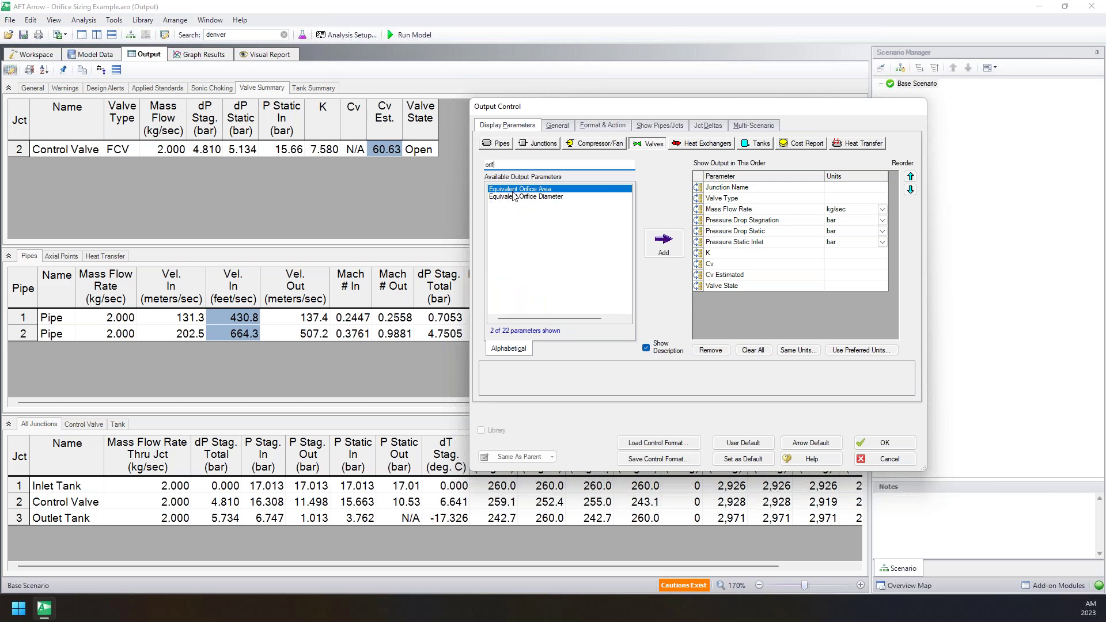
pyautogui.keyDown('shift'); pyautogui.click(514, 197); pyautogui.keyUp('shift')
pyautogui.click(664, 242)
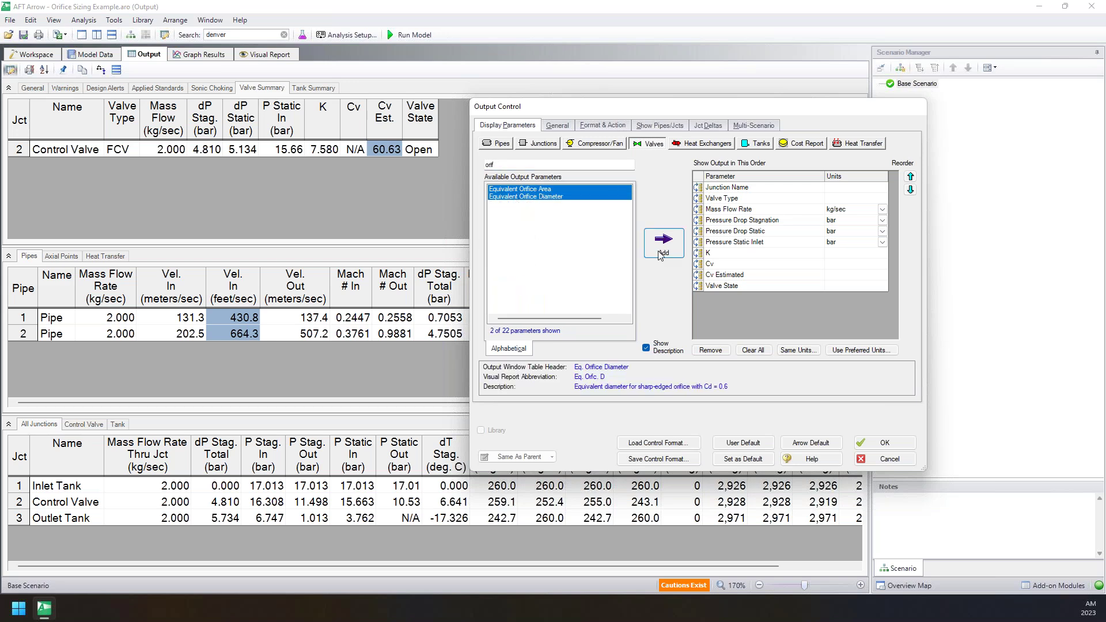
pyautogui.click(885, 443)
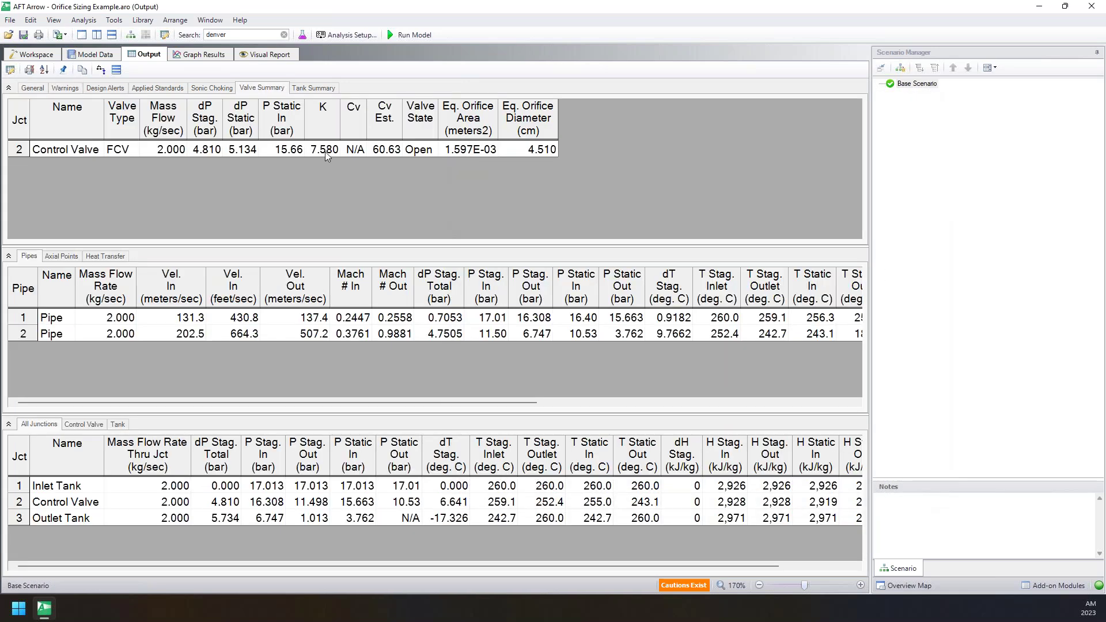
# Check the control valve's equivalent orifice diameter, view the whole model in the workspace, and return to the output.
pyautogui.click(512, 147)
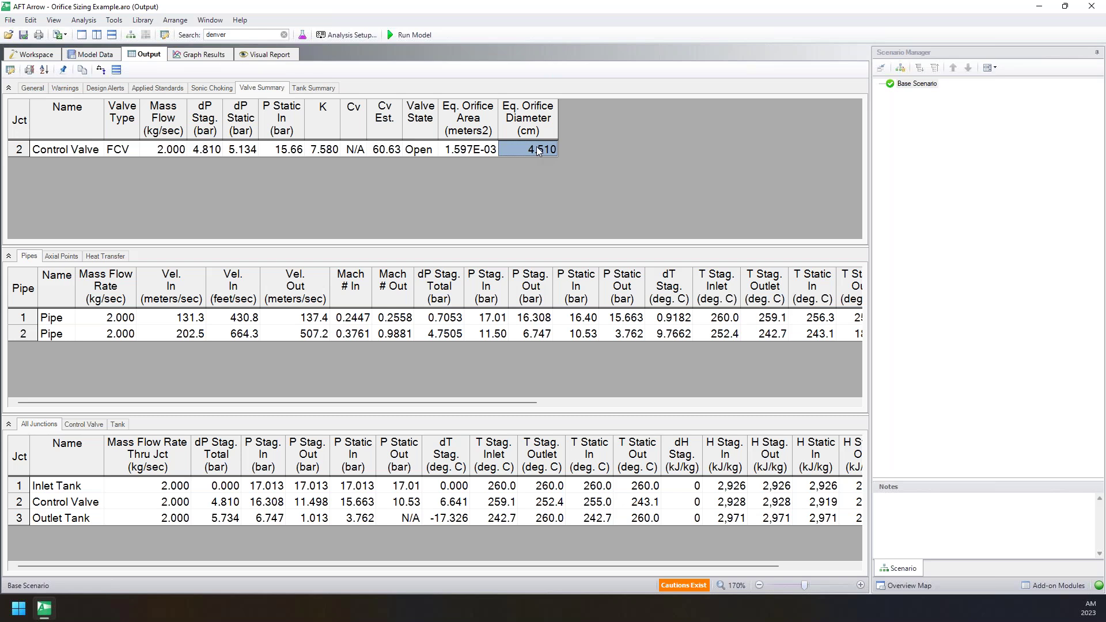
pyautogui.click(79, 150)
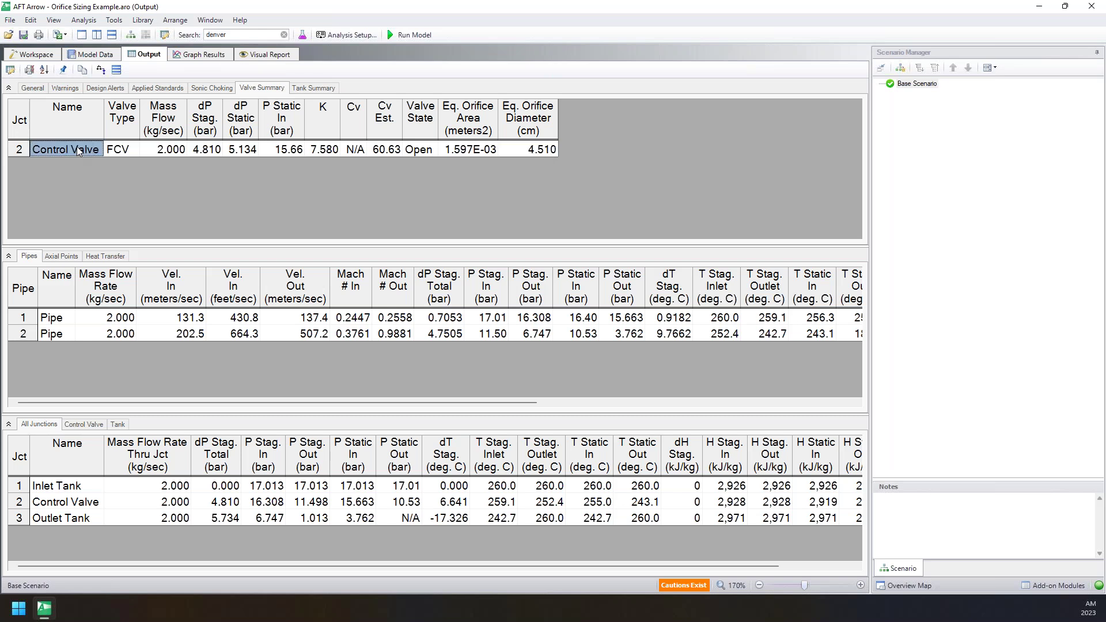
pyautogui.click(35, 58)
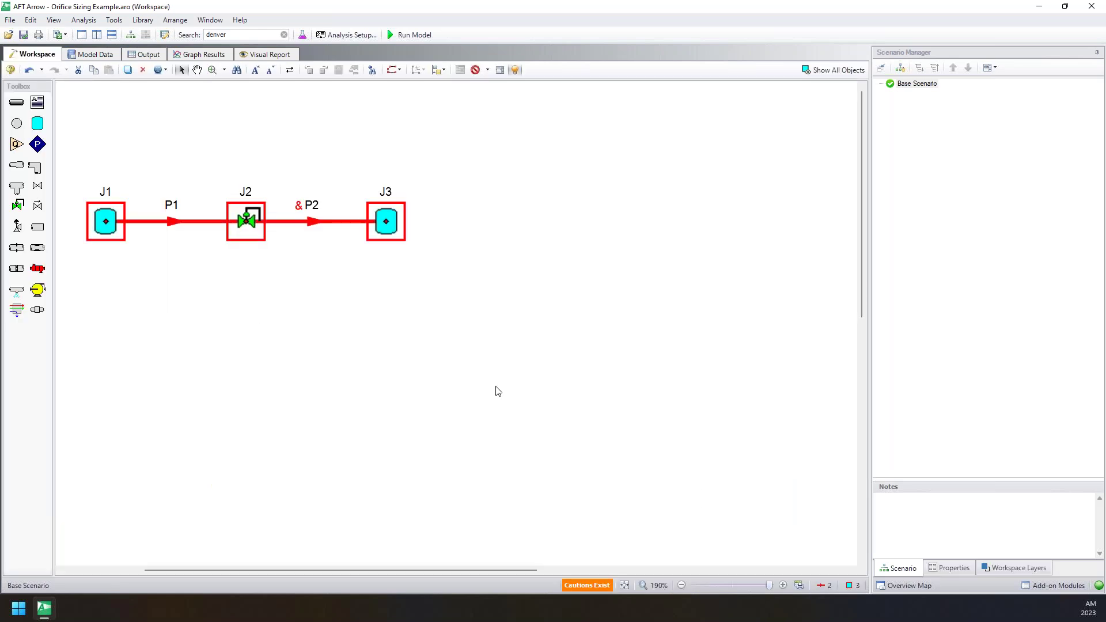
pyautogui.click(149, 55)
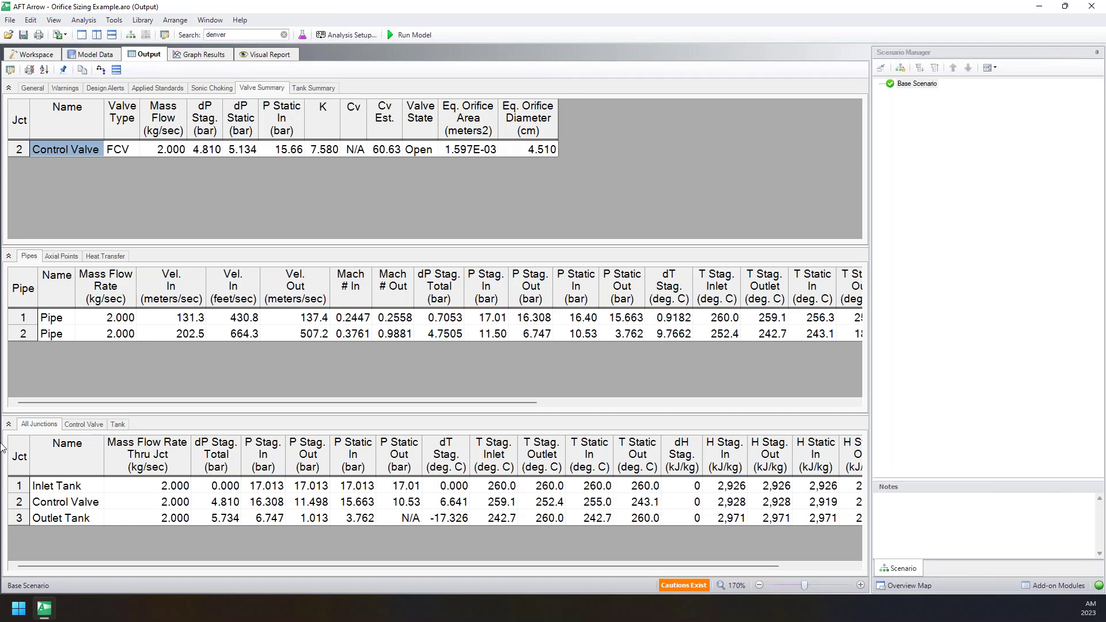
# Highlight the full pipe and junction tables, and examine the valve's equivalent orifice diameter and area and the first pipe's inlet velocities.
pyautogui.click(27, 290)
pyautogui.click(20, 455)
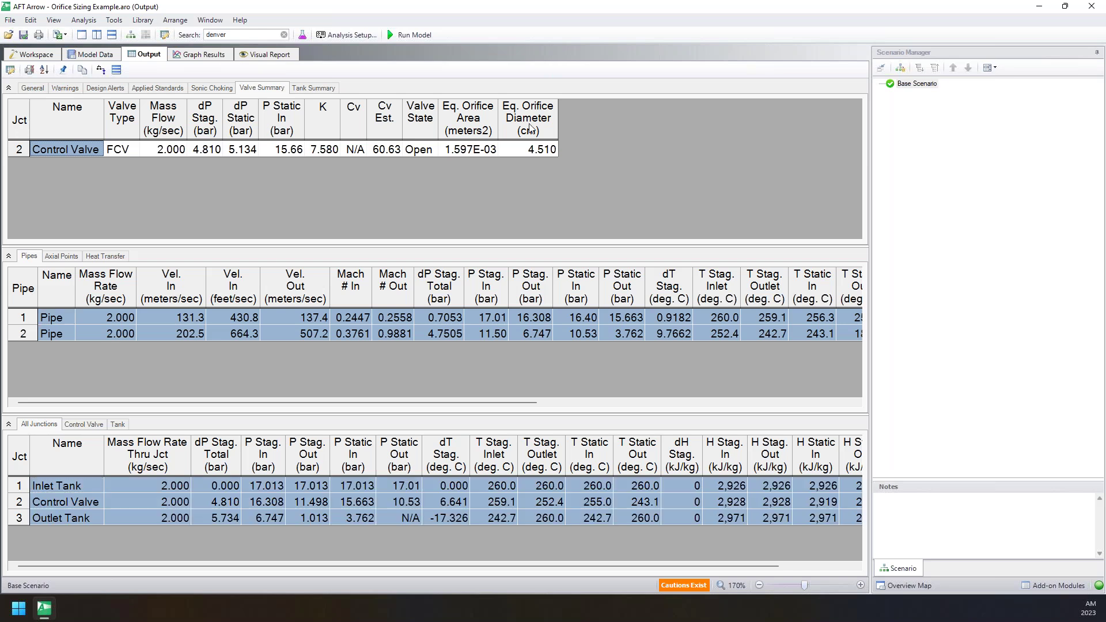
pyautogui.click(528, 150)
pyautogui.click(484, 129)
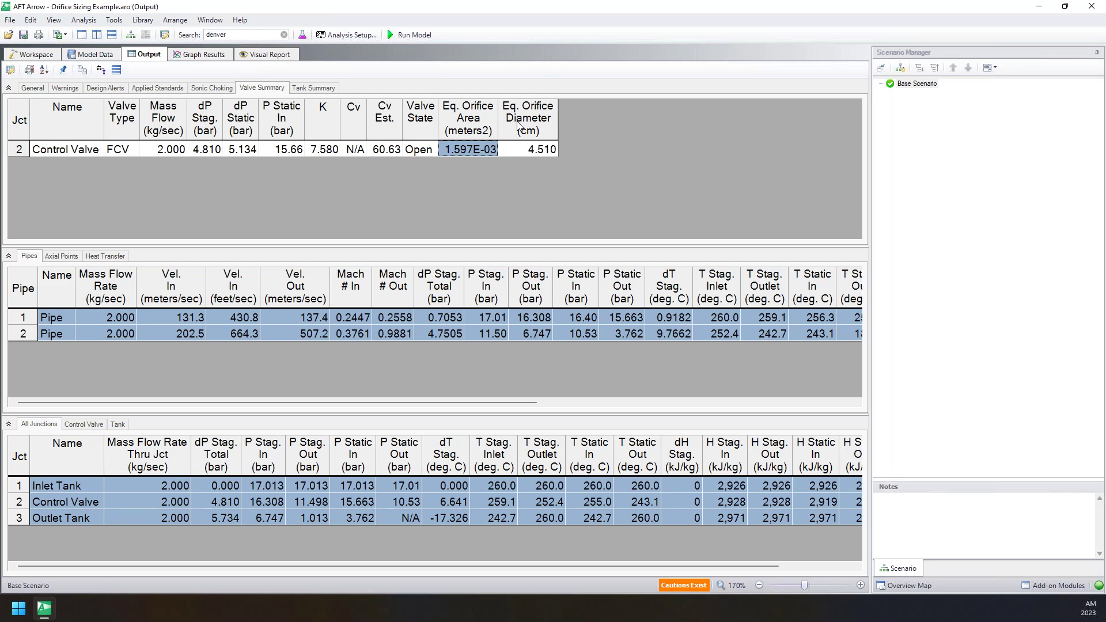
pyautogui.click(198, 320)
pyautogui.click(227, 324)
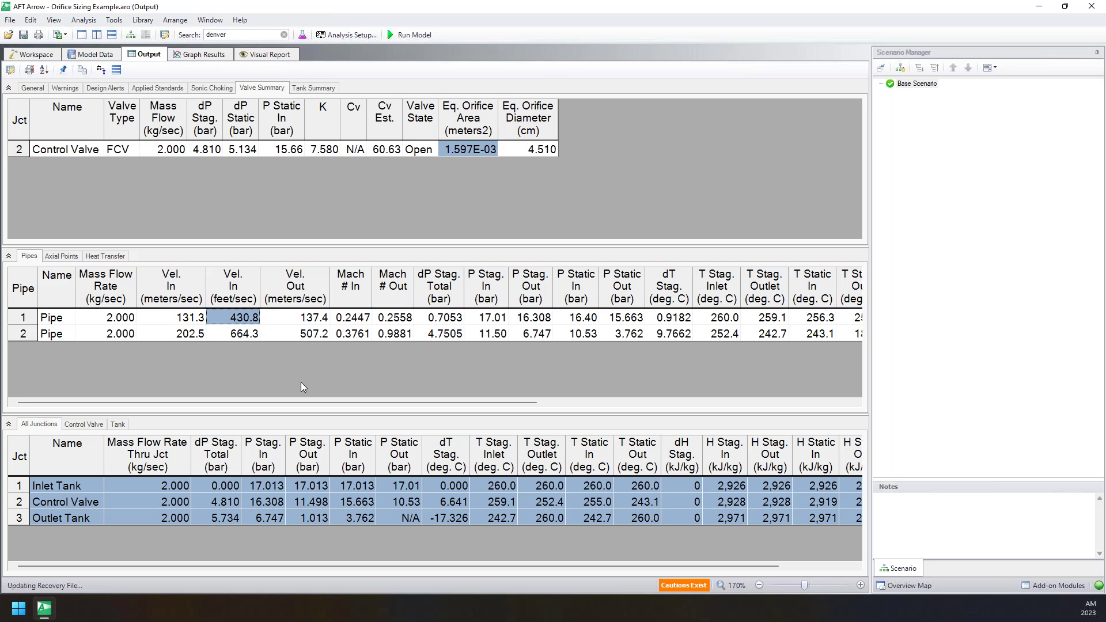
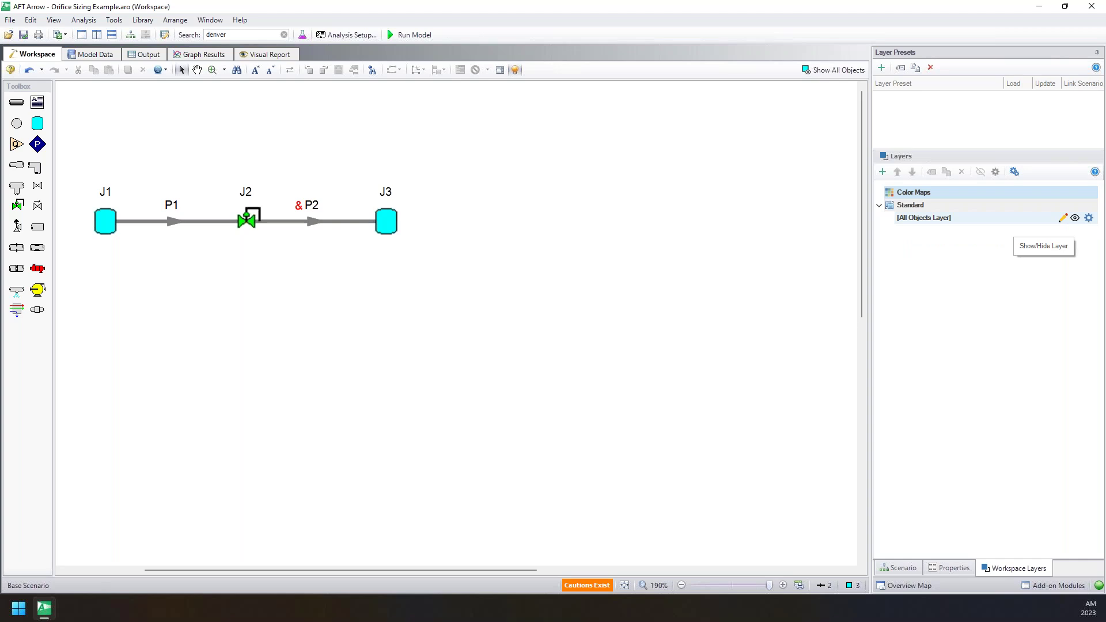
# Select the whole model and toggle the All Objects Layer off and on to see its effect, then clear the selection.
pyautogui.moveTo(563, 135); pyautogui.dragTo(56, 311)
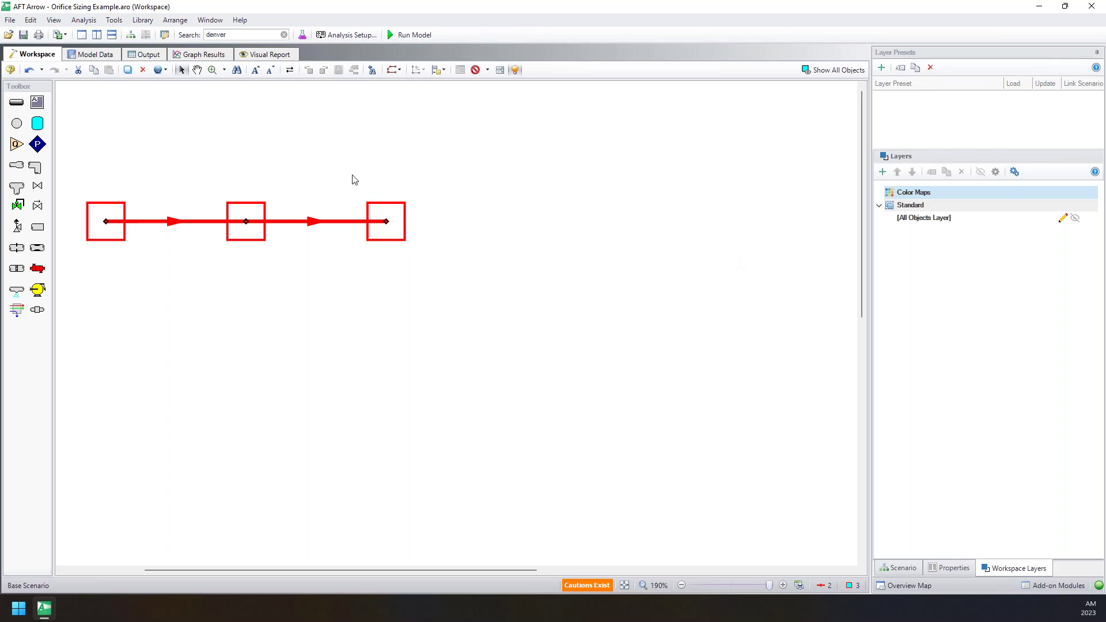
pyautogui.click(1074, 218)
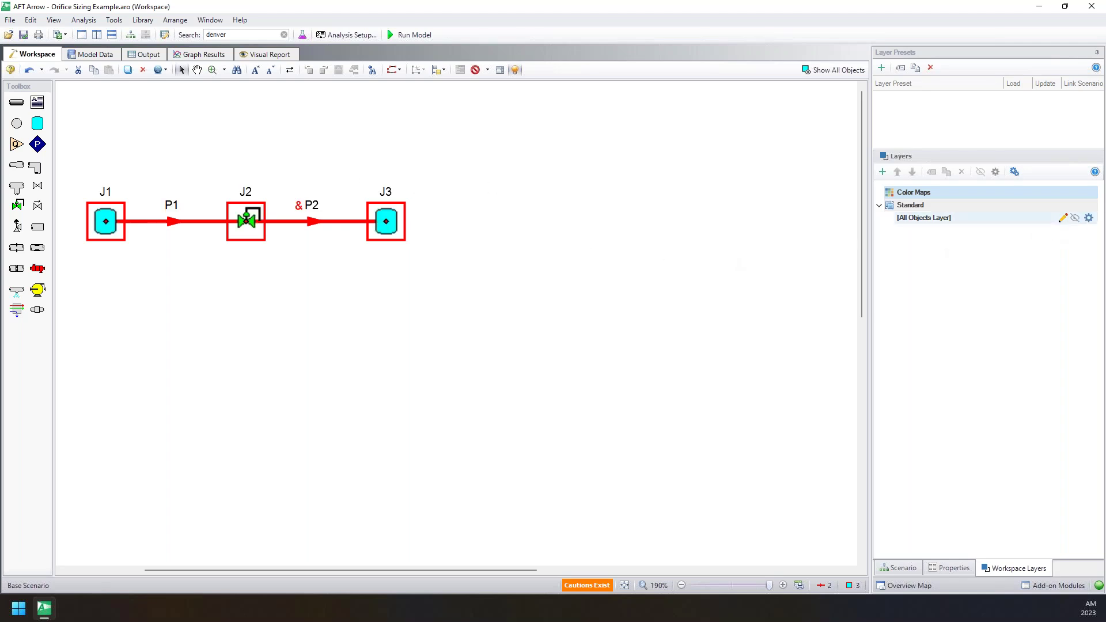
pyautogui.click(452, 235)
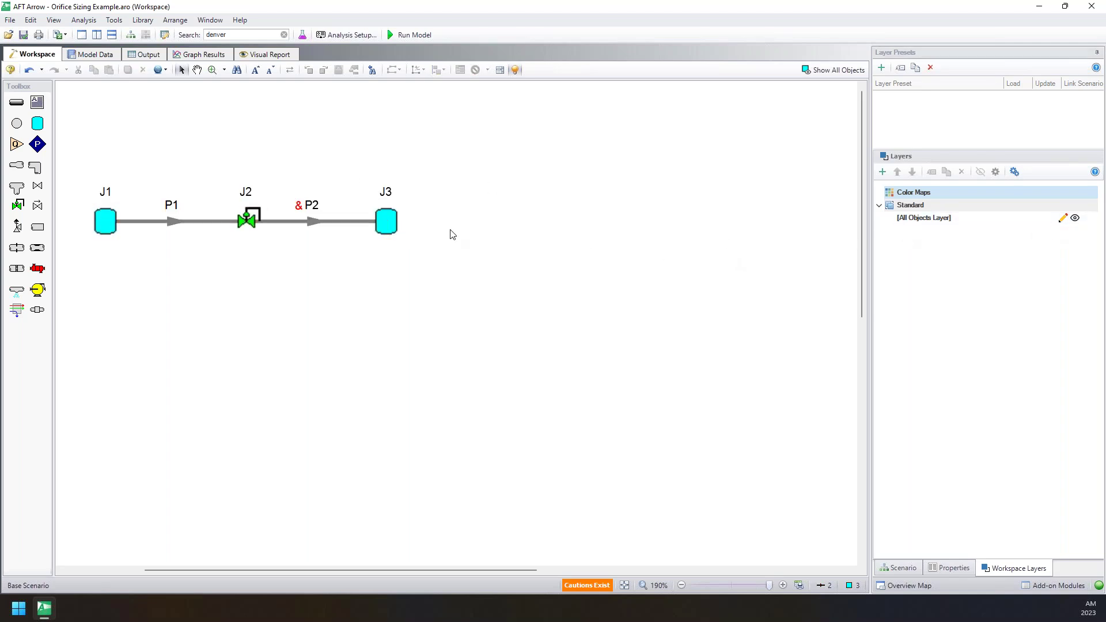
# Create a layer named "Tanks" from the selected tank junctions J1 and J3.
pyautogui.click(387, 229)
pyautogui.keyDown('shift'); pyautogui.click(111, 225); pyautogui.keyUp('shift')
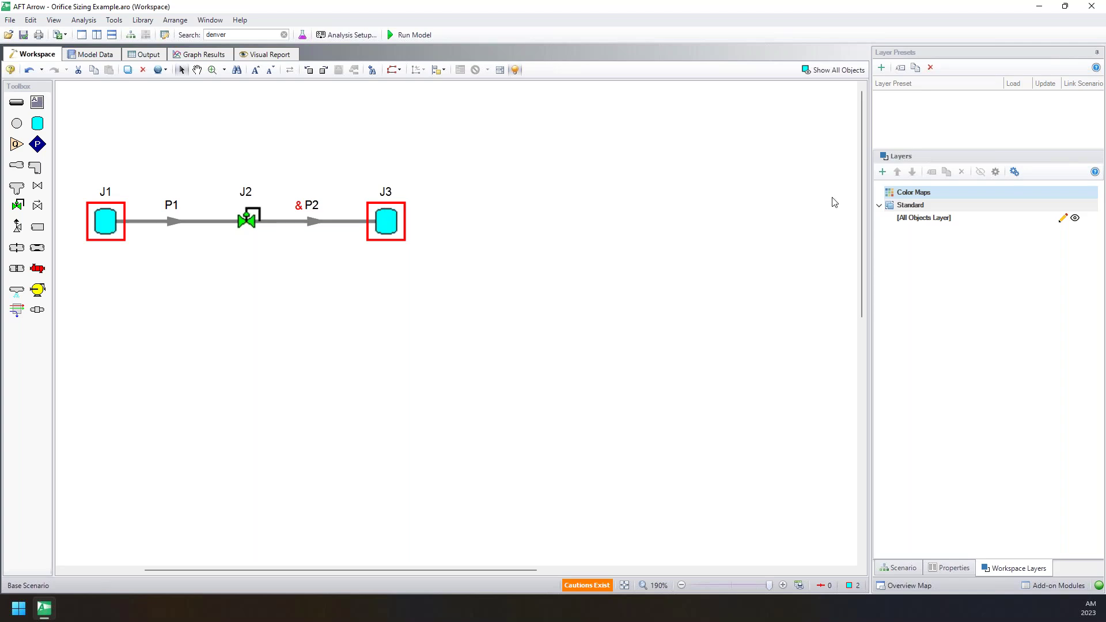
pyautogui.click(882, 172)
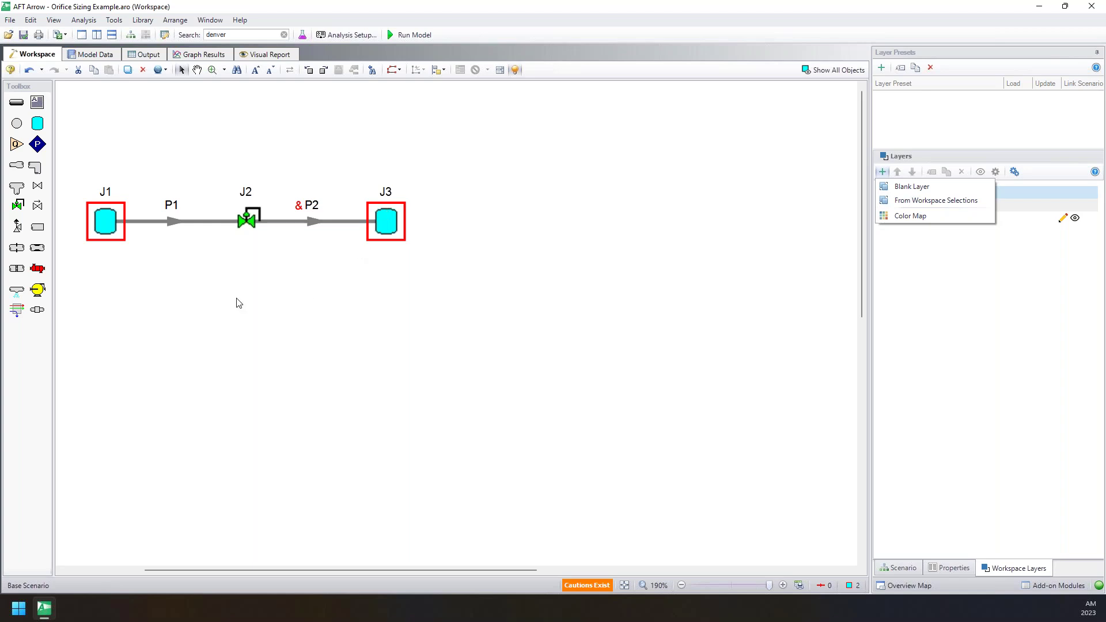
pyautogui.click(905, 202)
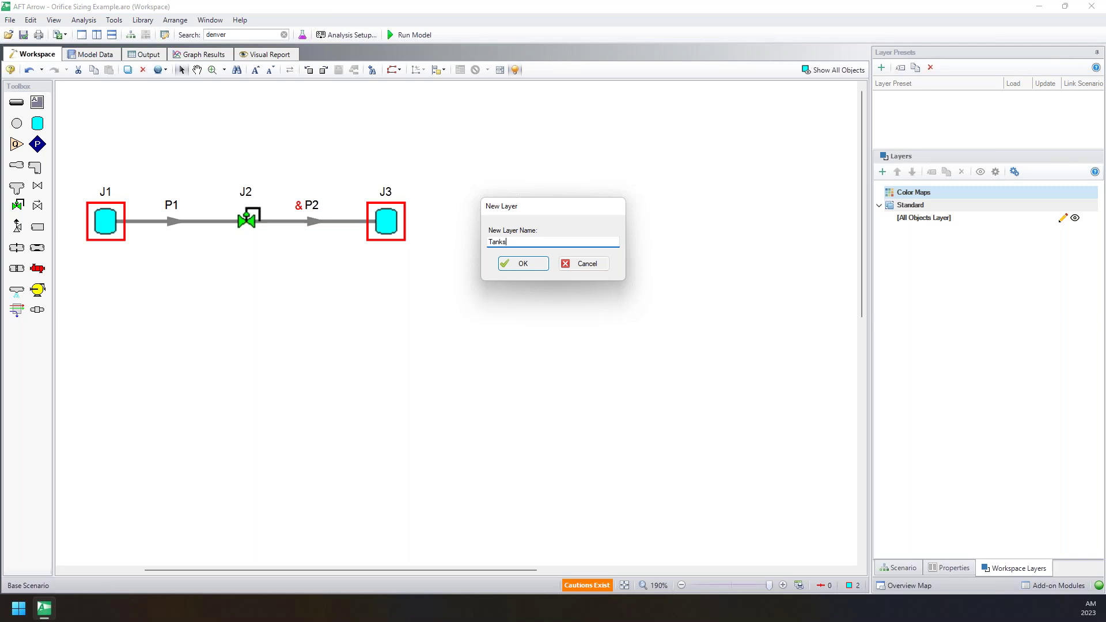
pyautogui.press('Return')
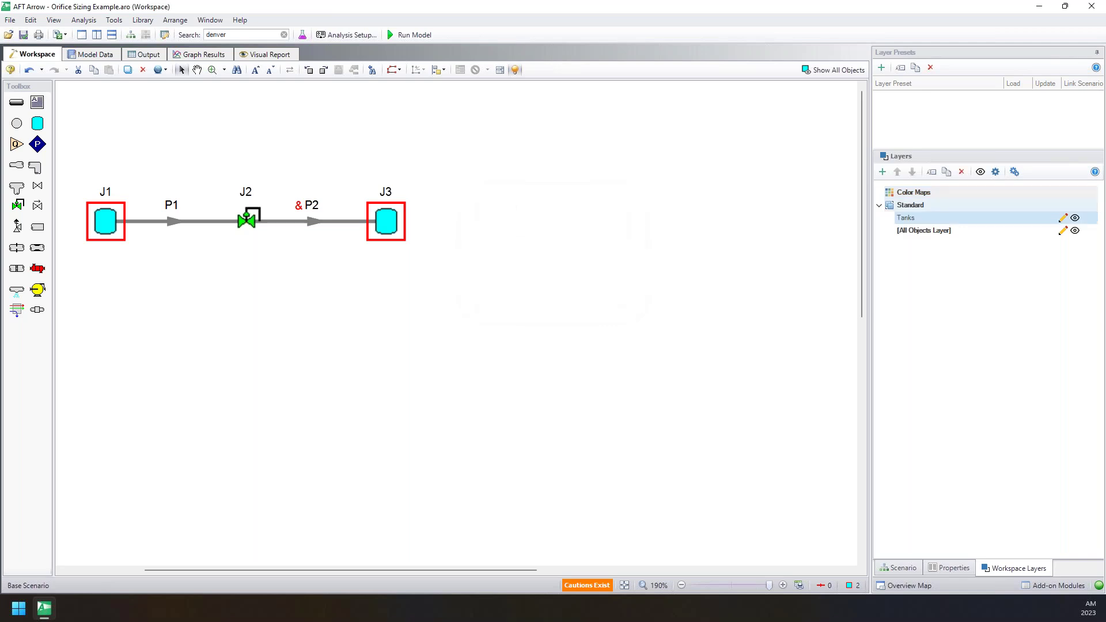
# Hide the All Objects Layer so that only the Tanks layer is shown, and check the Tanks layer's visibility toggle.
pyautogui.click(1075, 230)
pyautogui.click(477, 249)
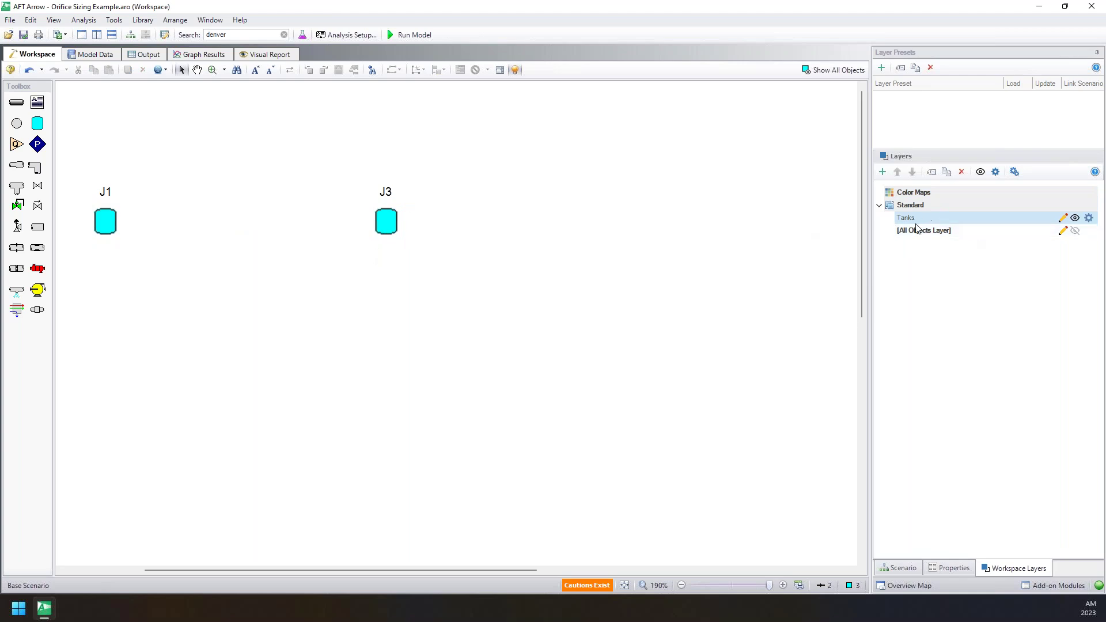
pyautogui.click(1075, 218)
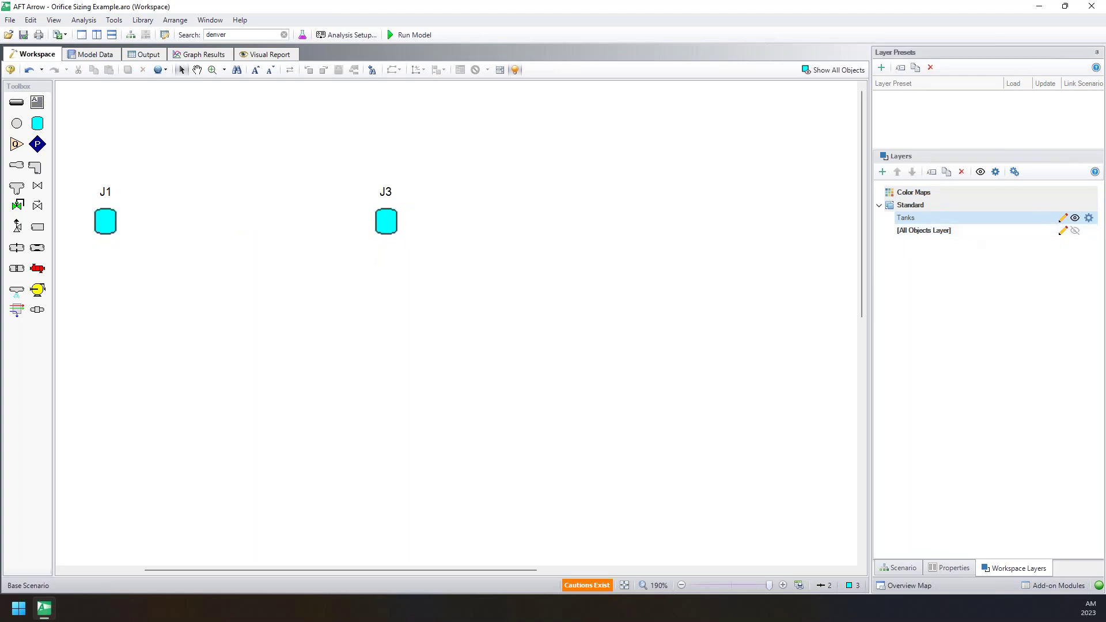
pyautogui.click(1076, 218)
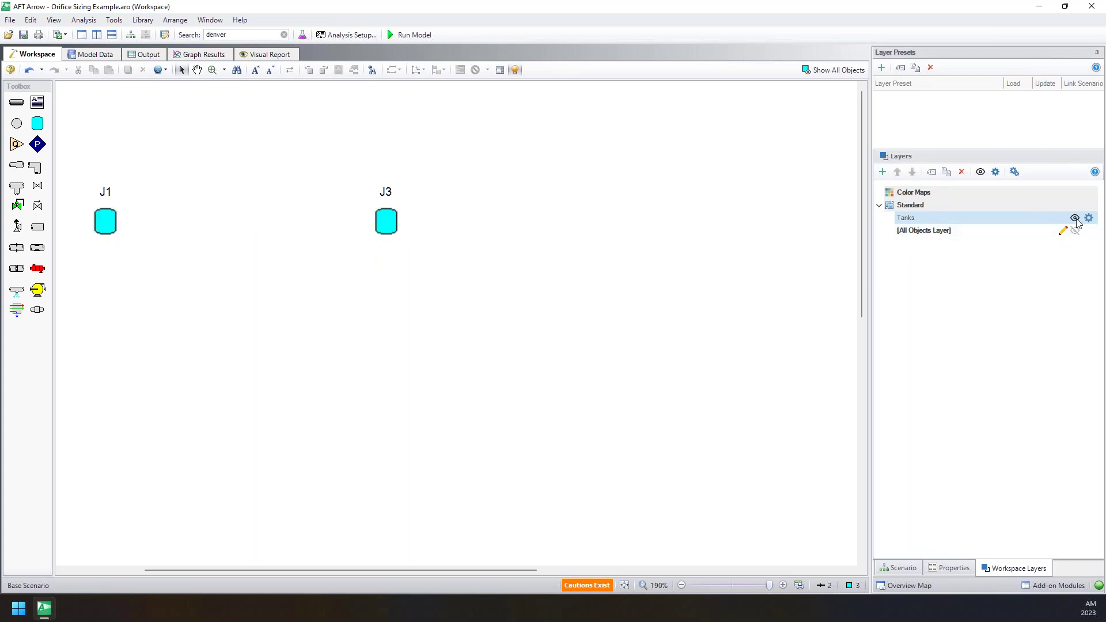
# Open the Tanks layer's settings, select the Inlet Tank and Outlet Tank junctions, and look at their size setting.
pyautogui.doubleClick(1000, 222)
pyautogui.moveTo(617, 193); pyautogui.dragTo(798, 124)
pyautogui.click(916, 192)
pyautogui.keyDown('ctrl'); pyautogui.click(922, 216); pyautogui.keyUp('ctrl')
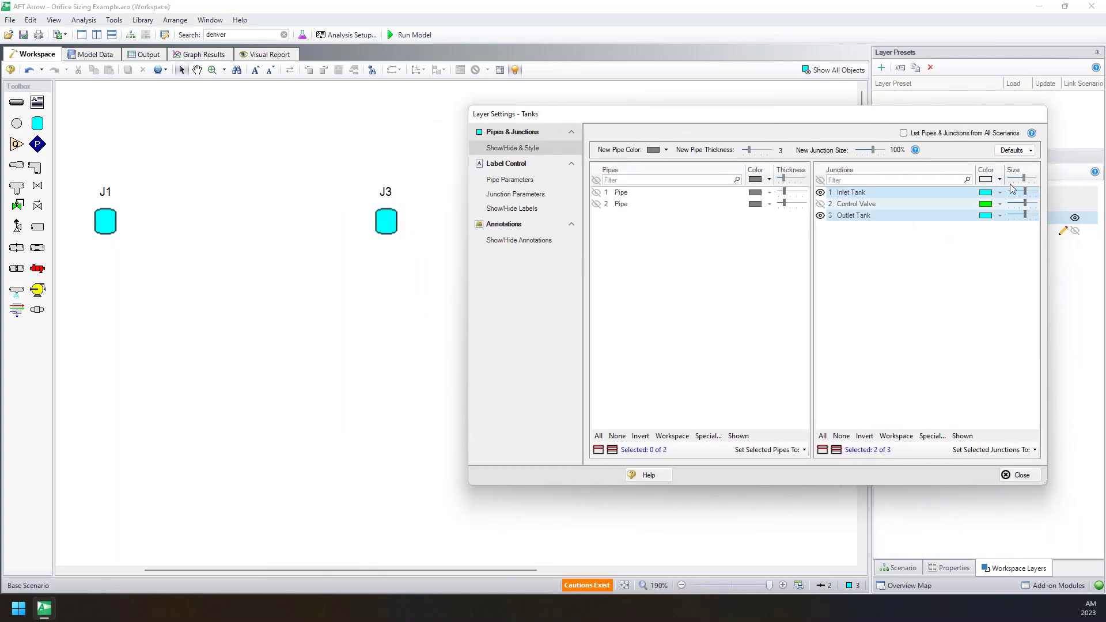
pyautogui.moveTo(1027, 180); pyautogui.dragTo(1025, 180)
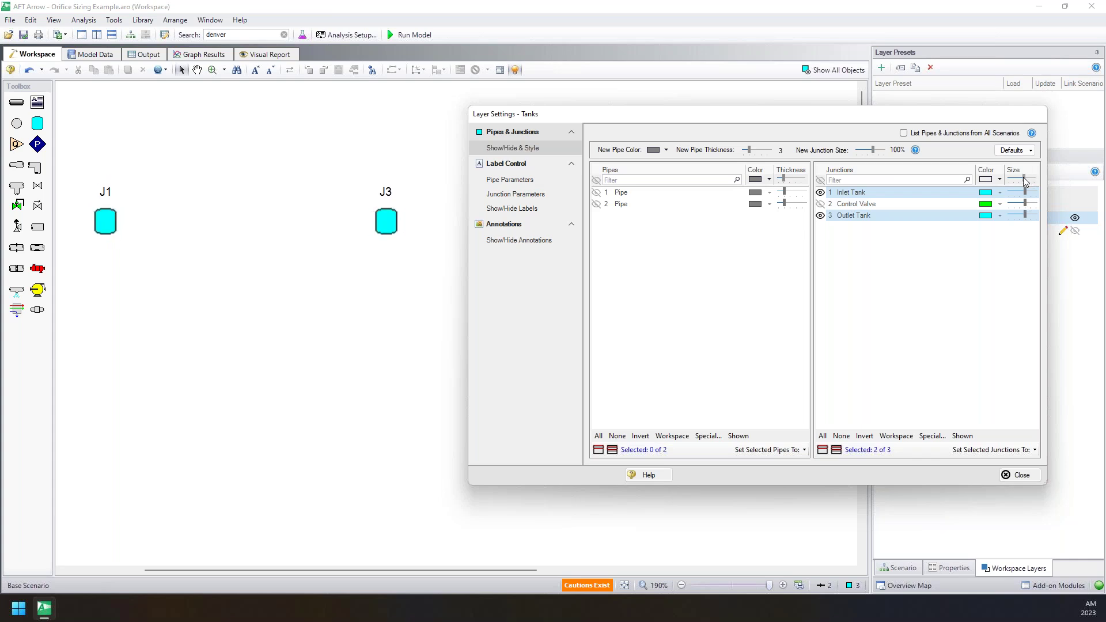
pyautogui.click(995, 194)
pyautogui.click(999, 193)
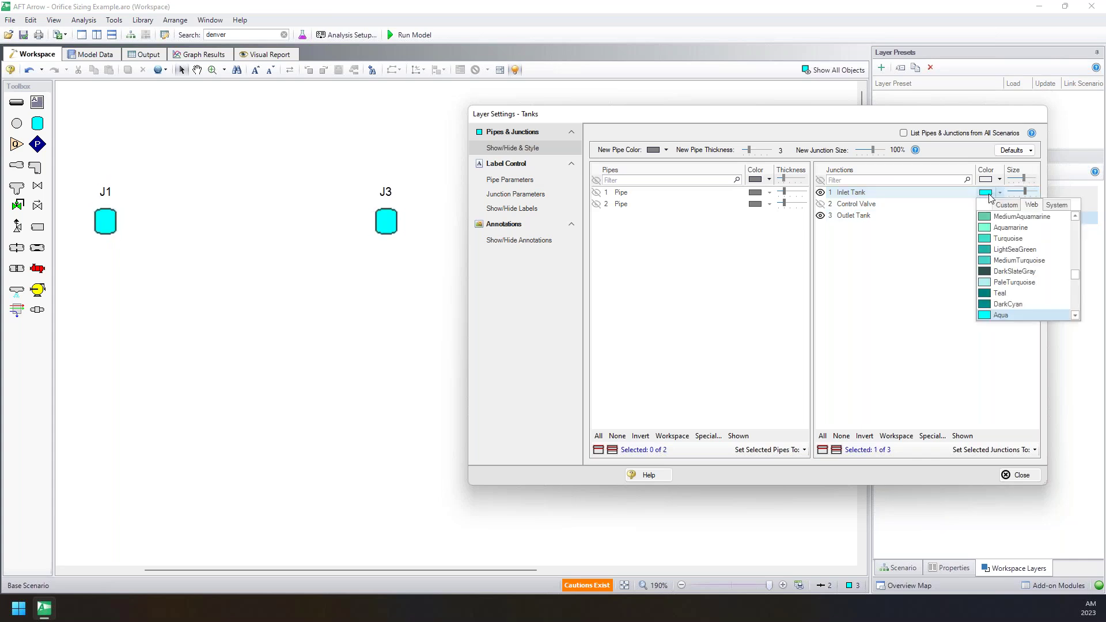
pyautogui.scroll(-3, 997, 282)
pyautogui.scroll(3, 997, 292)
pyautogui.scroll(5, 997, 292)
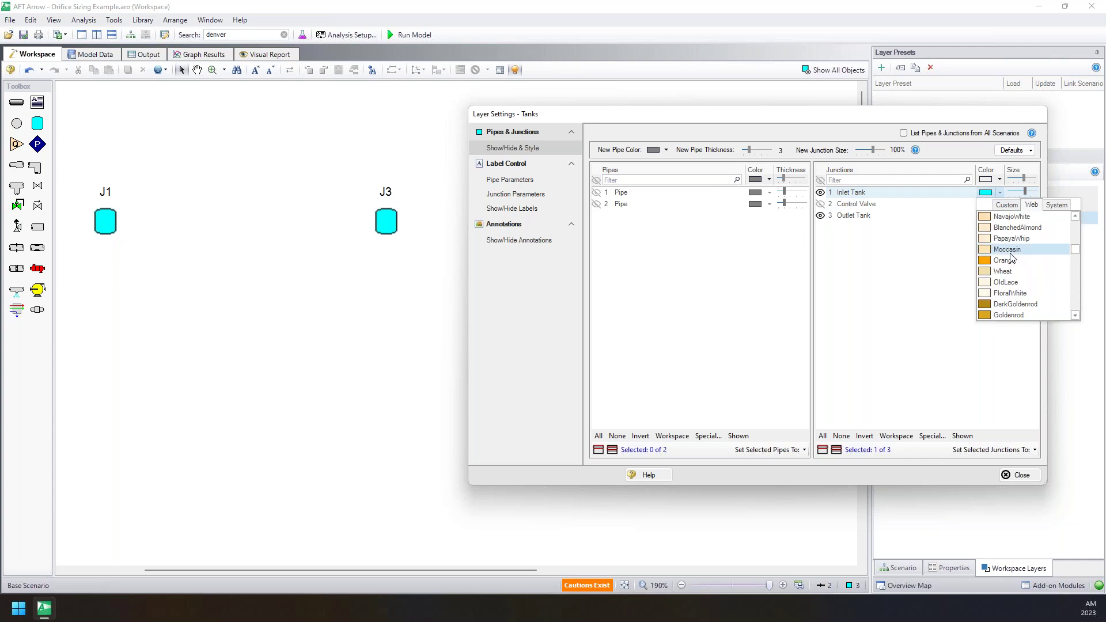
# Change the colour of both the Inlet Tank and Outlet Tank to a muted red in the Tanks layer, and close its settings.
pyautogui.click(892, 219)
pyautogui.keyDown('ctrl'); pyautogui.click(876, 192); pyautogui.keyUp('ctrl')
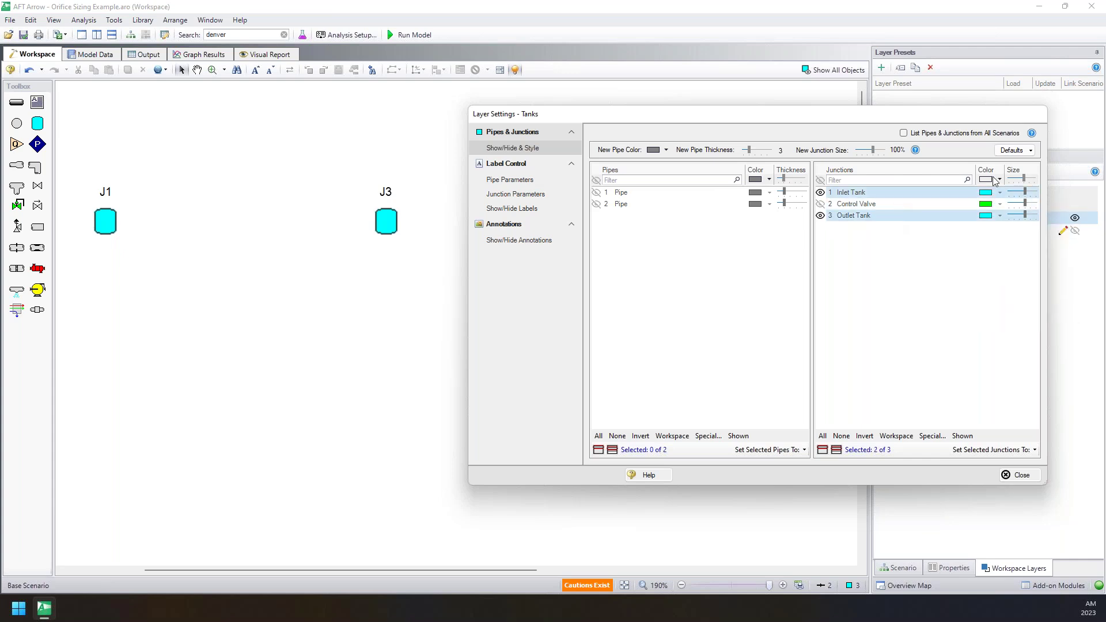
pyautogui.click(999, 180)
pyautogui.click(1005, 298)
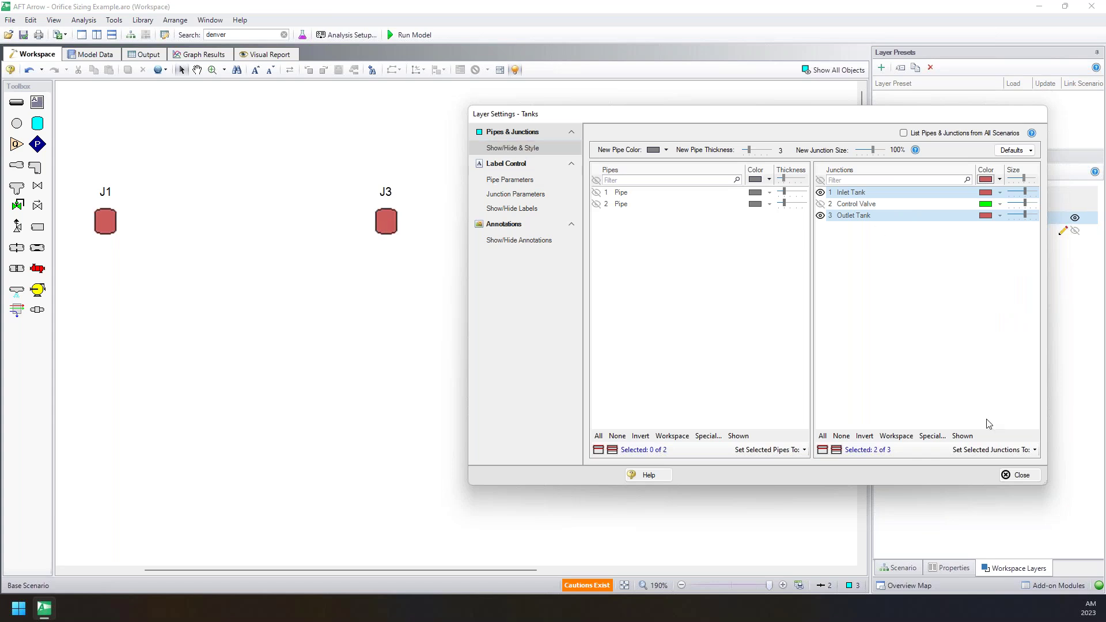
pyautogui.click(1014, 479)
# Show the All Objects Layer and toggle the Tanks layer off and on to compare the tank colours.
pyautogui.click(1075, 231)
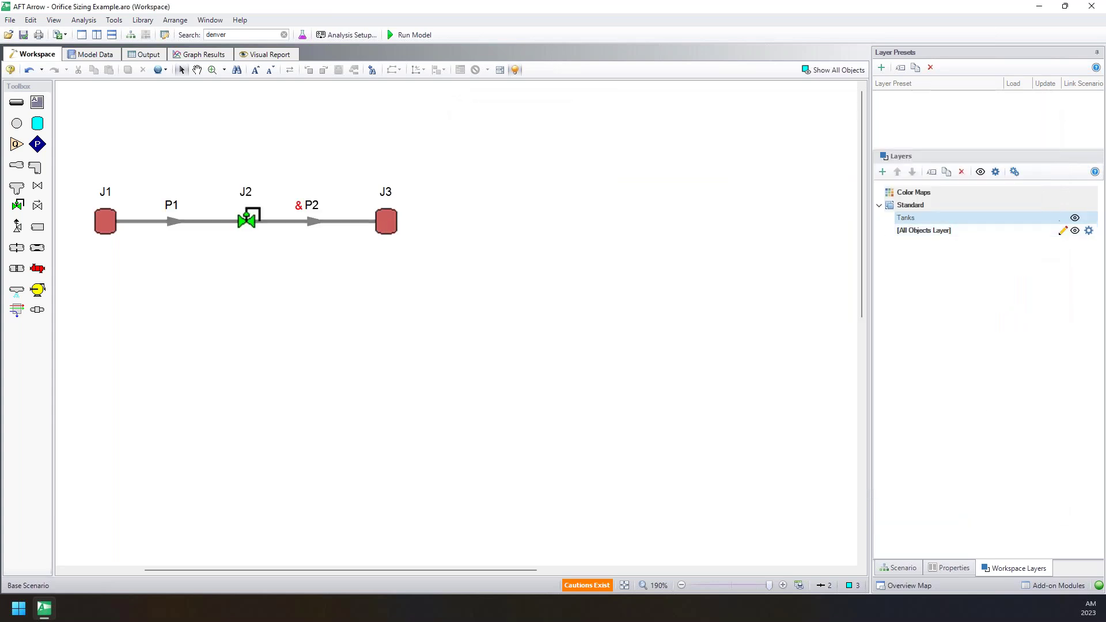
pyautogui.click(1075, 217)
pyautogui.click(1076, 218)
pyautogui.click(1075, 218)
pyautogui.click(1075, 218)
# Create a layer named "Pipe Input" from the selected pipes P1 and P2.
pyautogui.moveTo(324, 242); pyautogui.dragTo(296, 198)
pyautogui.moveTo(193, 256); pyautogui.dragTo(153, 200)
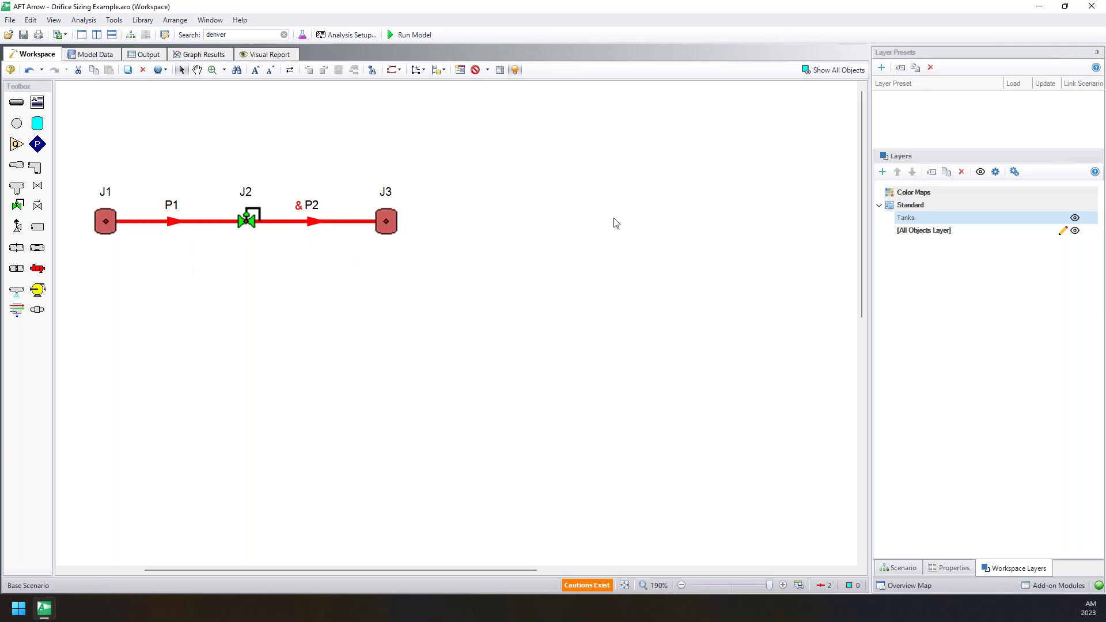
pyautogui.click(882, 172)
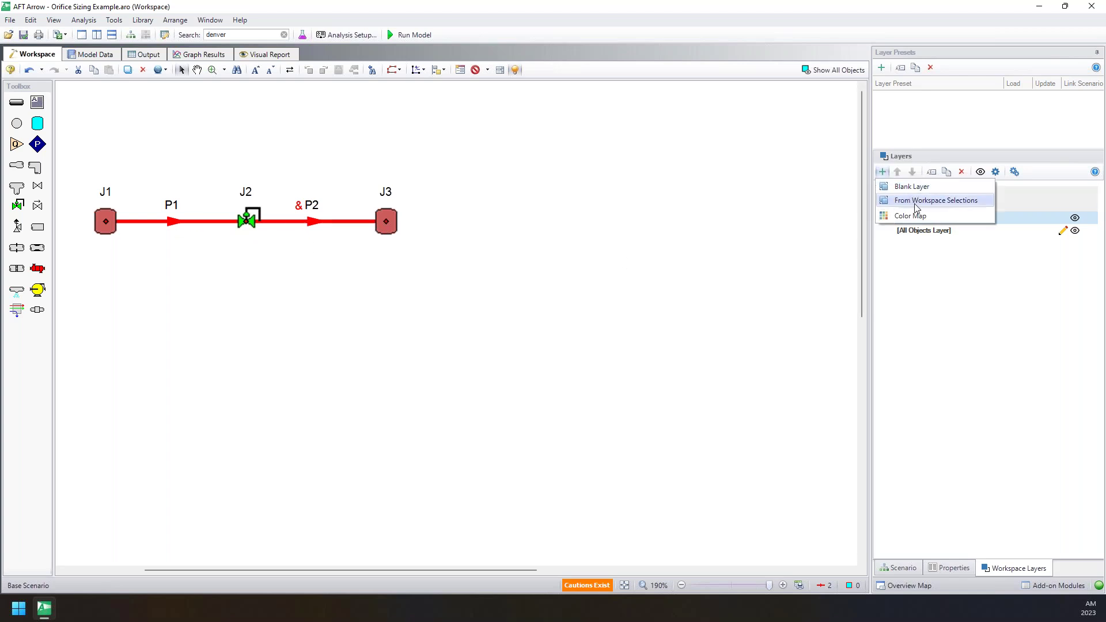
pyautogui.click(961, 201)
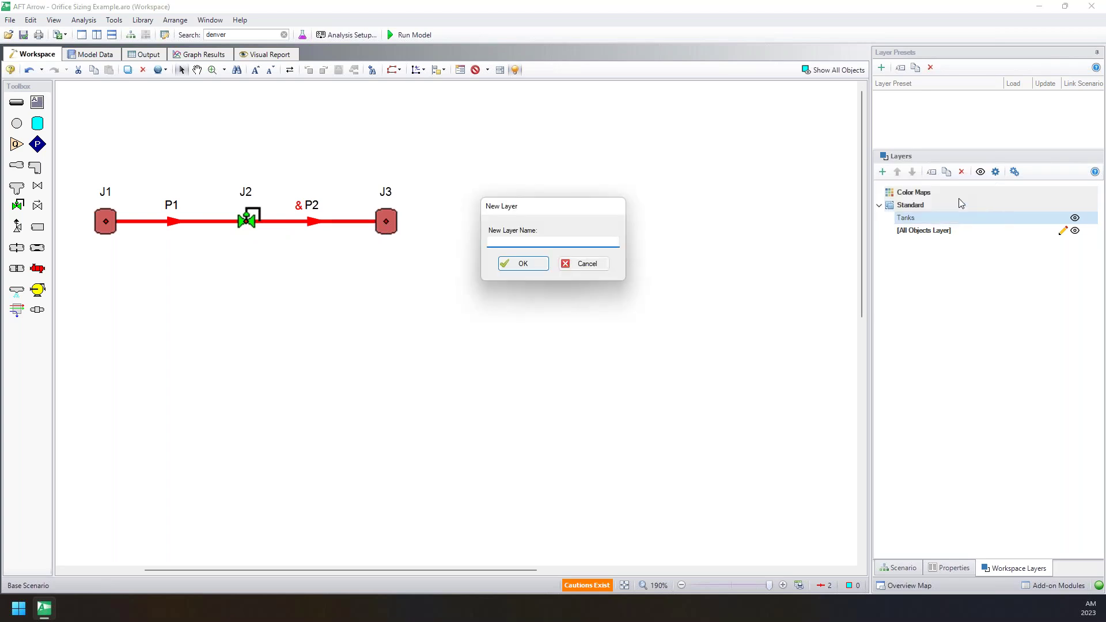
pyautogui.press('Return')
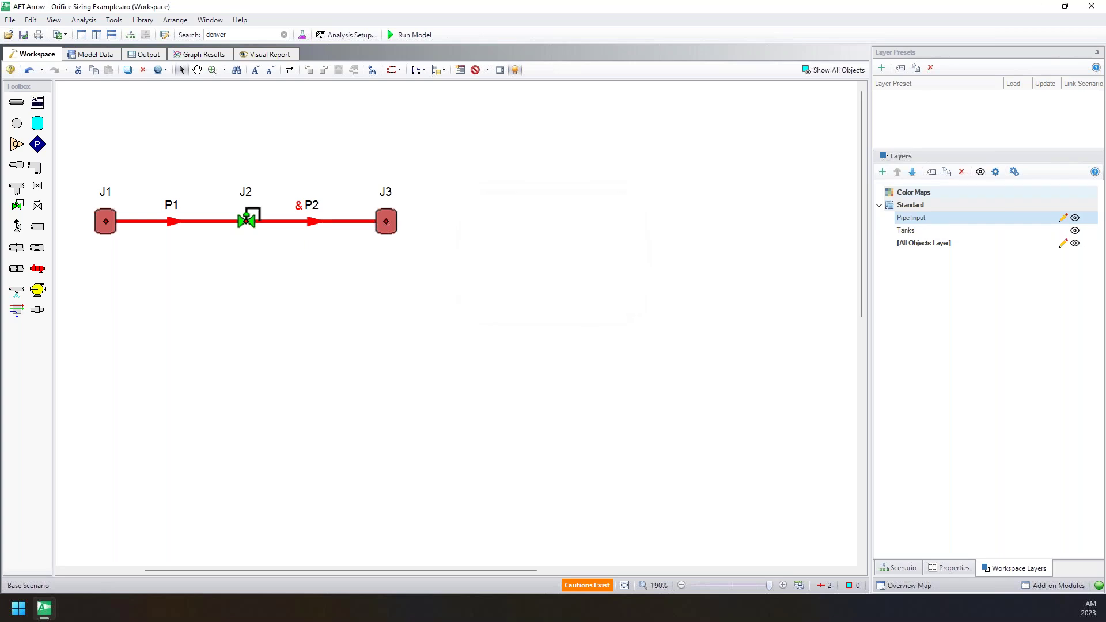
# Add the Length parameter to the Pipe Input layer's pipe labels, filtering the pipe parameters by "length".
pyautogui.doubleClick(949, 219)
pyautogui.moveTo(541, 182); pyautogui.dragTo(692, 128)
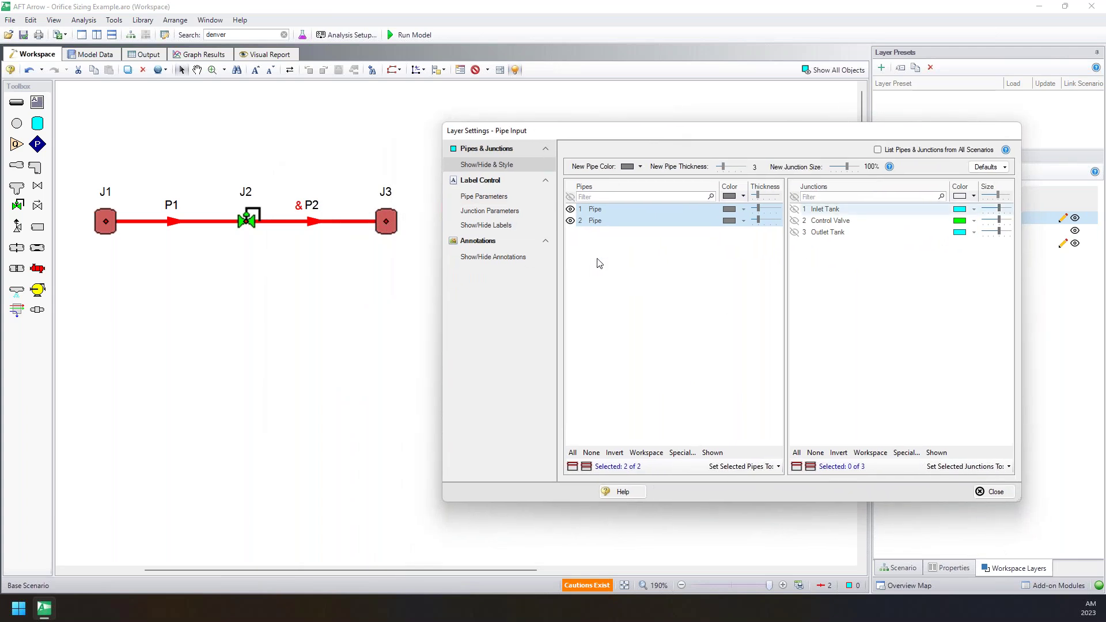
pyautogui.click(485, 199)
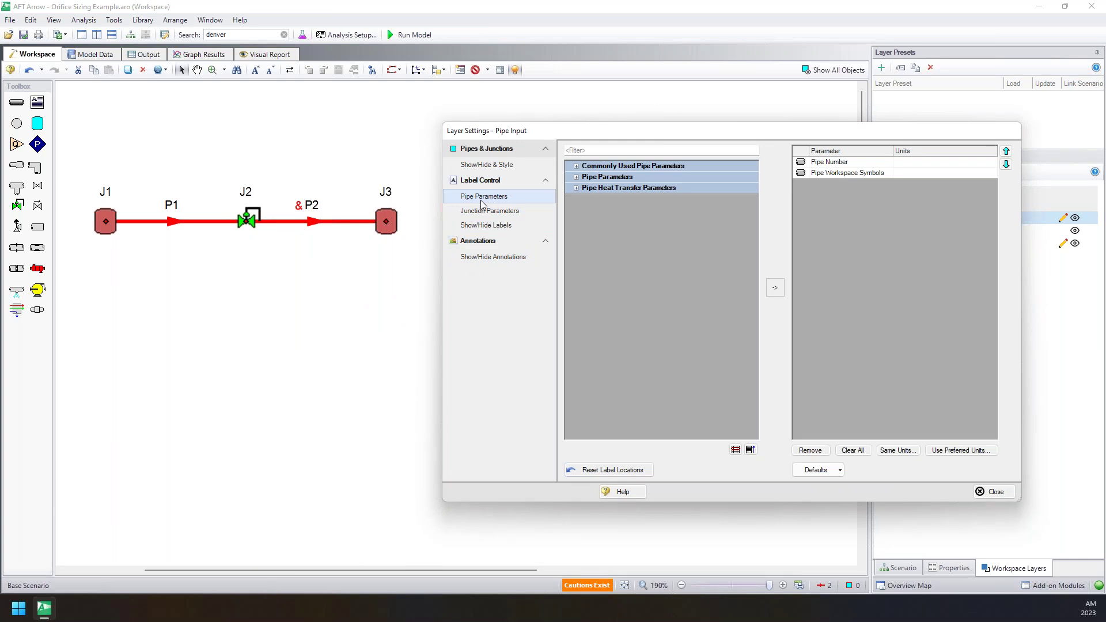
pyautogui.click(576, 177)
pyautogui.click(588, 149)
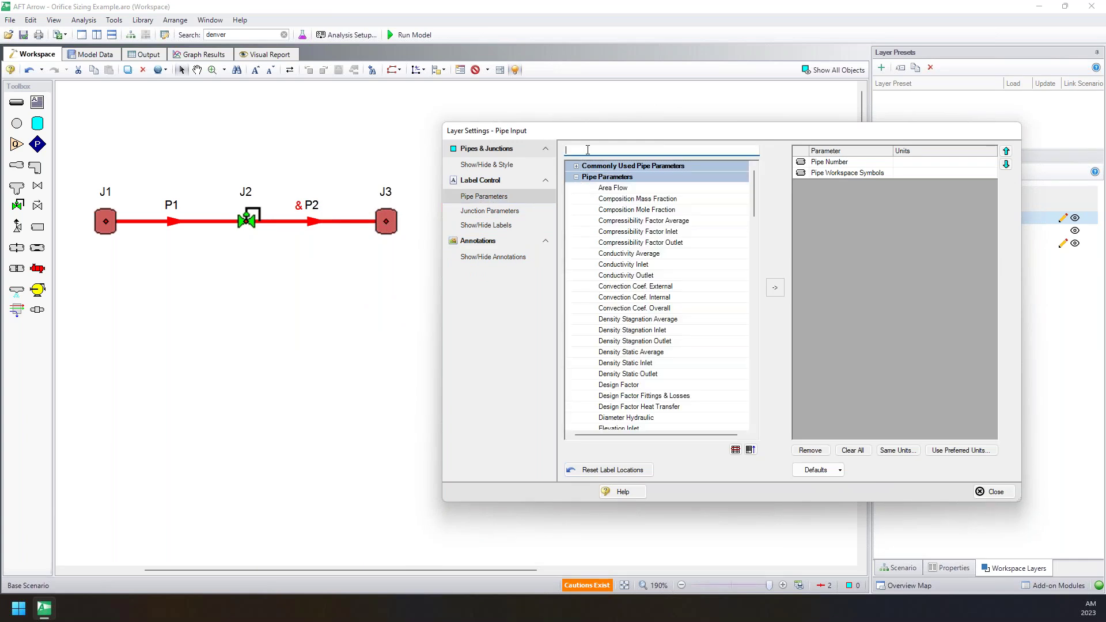
pyautogui.write('length')
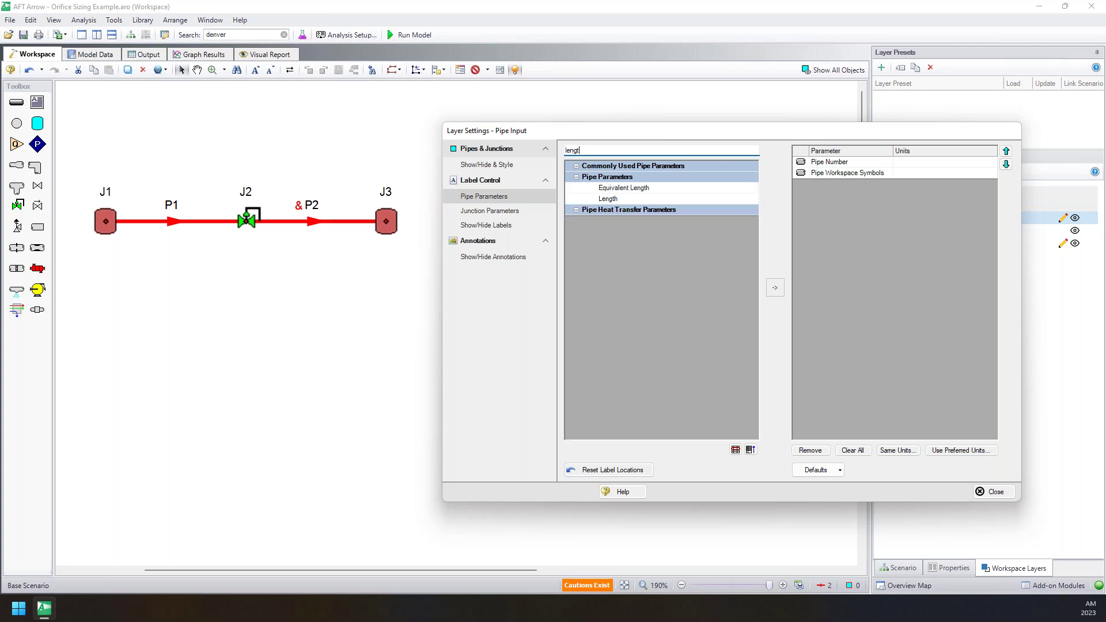
pyautogui.click(610, 198)
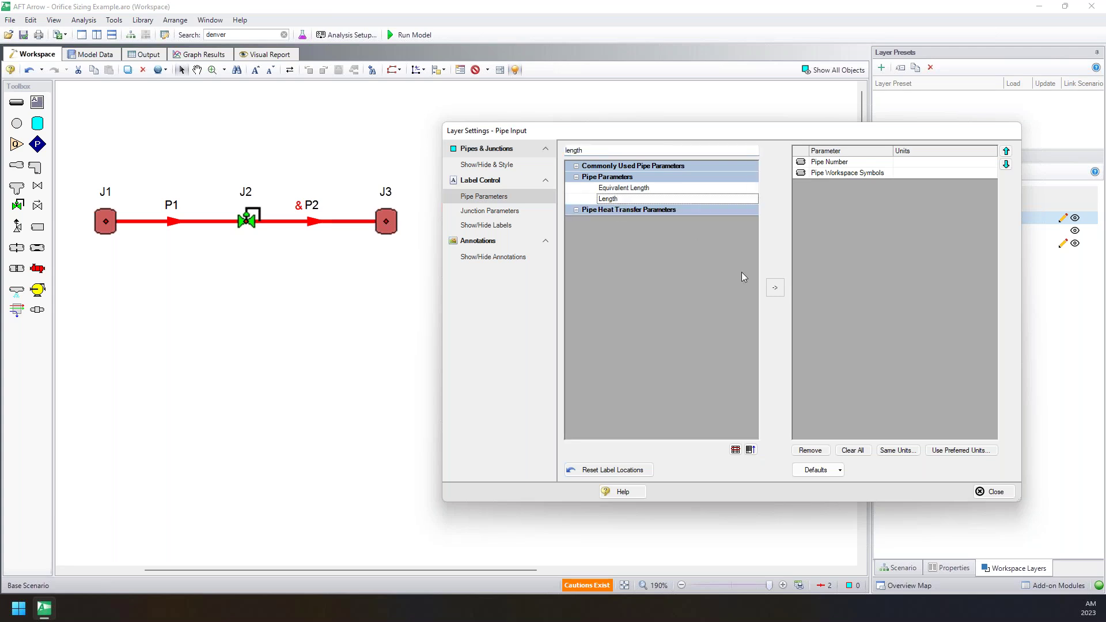
pyautogui.click(774, 287)
# Move the P1 and P2 labels clear above their pipes in the workspace.
pyautogui.click(290, 254)
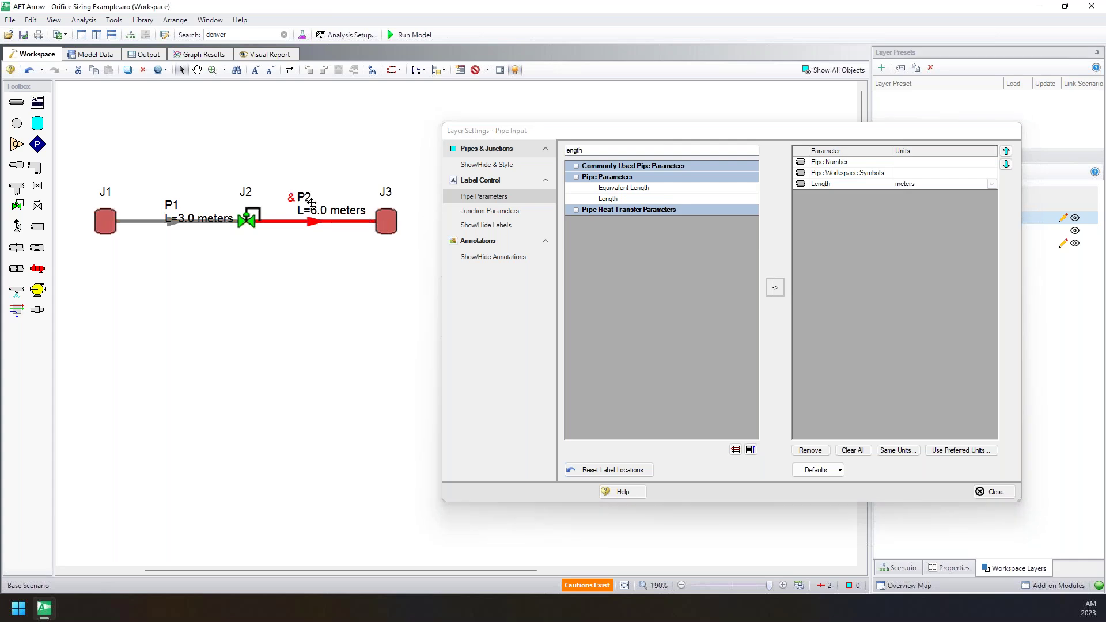
pyautogui.moveTo(185, 223); pyautogui.dragTo(172, 206)
pyautogui.click(188, 230)
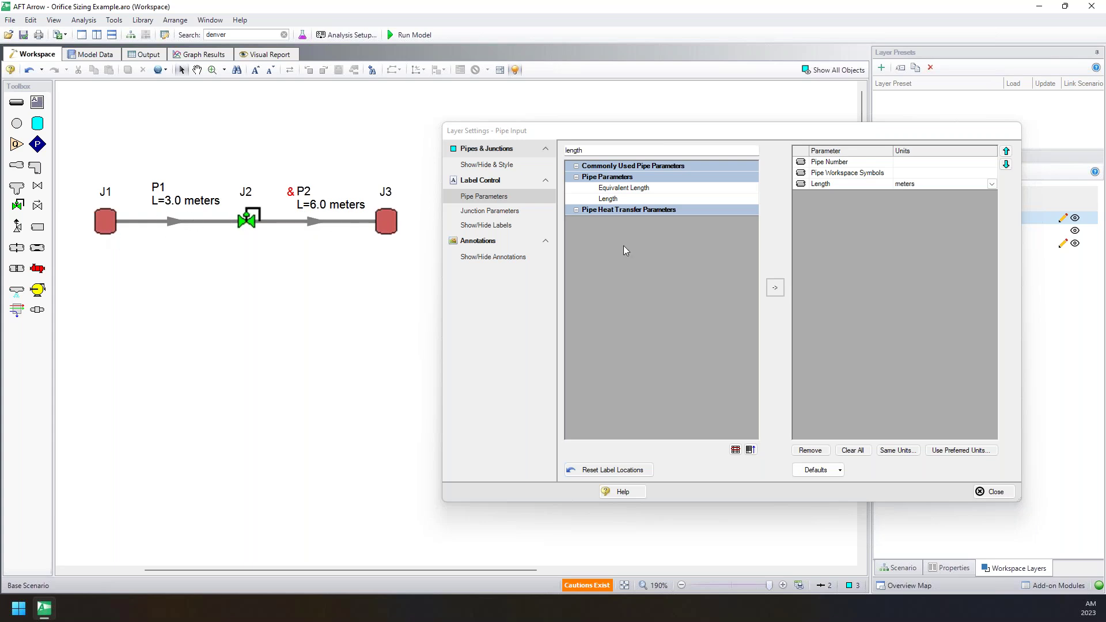
# Add the Nominal Size parameter to the Pipe Input layer's pipe labels, filtering the pipe parameters by "nom".
pyautogui.click(598, 151)
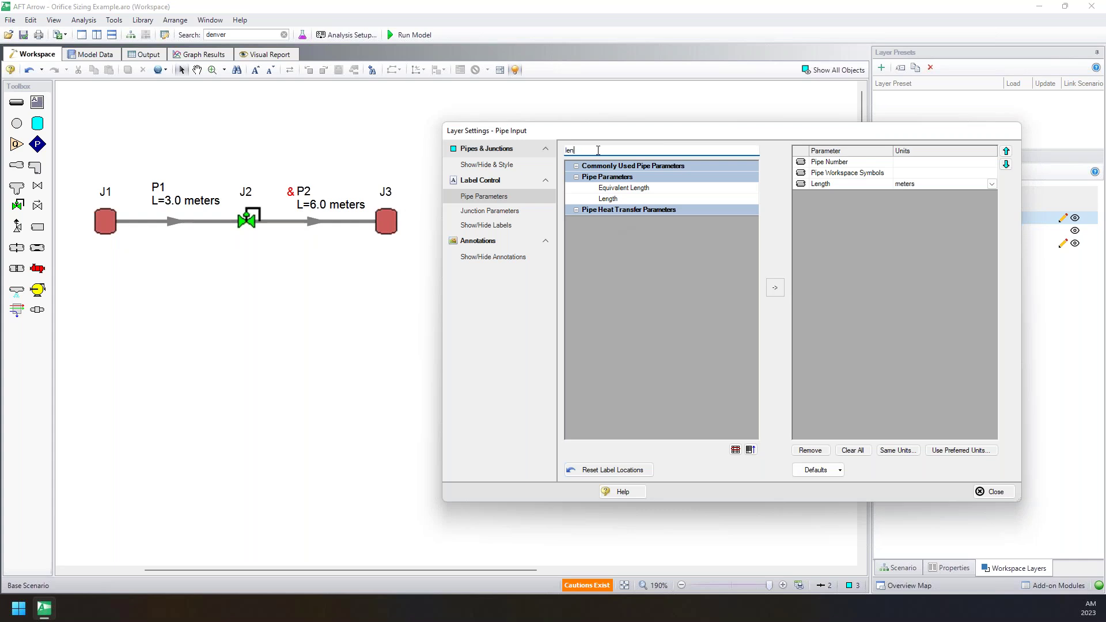
pyautogui.press('BackSpace')
pyautogui.press('BackSpace')
pyautogui.press('BackSpace')
pyautogui.write('no')
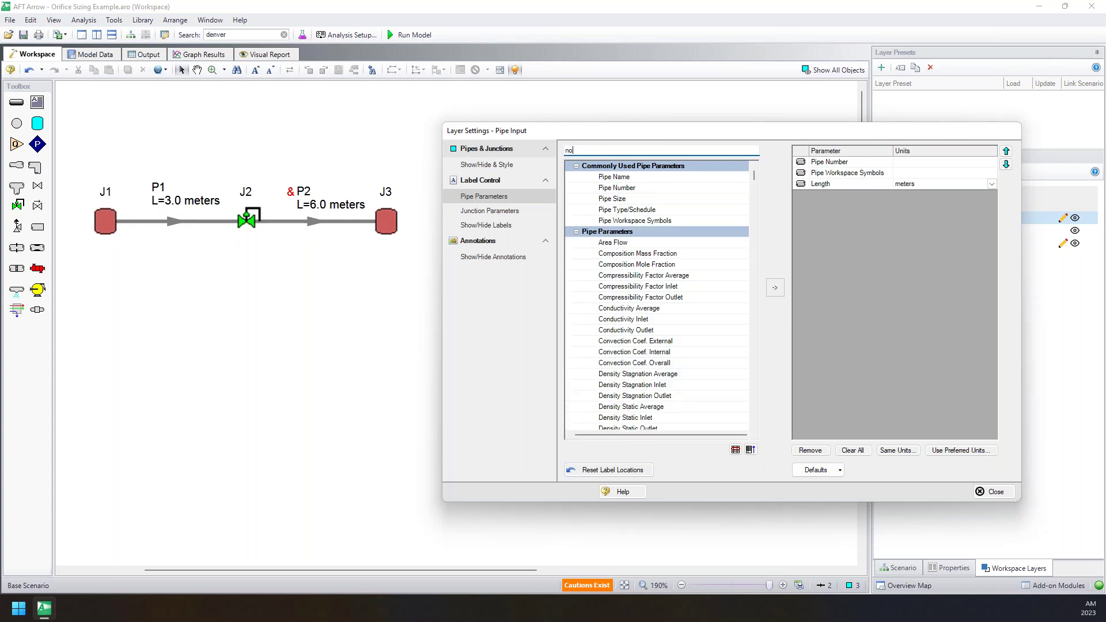
pyautogui.write('m')
pyautogui.click(646, 188)
pyautogui.click(776, 288)
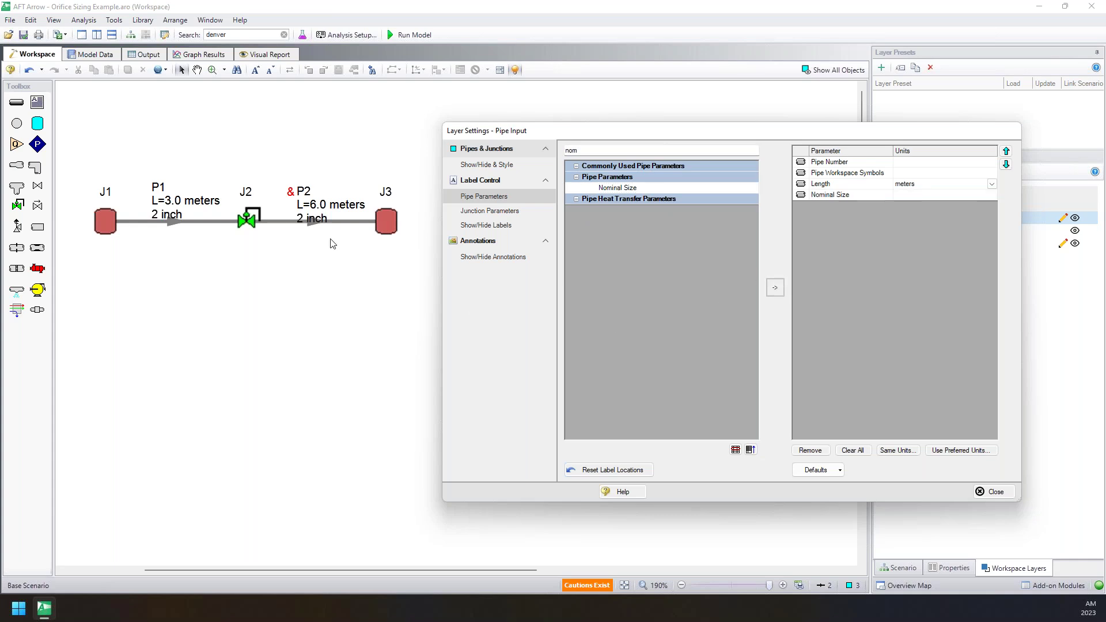
# Raise the P1 and P2 labels so that all their lines sit above the pipes, and close the layer settings.
pyautogui.moveTo(189, 206); pyautogui.dragTo(185, 195)
pyautogui.moveTo(326, 218); pyautogui.dragTo(326, 203)
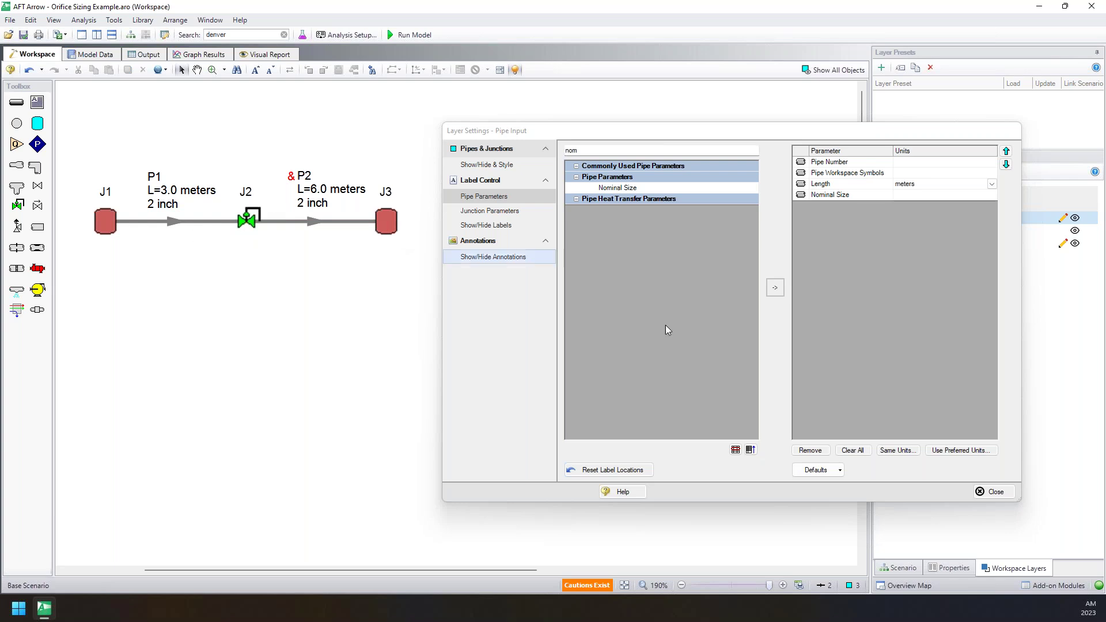
pyautogui.click(1000, 494)
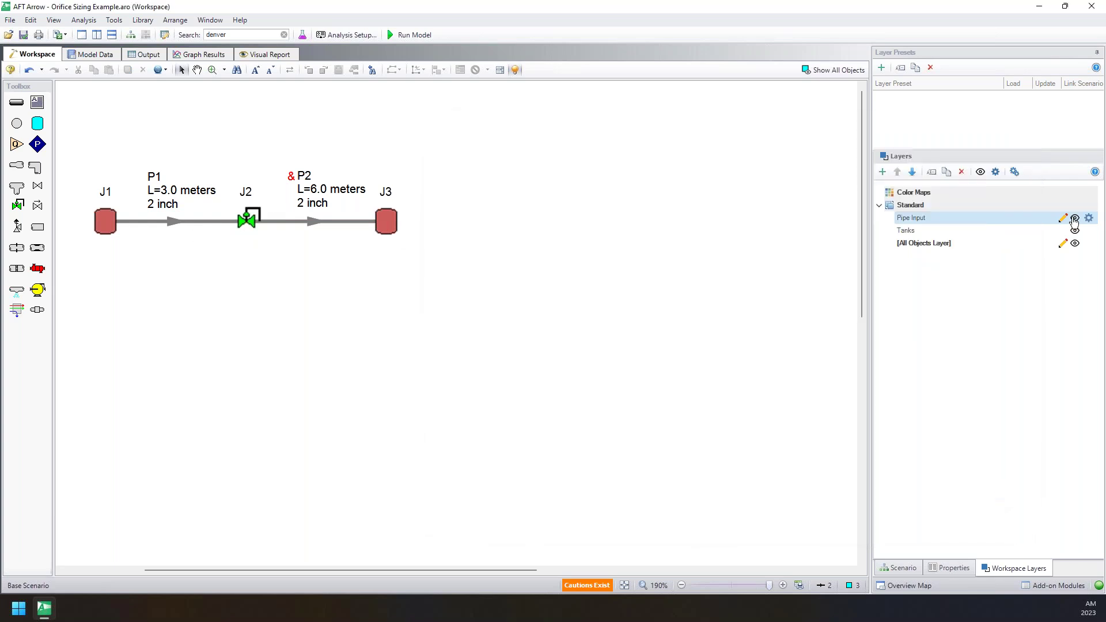
# Hide the Pipe Input and Tanks layers, select the whole model, and show both layers again to compare the views.
pyautogui.click(1075, 219)
pyautogui.click(1075, 230)
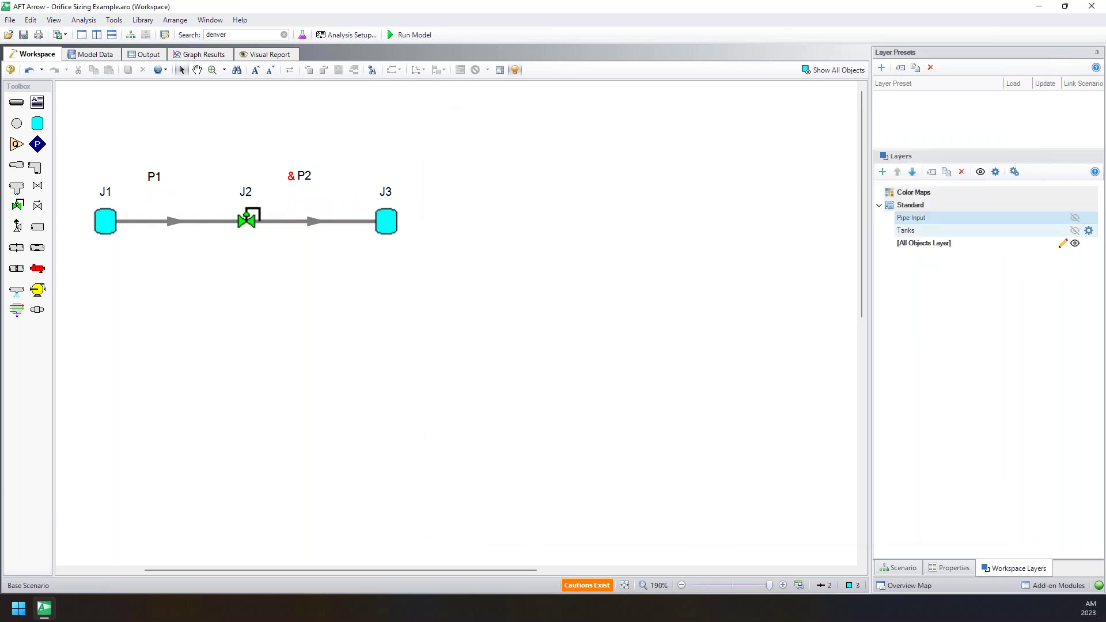
pyautogui.moveTo(494, 122); pyautogui.dragTo(55, 311)
pyautogui.click(1075, 217)
pyautogui.click(1074, 231)
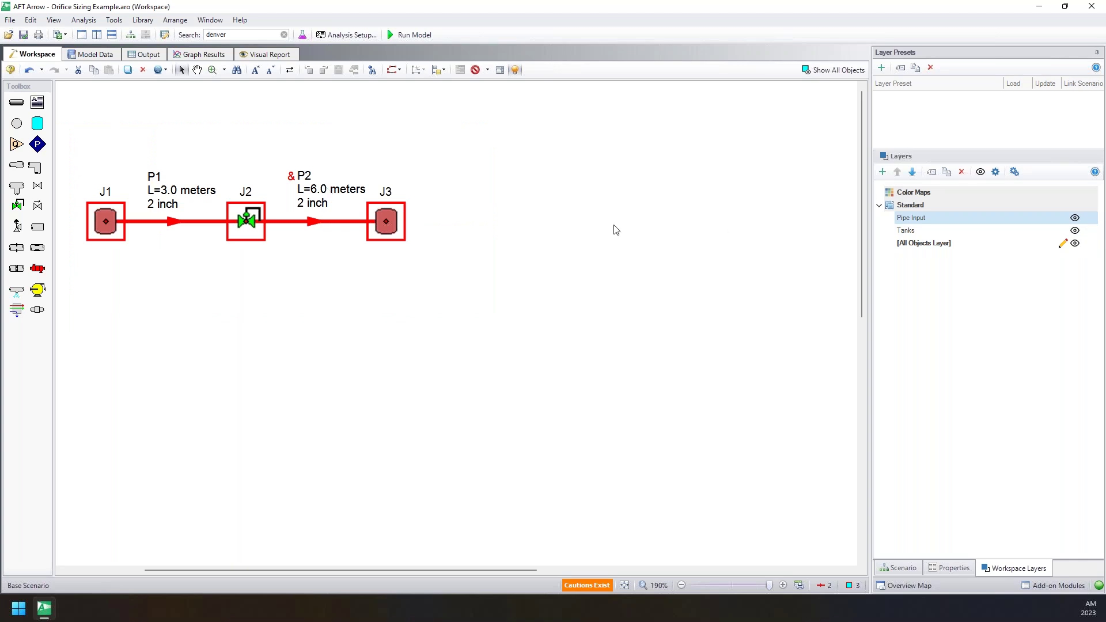
# Add the Velocity Inlet parameter to the Pipe Input layer's pipe labels, filtering the pipe parameters by "velo".
pyautogui.doubleClick(913, 223)
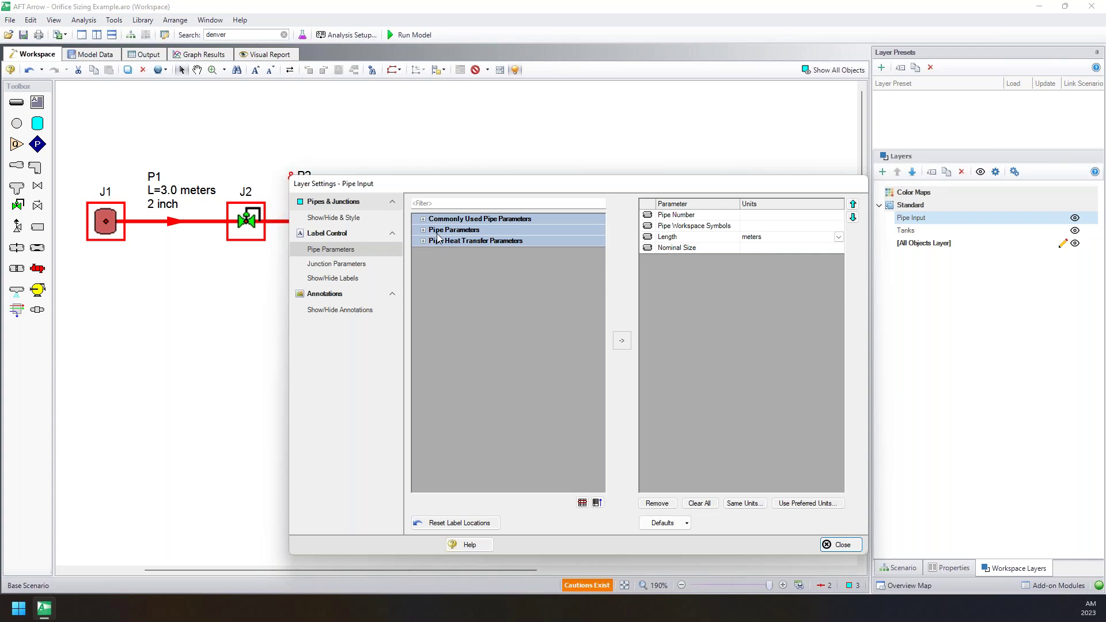
pyautogui.click(424, 230)
pyautogui.moveTo(433, 191); pyautogui.dragTo(616, 113)
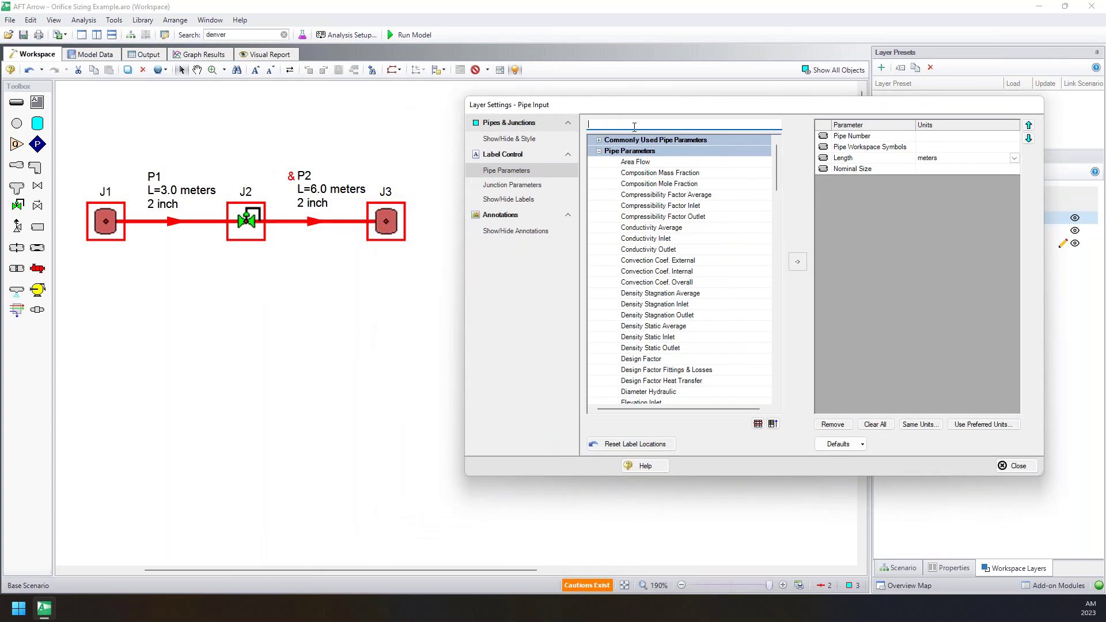
pyautogui.write('elo')
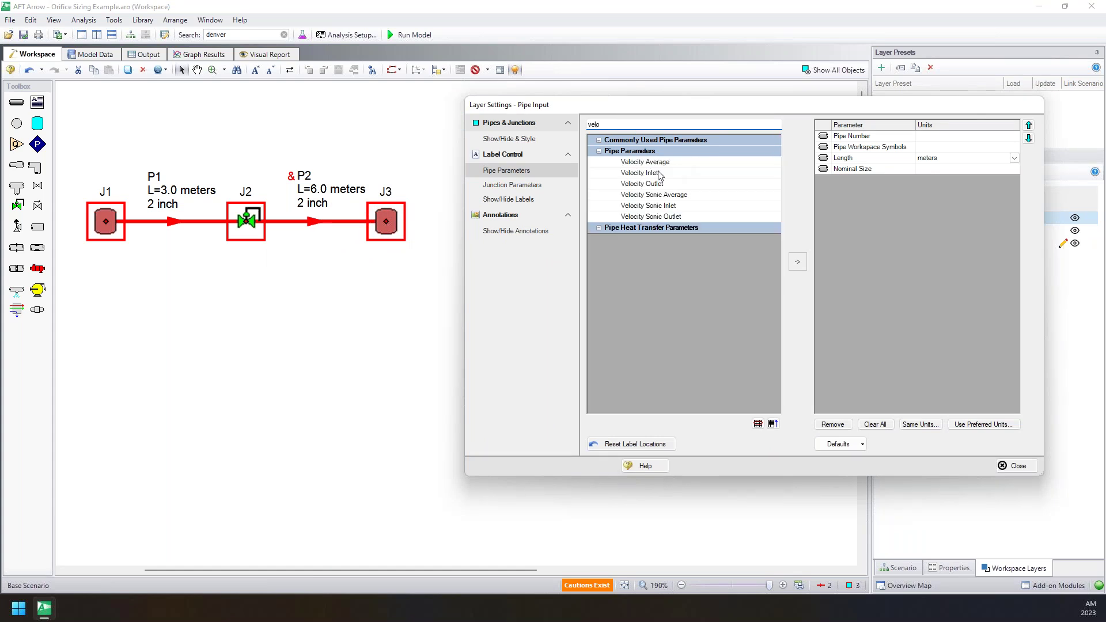
pyautogui.click(656, 174)
pyautogui.doubleClick(653, 174)
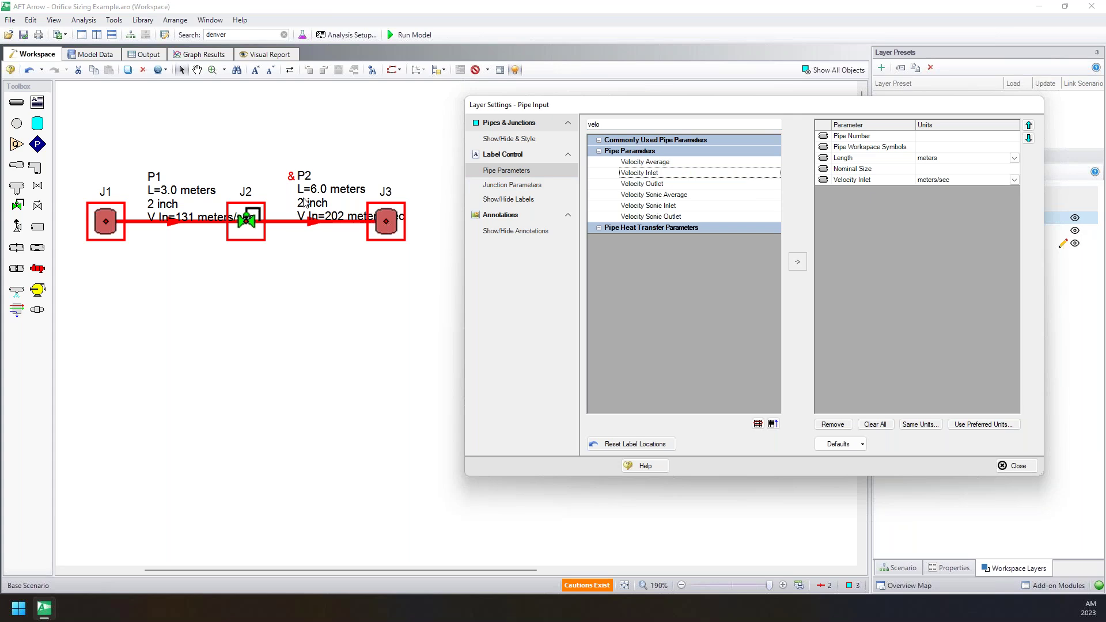
# Move the four-line P1 and P2 labels clear above the pipes, view the junction label parameters, and close the layer settings.
pyautogui.click(197, 202)
pyautogui.moveTo(197, 203); pyautogui.dragTo(176, 164)
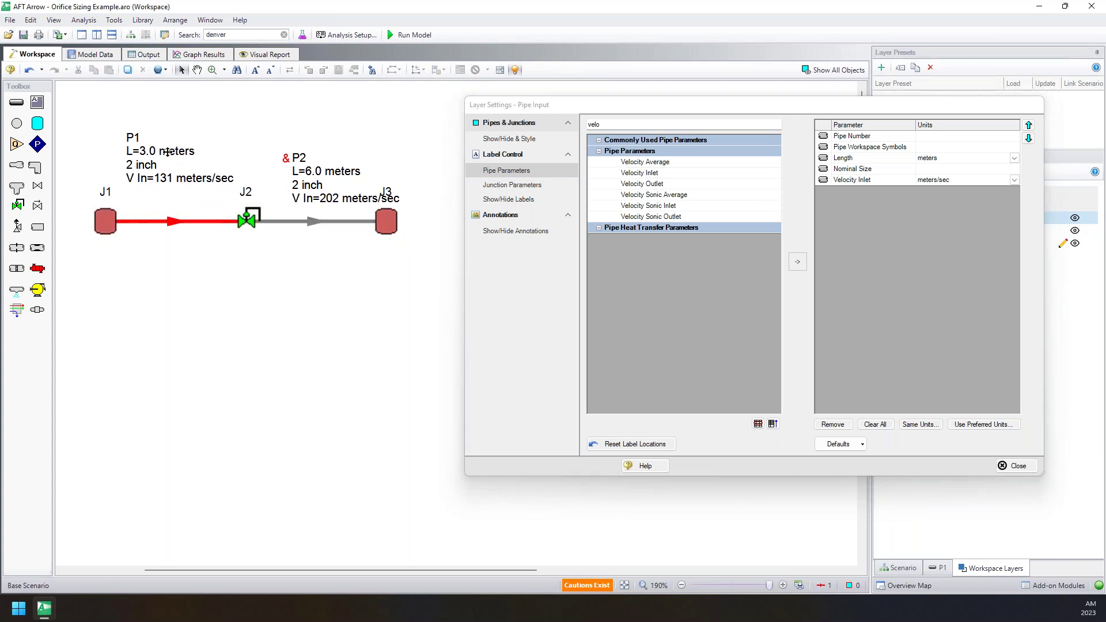
pyautogui.moveTo(300, 162); pyautogui.dragTo(287, 136)
pyautogui.click(329, 236)
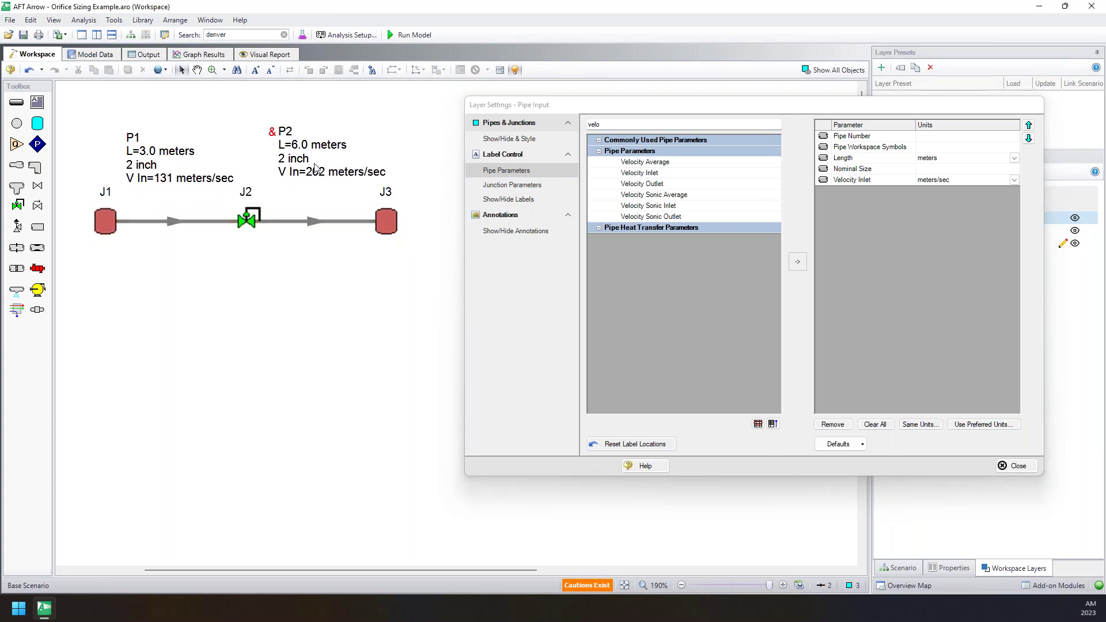
pyautogui.click(499, 187)
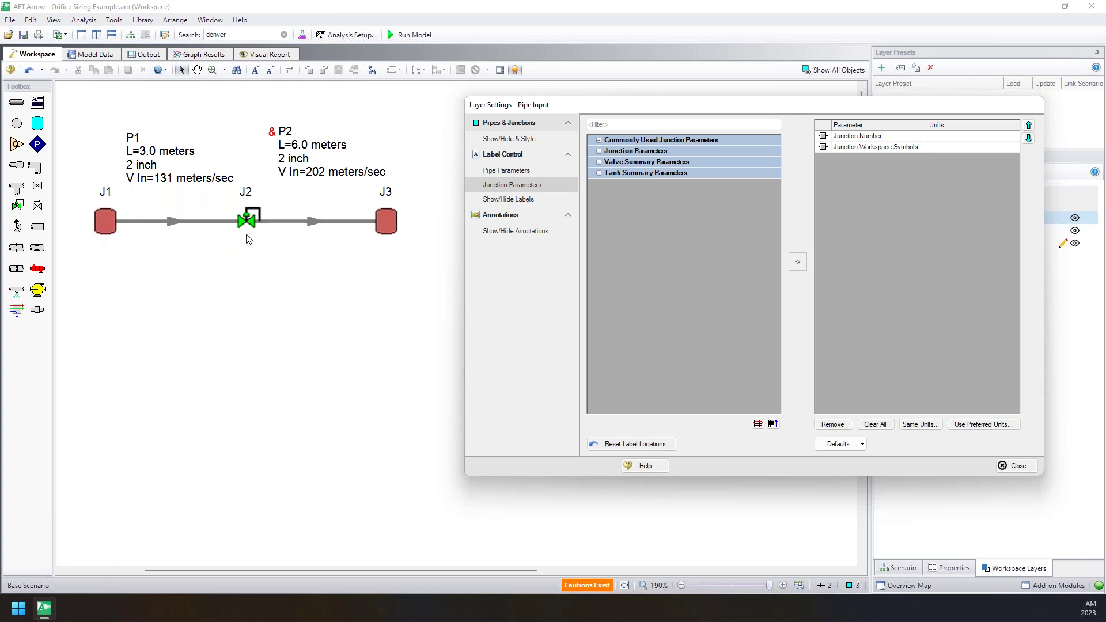
pyautogui.click(1004, 467)
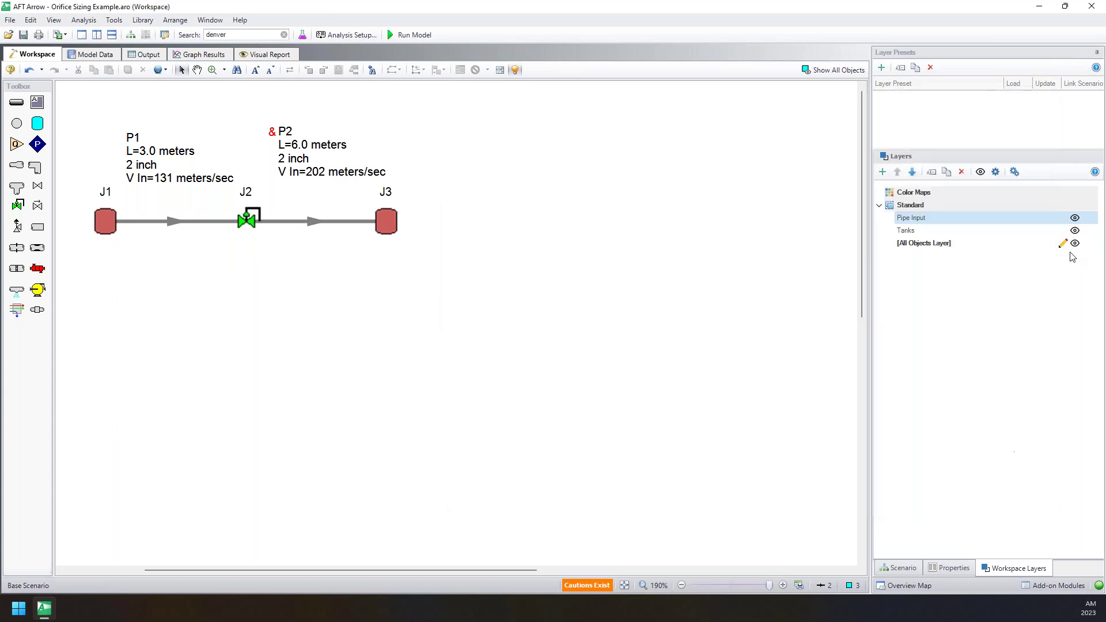
# Hide the Pipe Input and Tanks layers and move the P1 and P2 labels back down just above their pipes.
pyautogui.click(1075, 218)
pyautogui.click(1075, 230)
pyautogui.moveTo(288, 133); pyautogui.dragTo(328, 201)
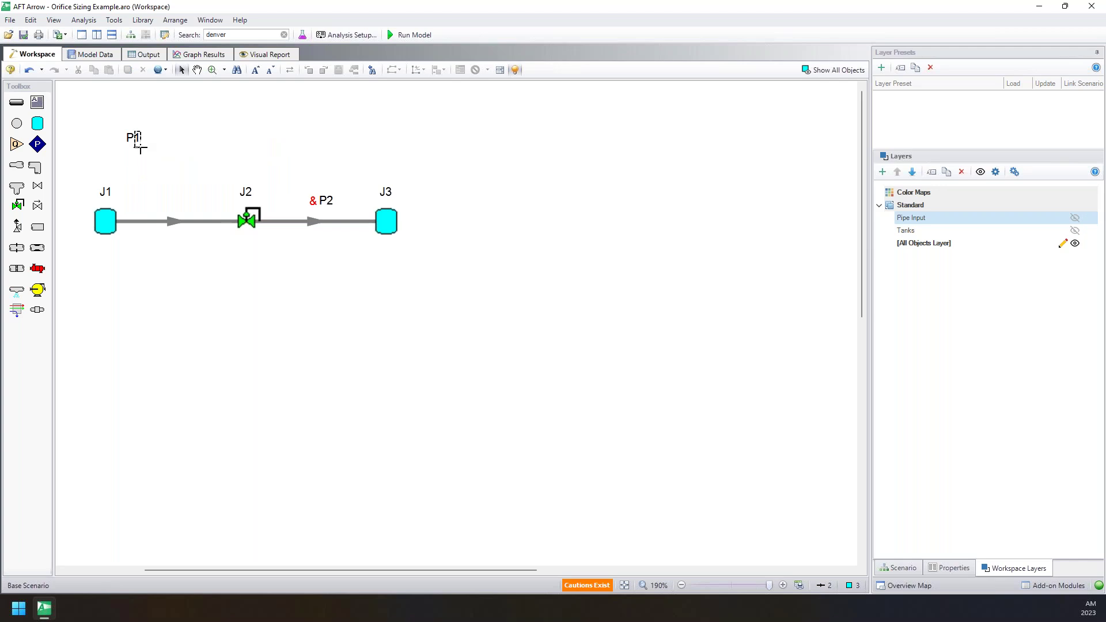
pyautogui.moveTo(136, 142); pyautogui.dragTo(171, 203)
# Create a new color map layer named "Max Velocity".
pyautogui.click(883, 173)
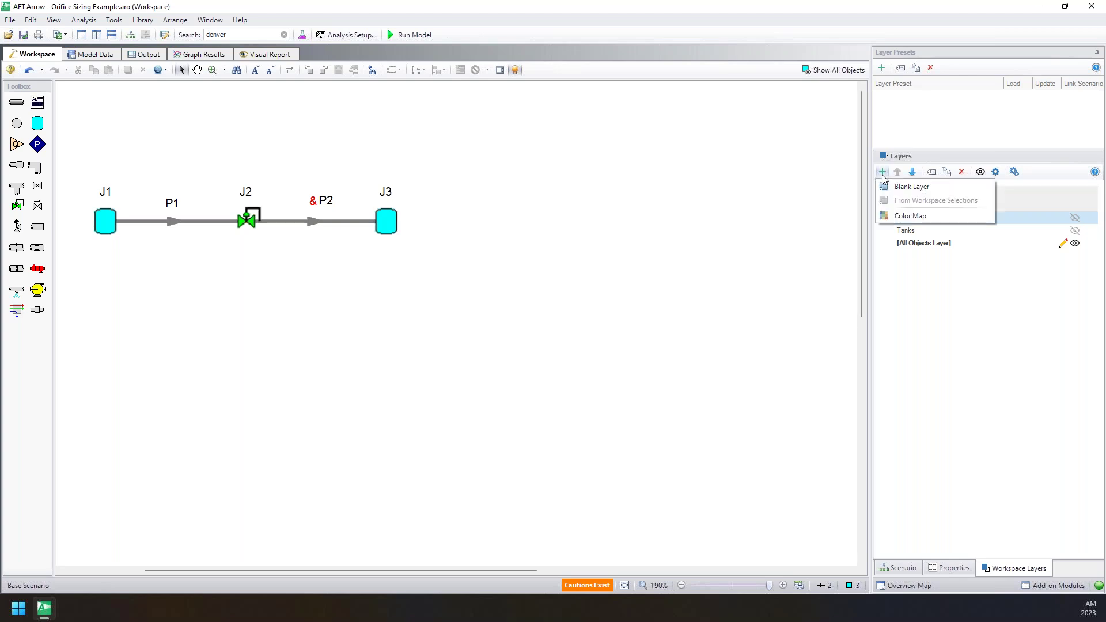
pyautogui.click(910, 216)
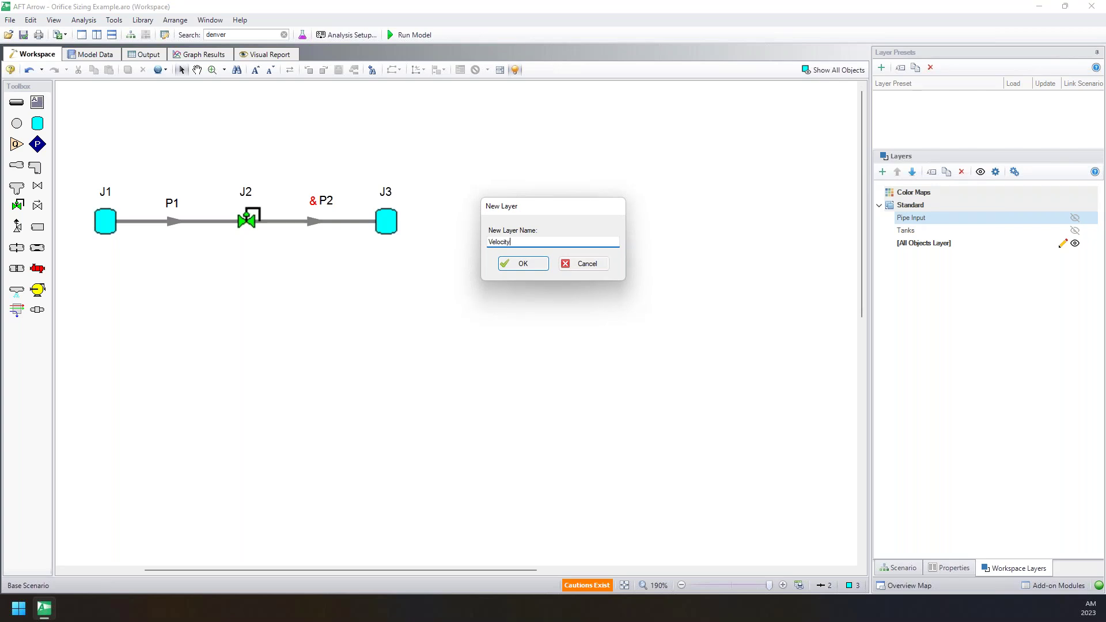
pyautogui.write('Velocity')
pyautogui.press('Home')
pyautogui.write('Max')
pyautogui.press('Return')
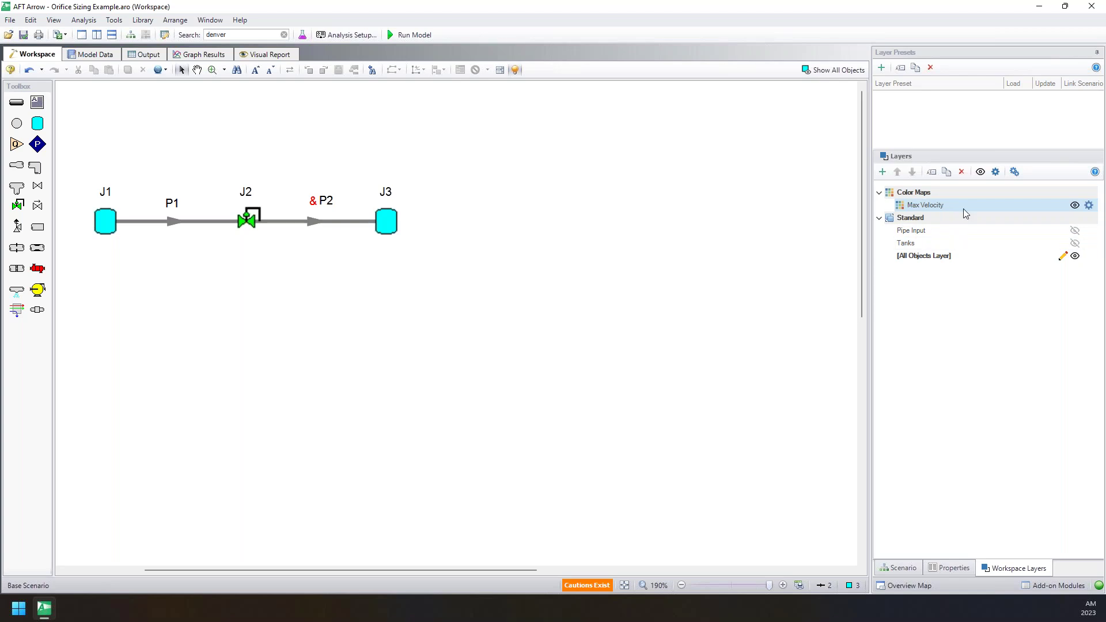
# Open the Max Velocity layer's settings and place the color legend below the pipeline.
pyautogui.doubleClick(1015, 205)
pyautogui.moveTo(572, 203); pyautogui.dragTo(693, 170)
pyautogui.moveTo(128, 222); pyautogui.dragTo(338, 408)
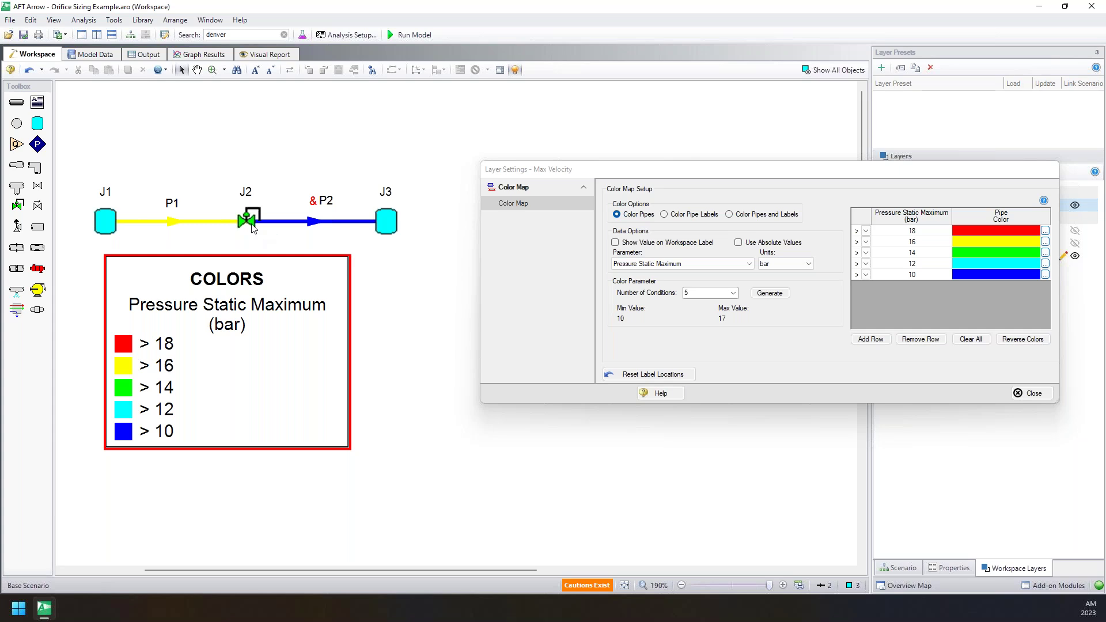
pyautogui.moveTo(599, 168); pyautogui.dragTo(523, 292)
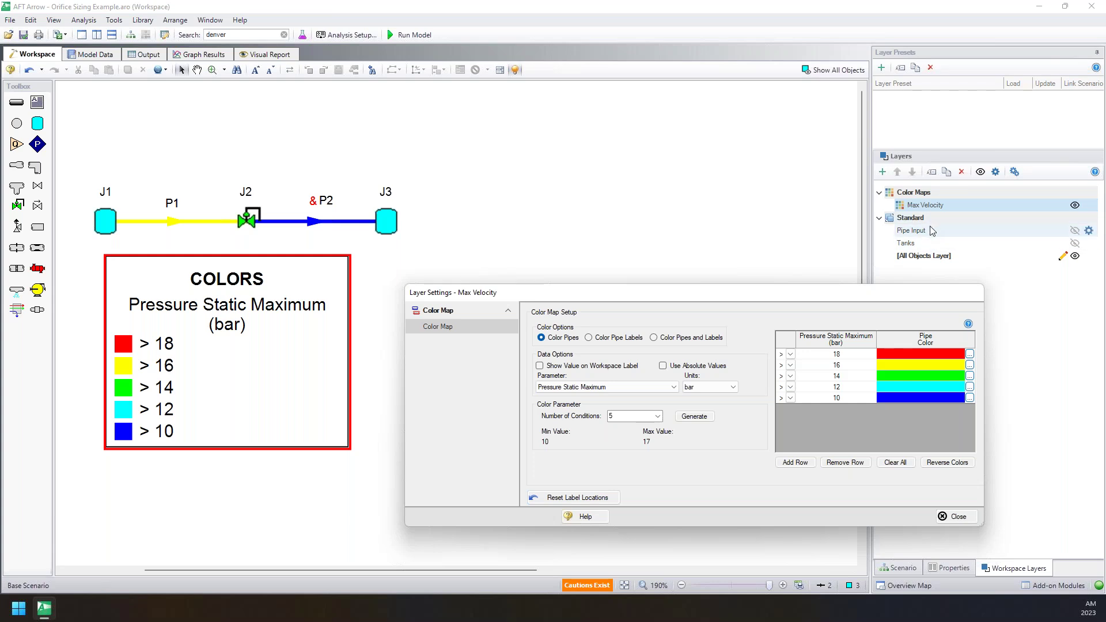
pyautogui.moveTo(579, 295); pyautogui.dragTo(559, 275)
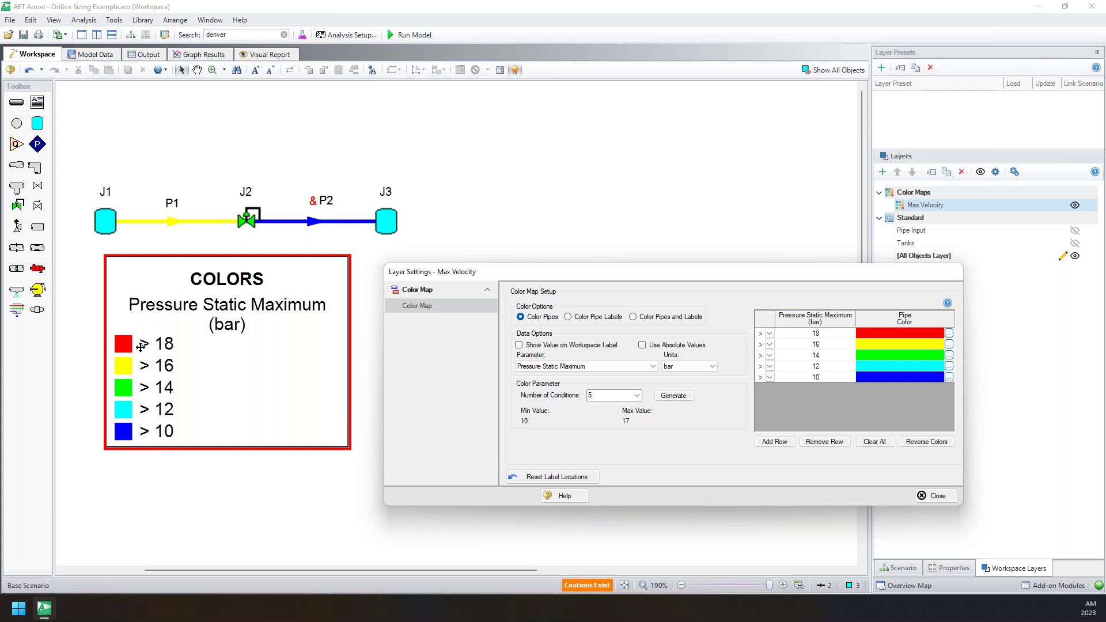
# Set the color map parameter of the Max Velocity layer to Velocity Outlet.
pyautogui.click(551, 367)
pyautogui.scroll(-8, 562, 404)
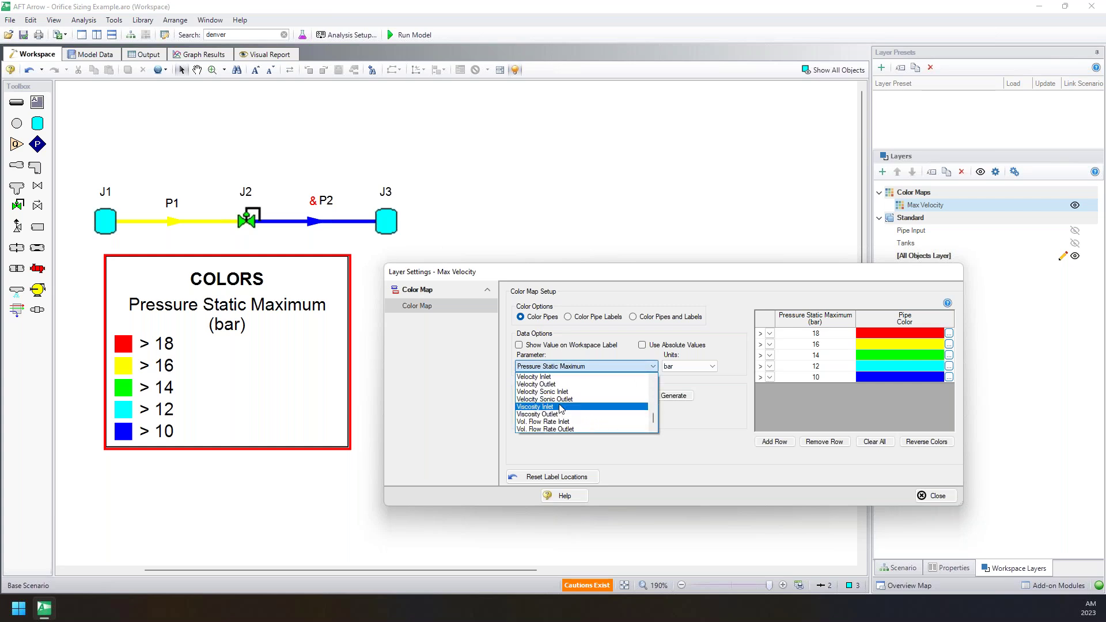
pyautogui.scroll(2, 562, 407)
pyautogui.scroll(-3, 562, 425)
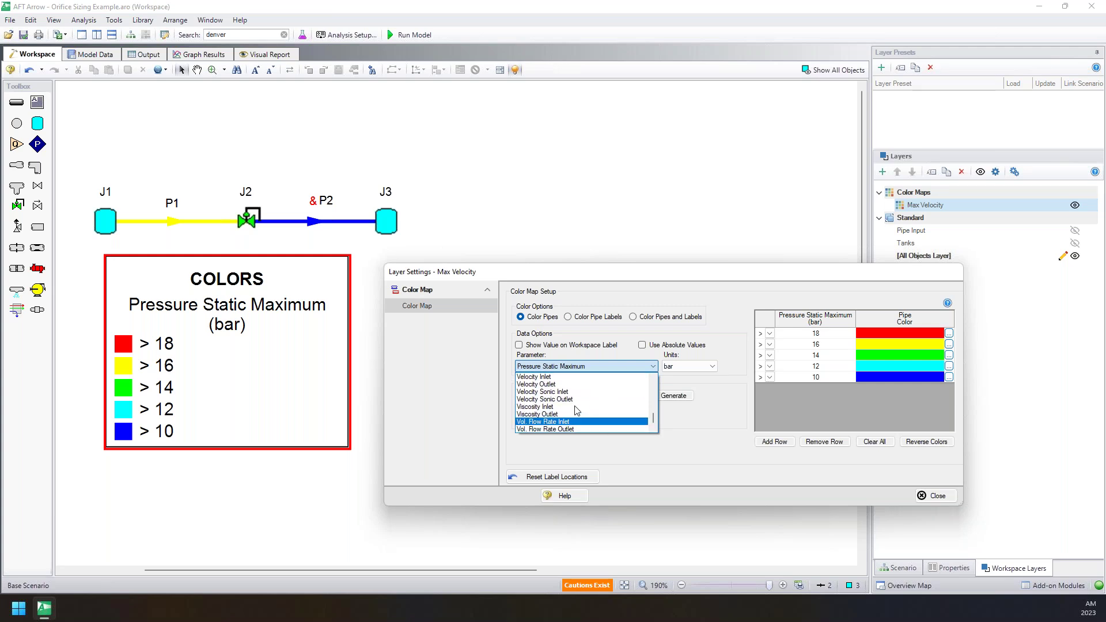
pyautogui.click(555, 384)
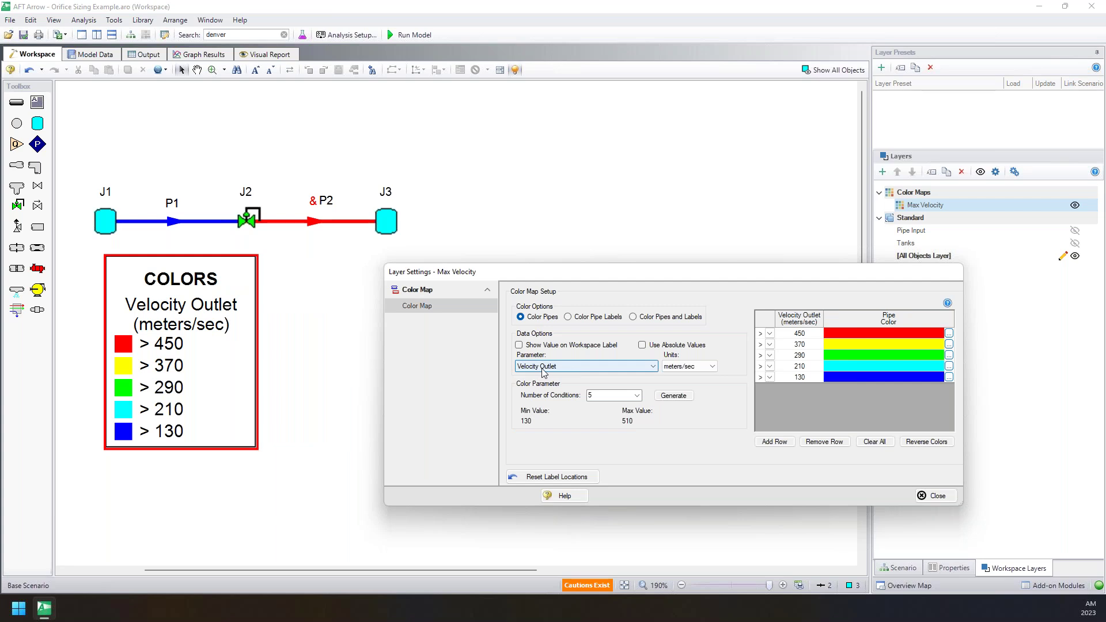
pyautogui.moveTo(471, 272); pyautogui.dragTo(405, 267)
# Set the red condition's velocity threshold in the color map to 500 meters/sec.
pyautogui.click(732, 326)
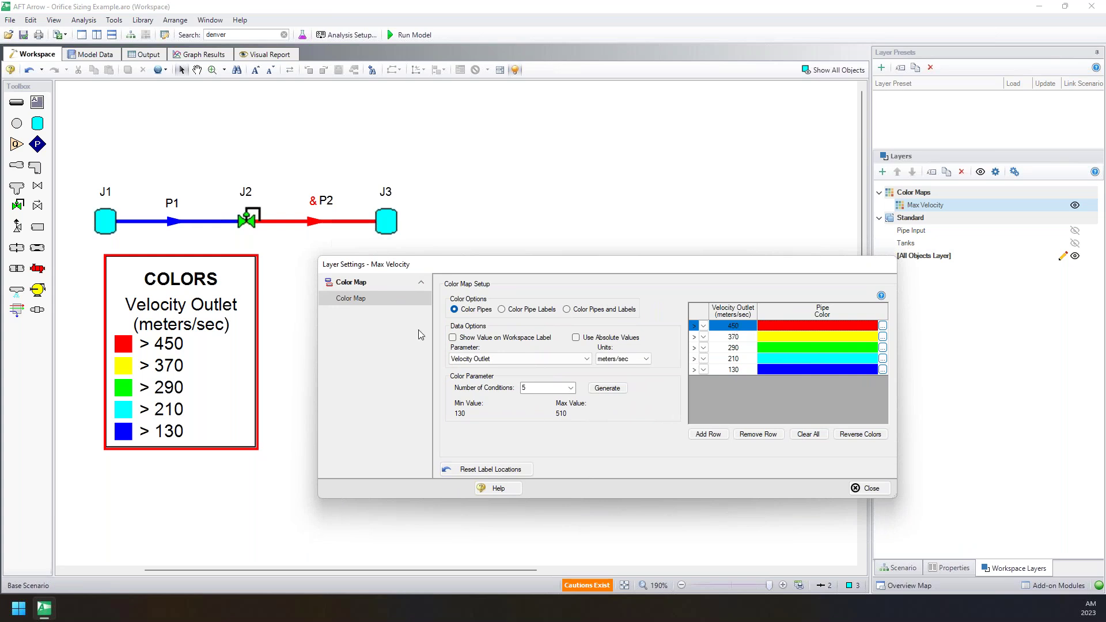
pyautogui.moveTo(404, 158); pyautogui.dragTo(293, 244)
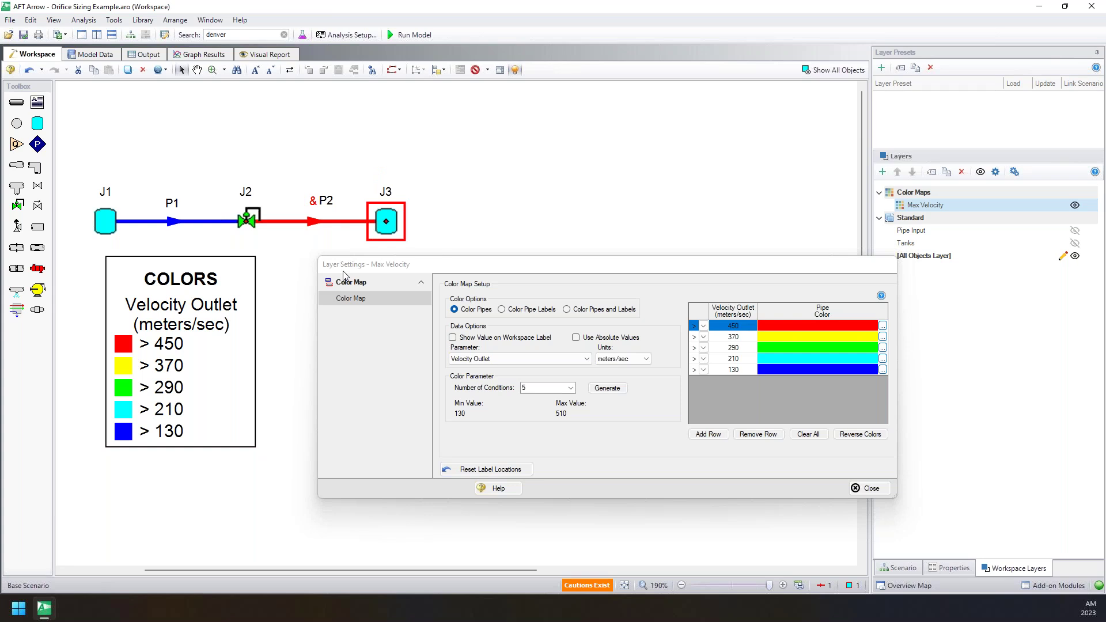
pyautogui.click(302, 252)
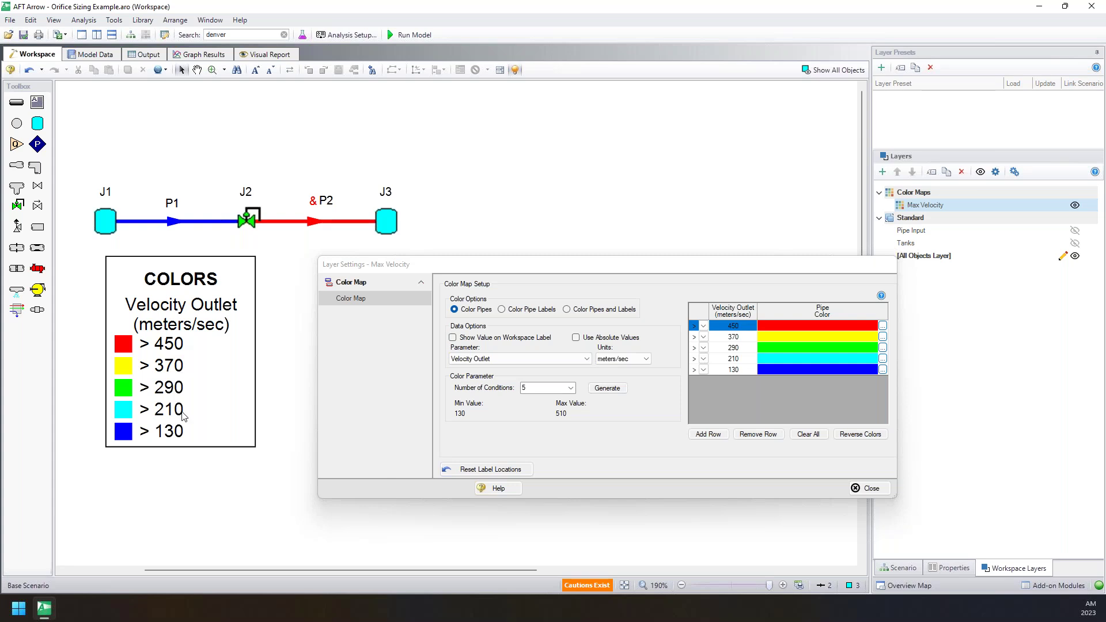
pyautogui.click(733, 326)
pyautogui.write('500')
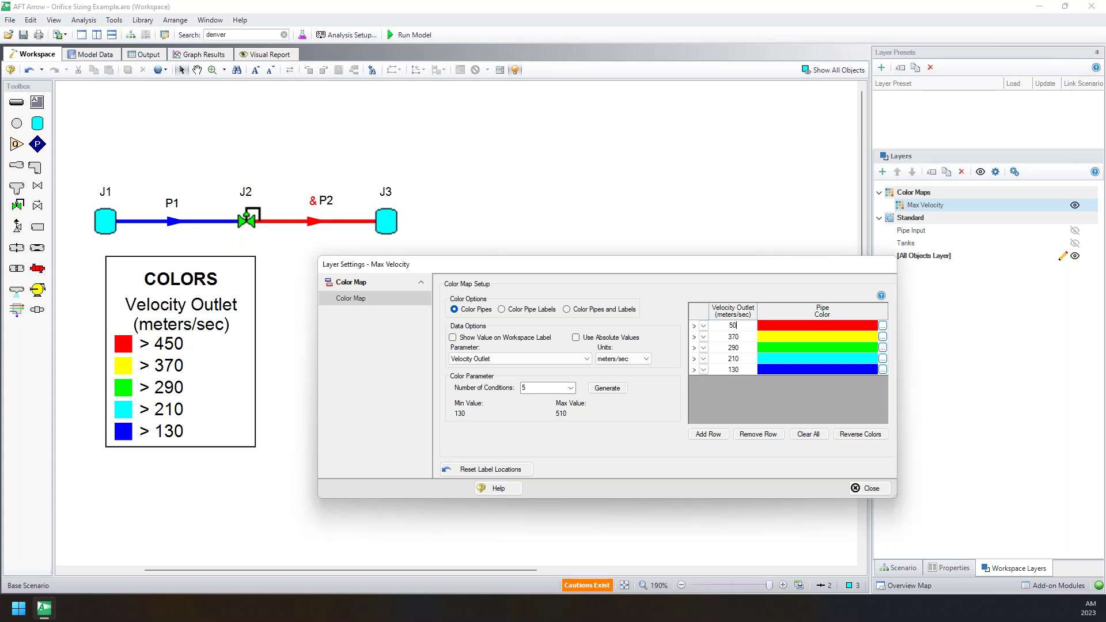
pyautogui.click(766, 406)
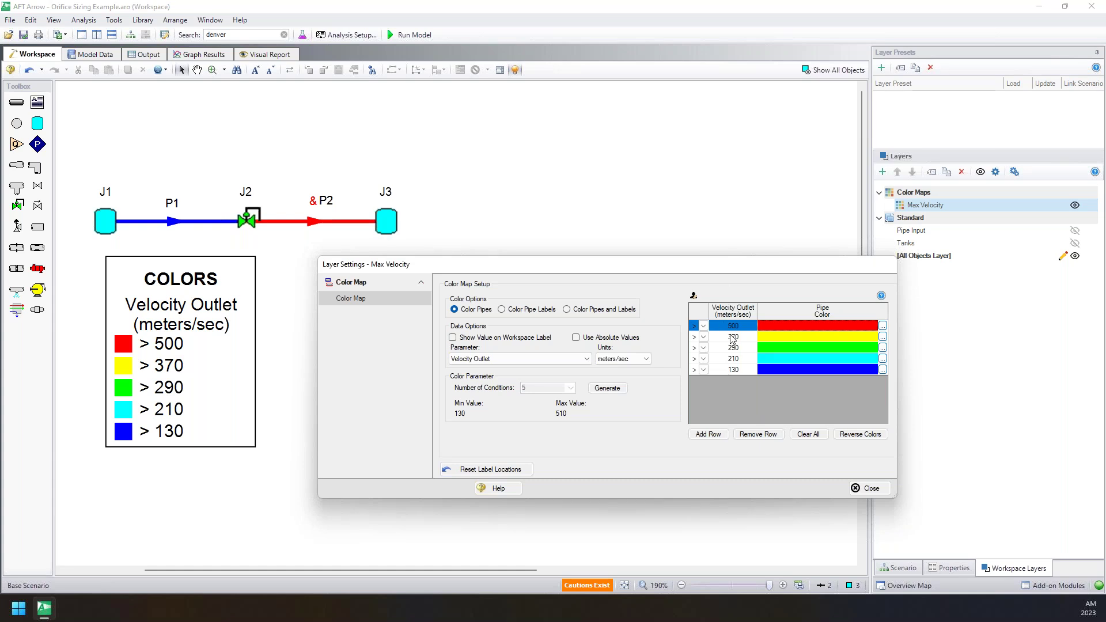
# View the color choices for the red condition without changing them, and close the layer settings.
pyautogui.click(883, 325)
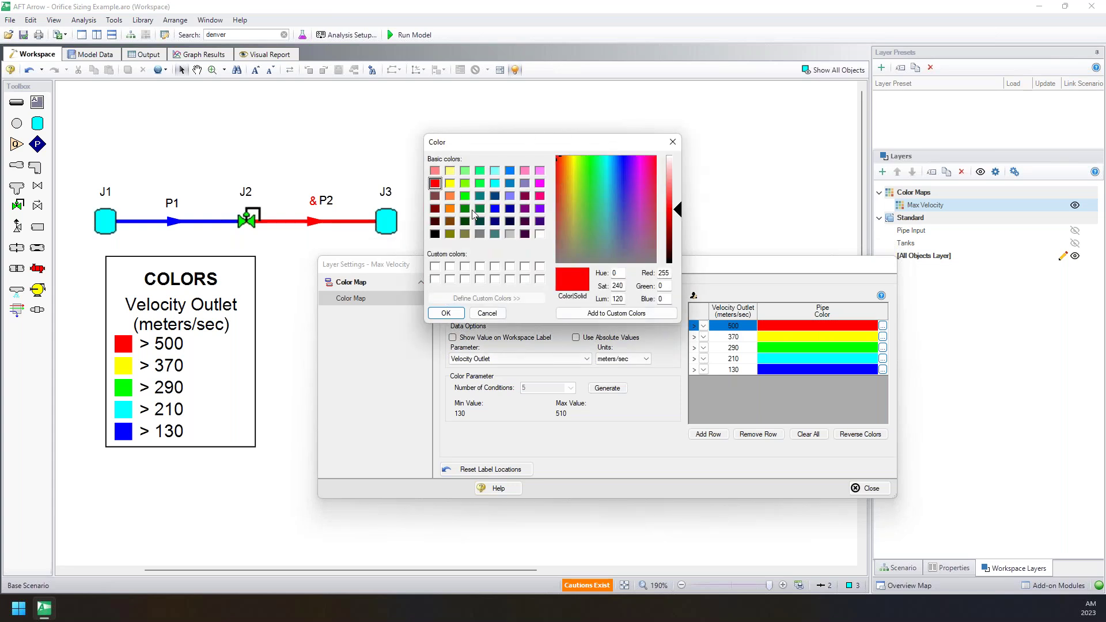
pyautogui.click(485, 314)
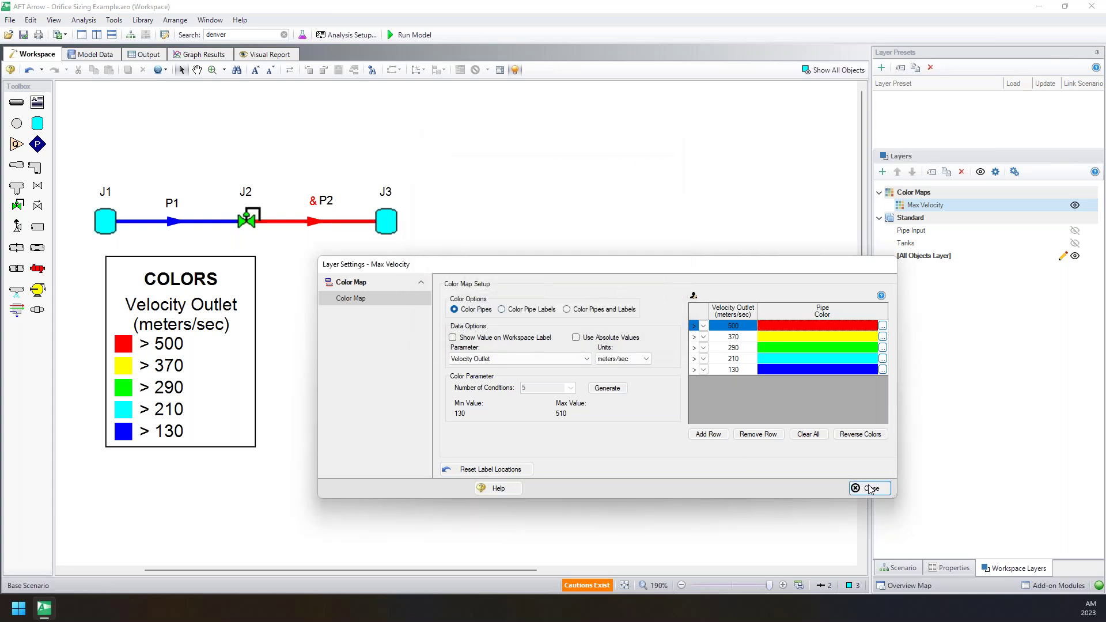
pyautogui.click(868, 488)
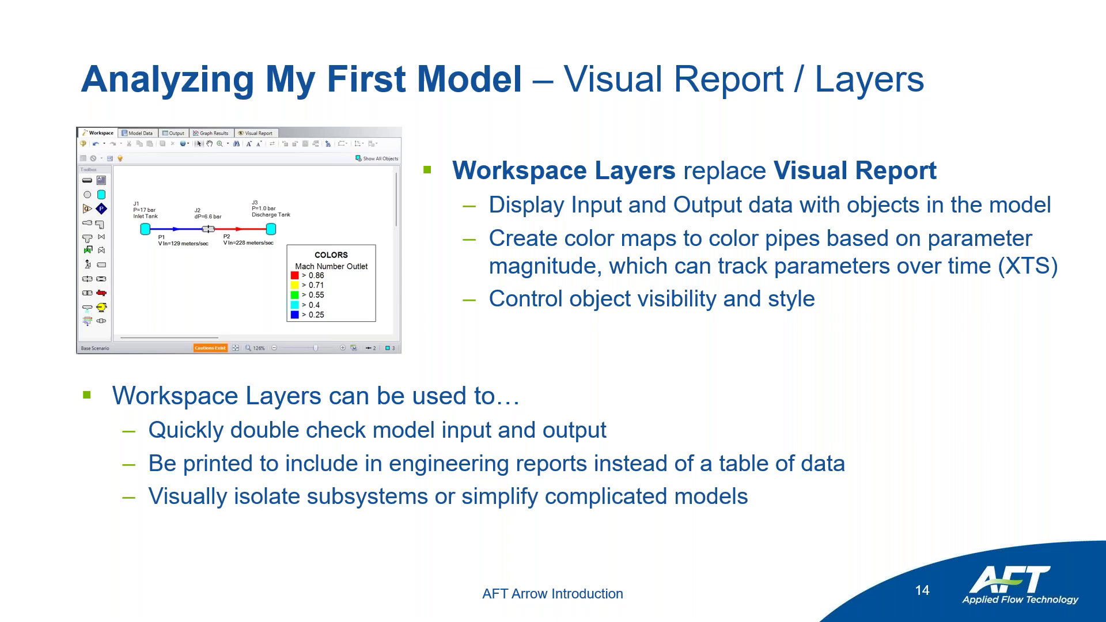
pyautogui.press('Right')
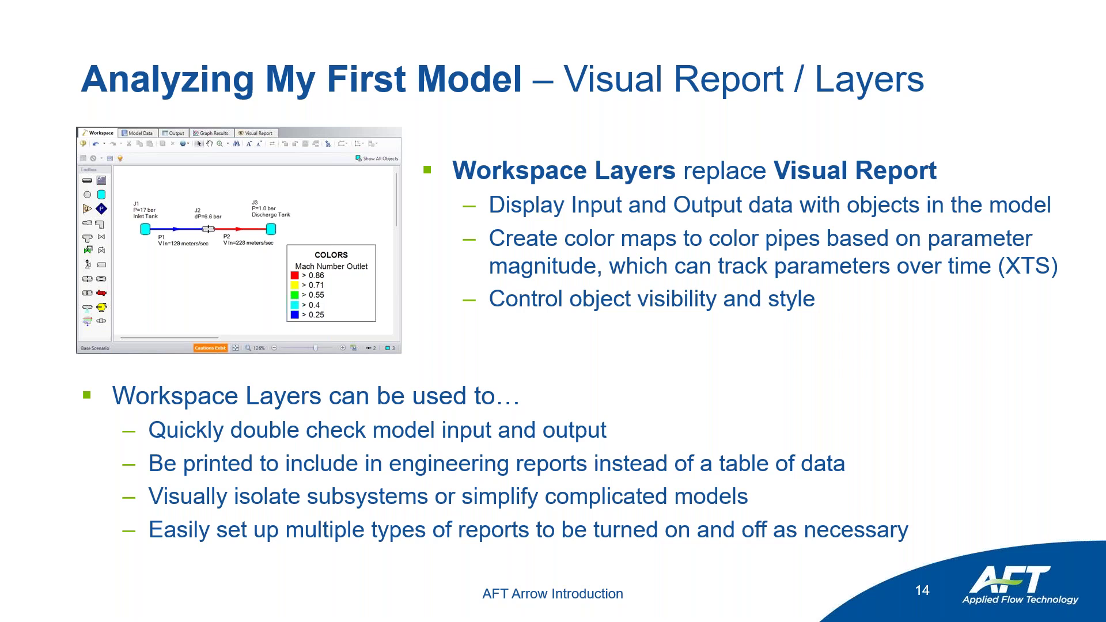
pyautogui.press('Right')
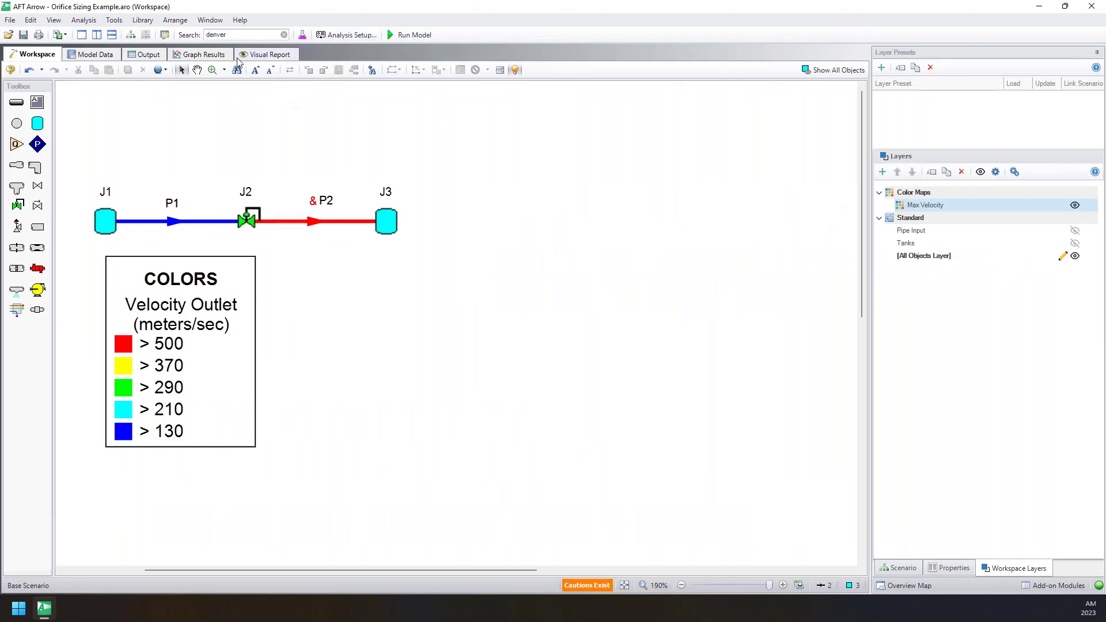
# Look through the Visual Report, Graph Results, Output and Model Data windows, and return to the Workspace.
pyautogui.click(253, 54)
pyautogui.click(202, 55)
pyautogui.click(148, 54)
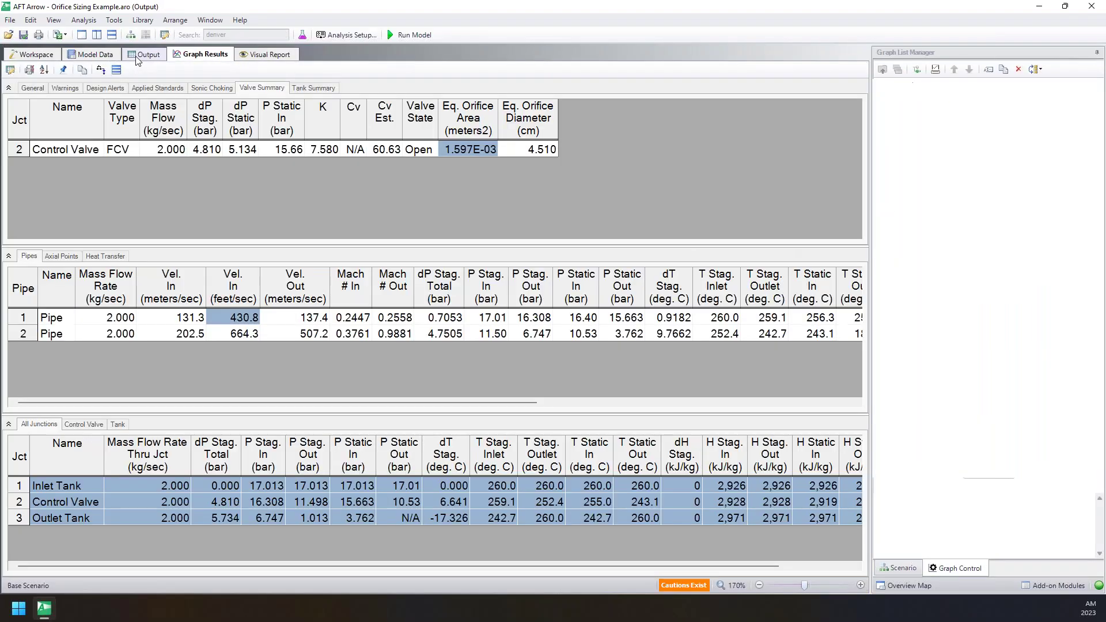
pyautogui.click(95, 54)
pyautogui.click(24, 55)
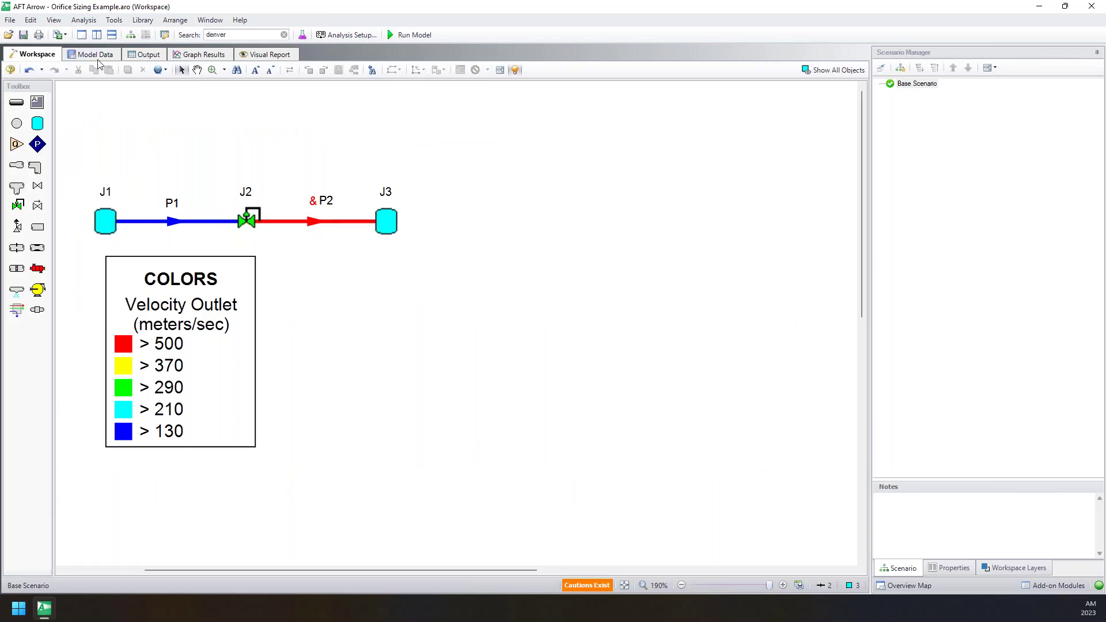